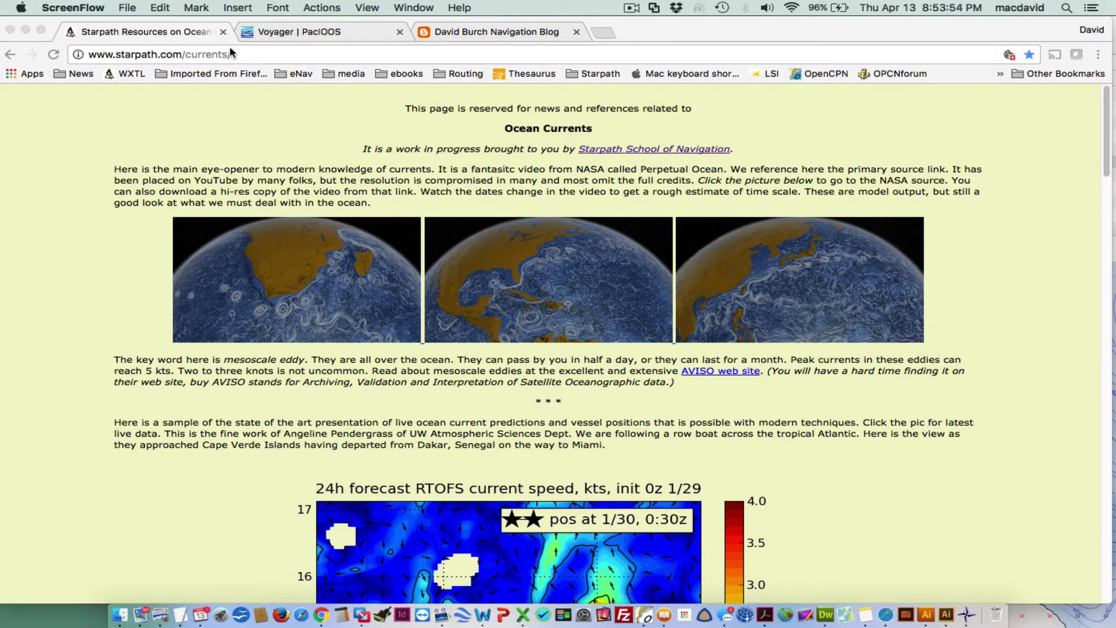
pyautogui.click(255, 55)
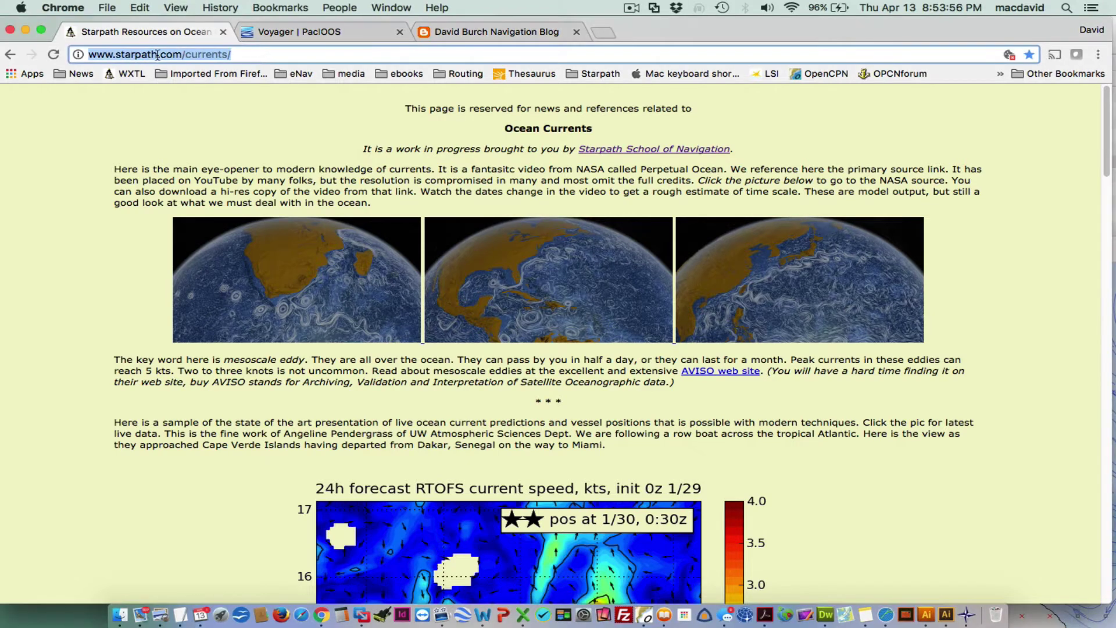
pyautogui.click(240, 54)
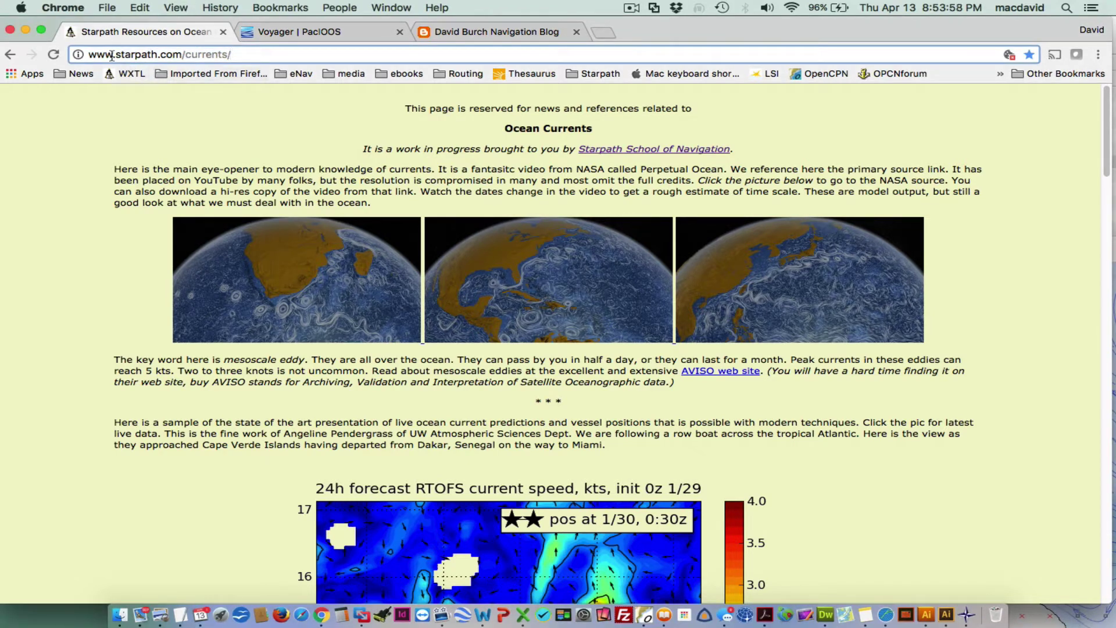
pyautogui.moveTo(182, 54); pyautogui.dragTo(281, 55)
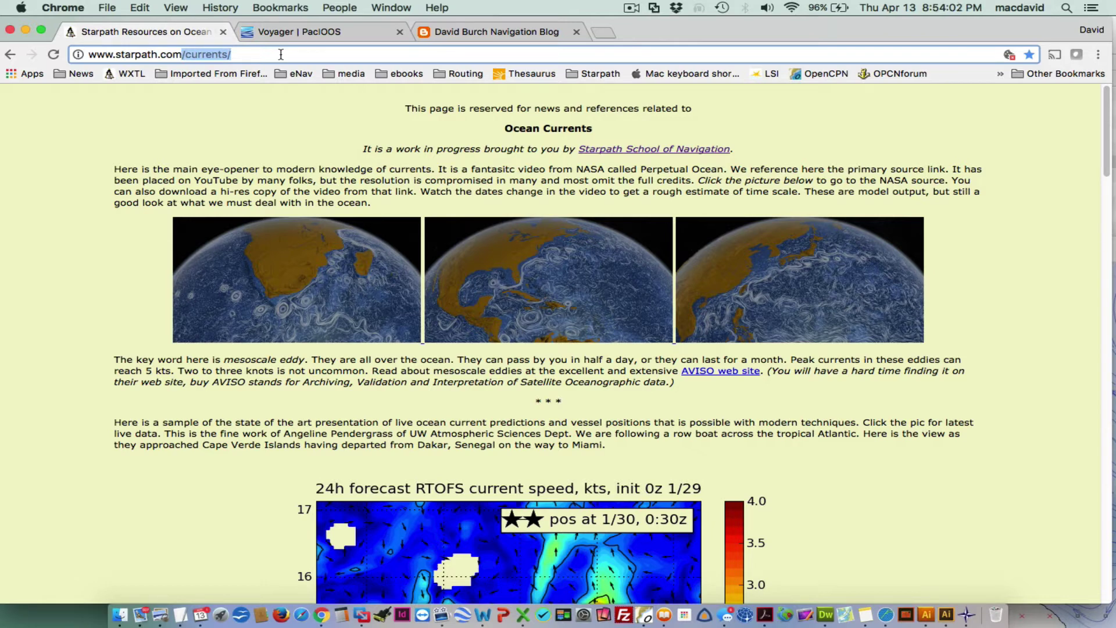
pyautogui.click(260, 54)
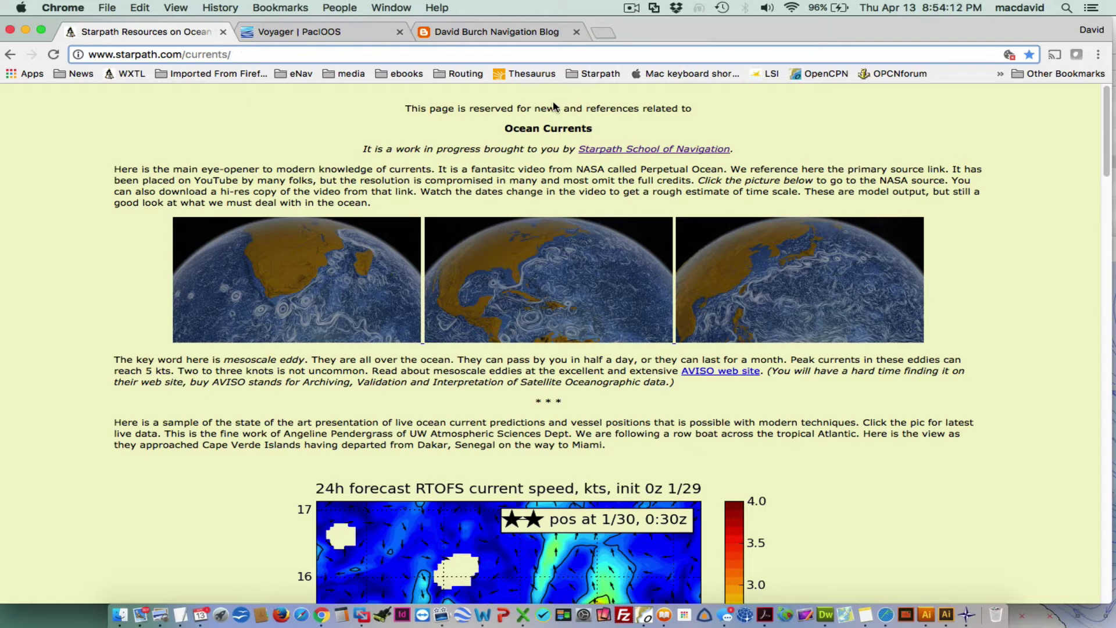
# - Open the "SUPER NEAT PRESENTATION of Global Hycom Current forecasts" link on the Starpath ocean currents page
pyautogui.scroll(-1, 189, 488)
pyautogui.scroll(-2, 188, 487)
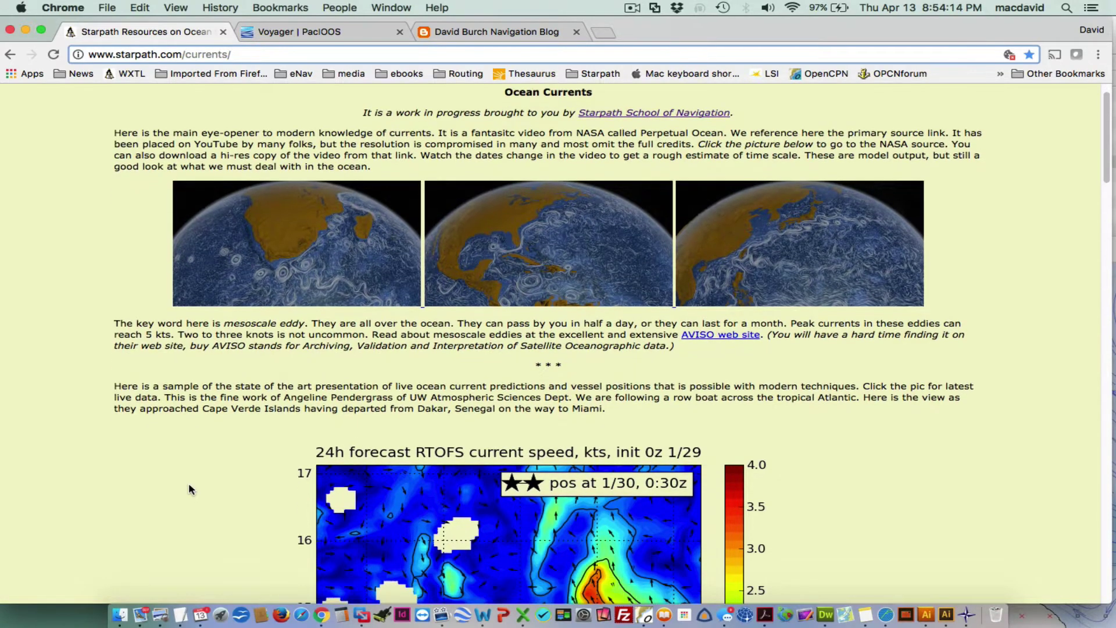
pyautogui.scroll(-10, 216, 497)
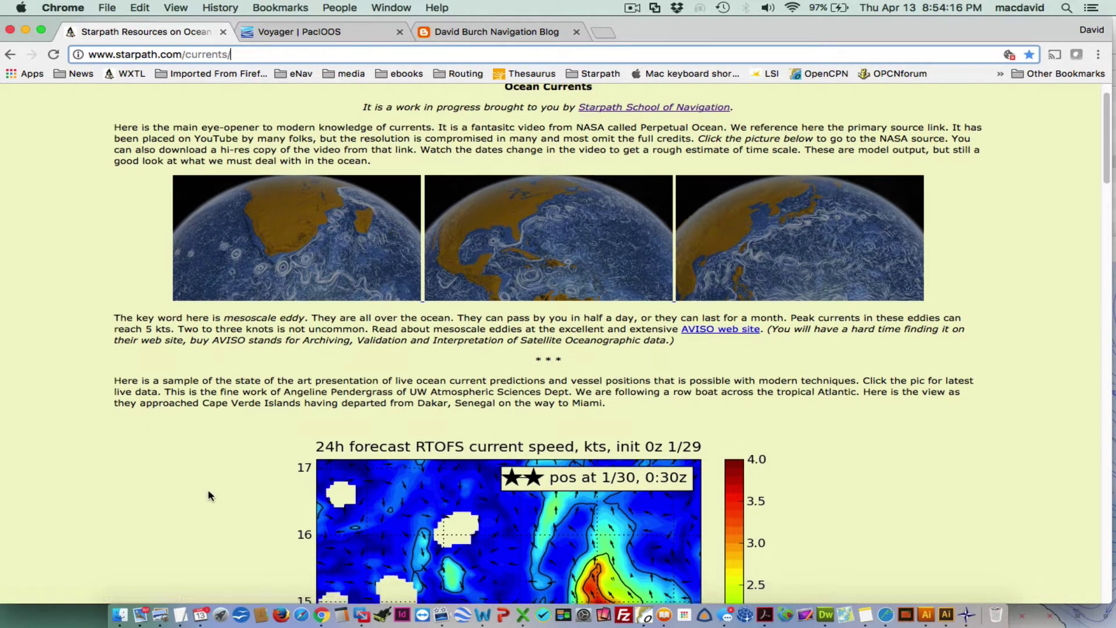
pyautogui.scroll(-7, 209, 495)
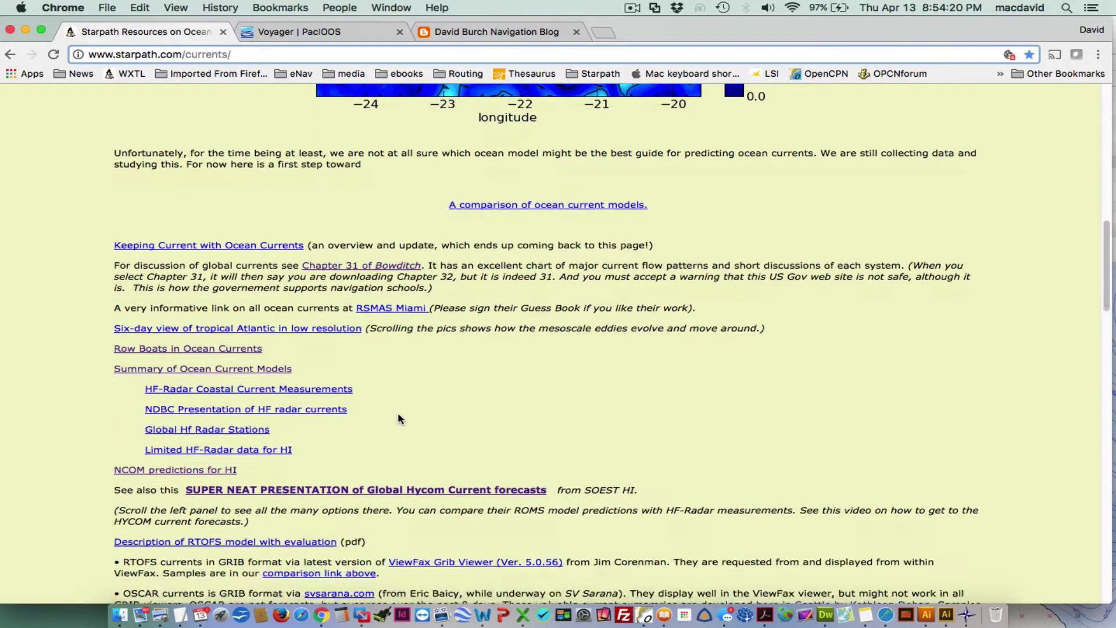
pyautogui.scroll(-7, 398, 413)
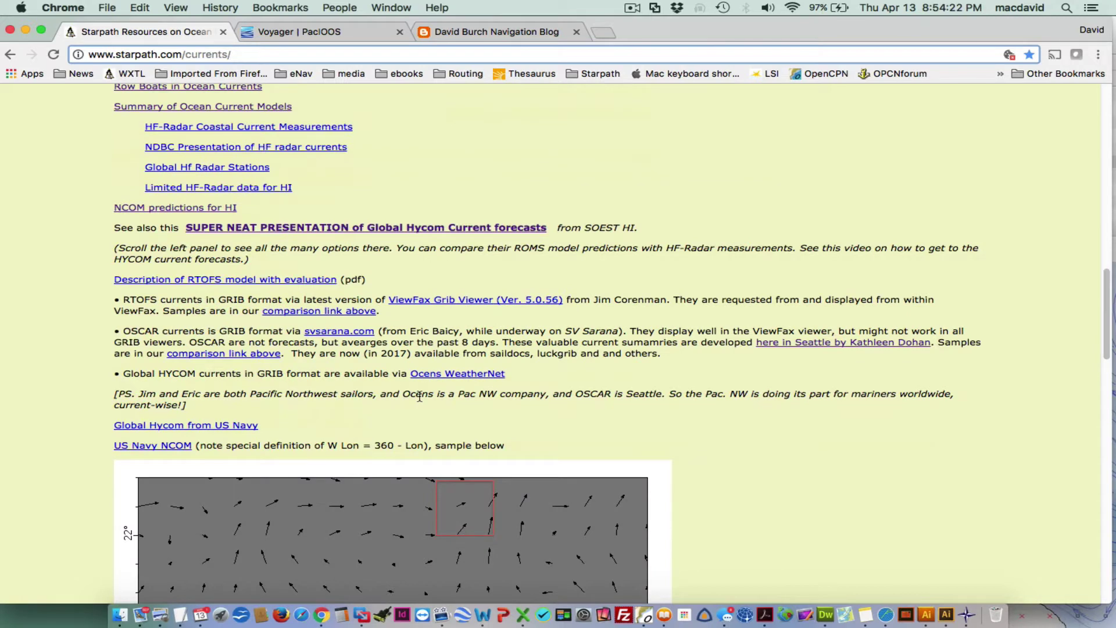
pyautogui.scroll(-1, 420, 396)
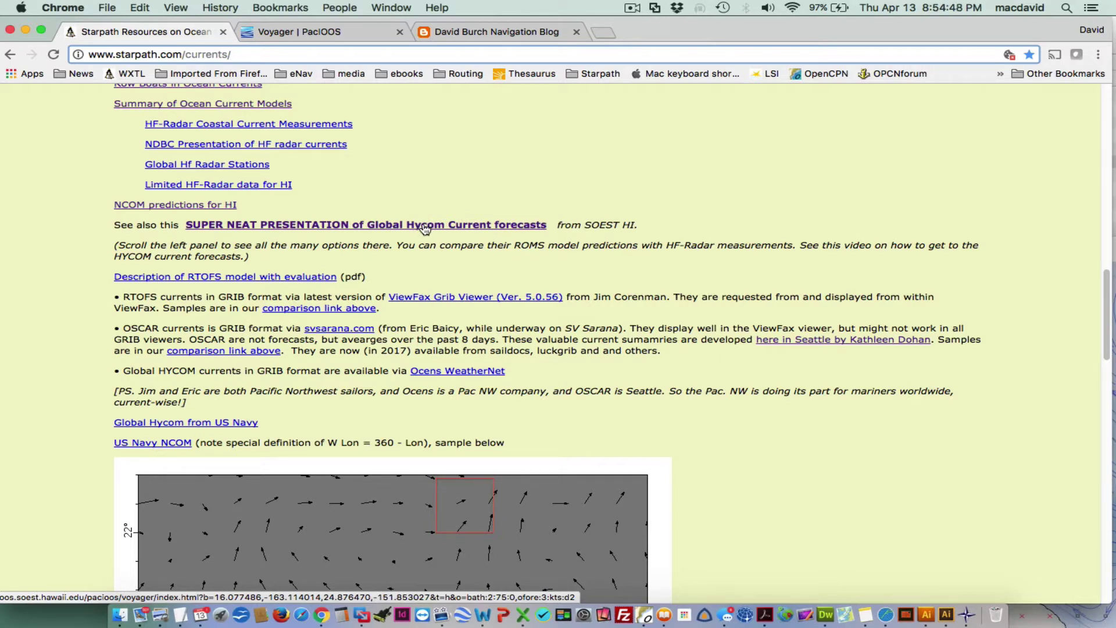
pyautogui.click(277, 223)
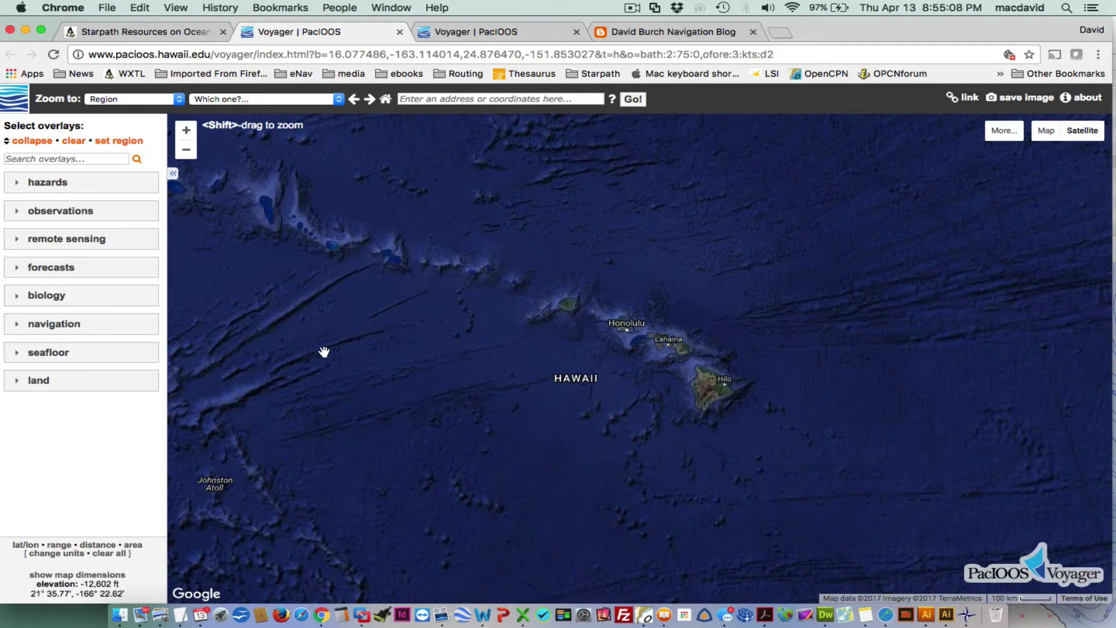
# - Explore the satellite map around the Hawaiian Islands at wider and closer scales, finishing with the whole island chain in view
pyautogui.scroll(-2, 500, 400)
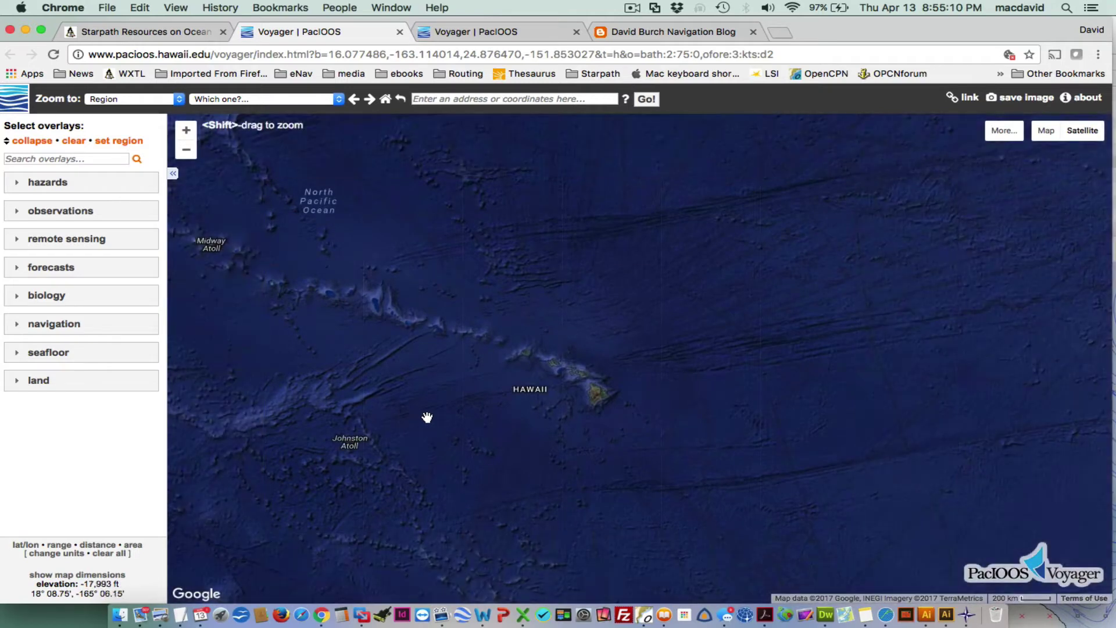
pyautogui.moveTo(436, 406); pyautogui.dragTo(498, 403)
pyautogui.scroll(2, 561, 406)
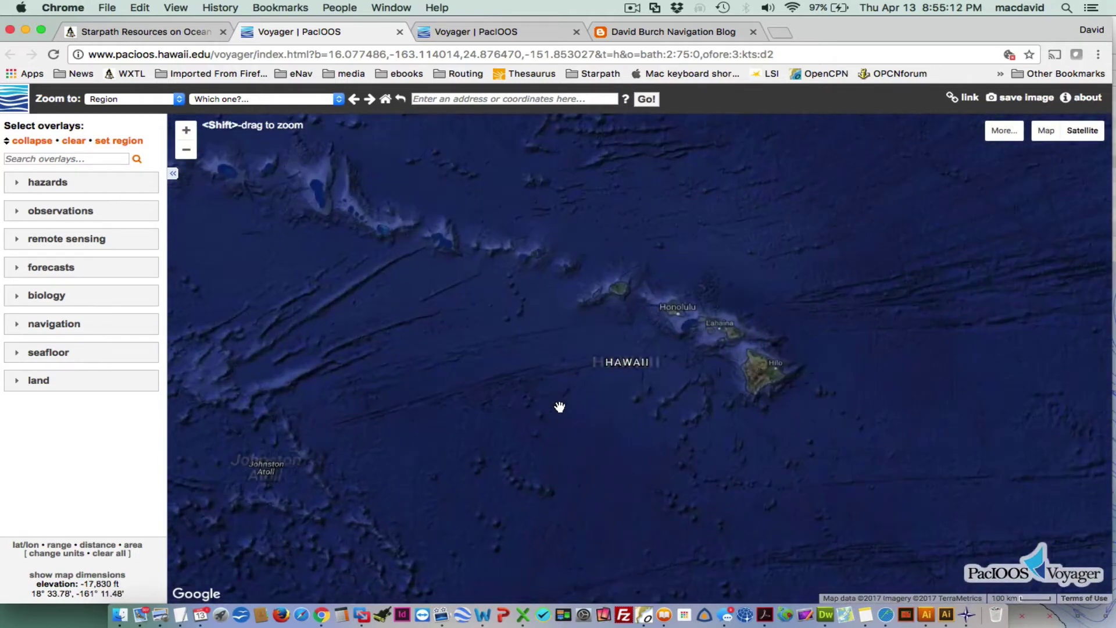
pyautogui.scroll(2, 683, 369)
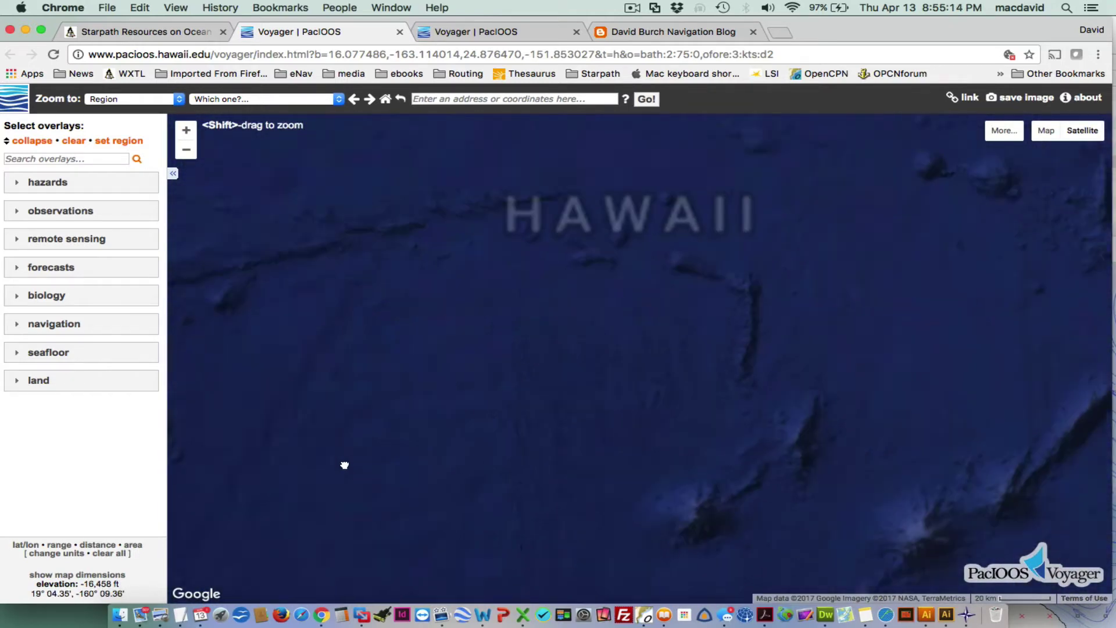
pyautogui.scroll(-3, 678, 340)
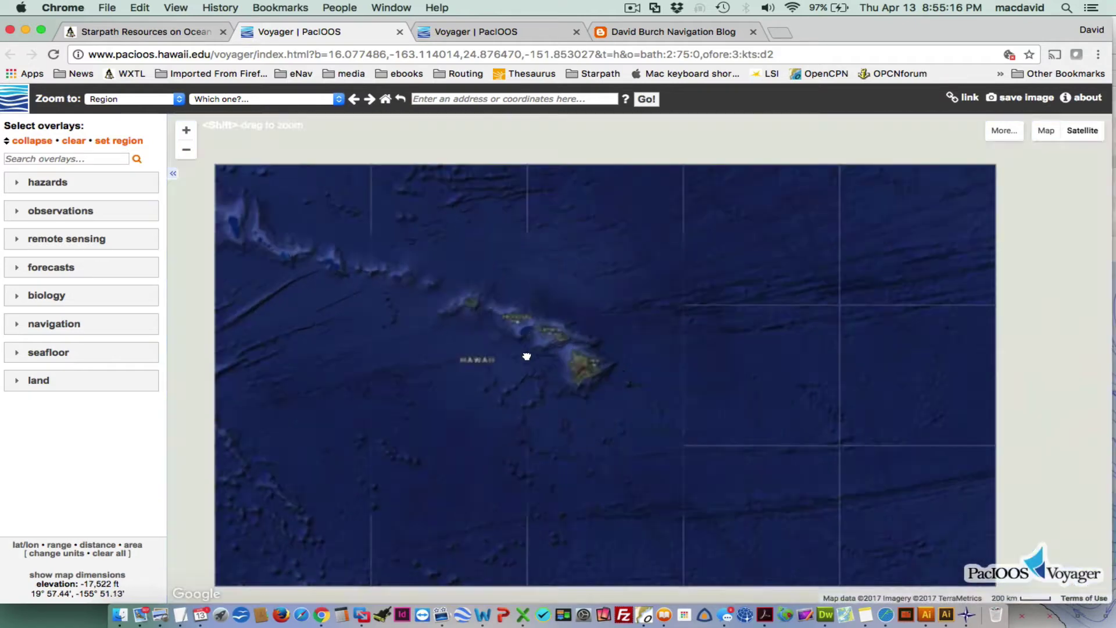
pyautogui.moveTo(491, 388); pyautogui.dragTo(593, 394)
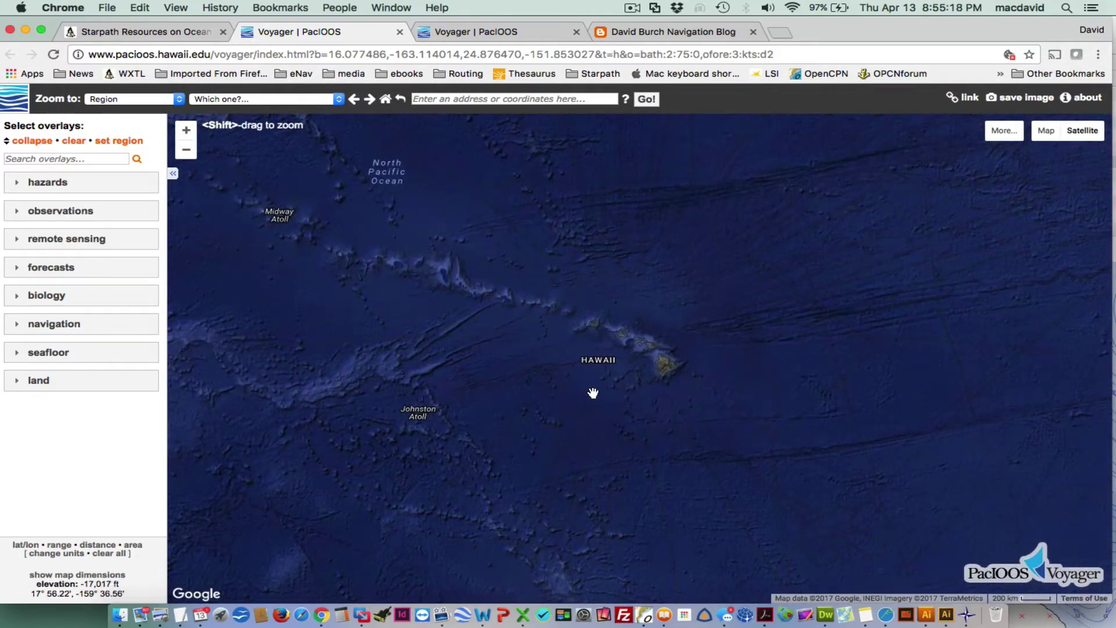
pyautogui.scroll(1, 593, 393)
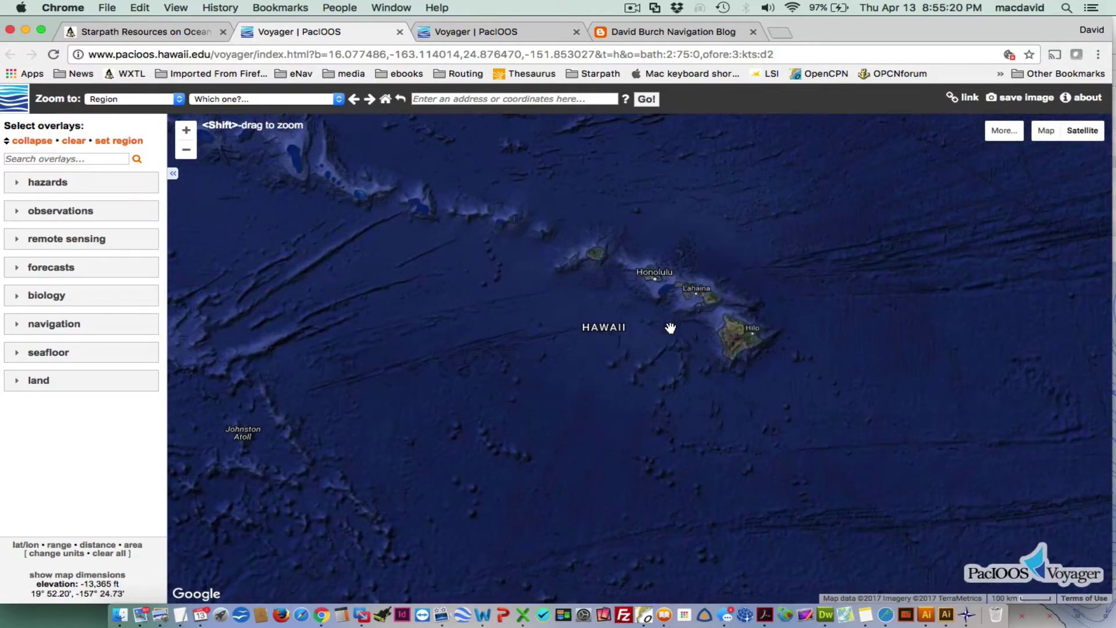
pyautogui.moveTo(645, 341); pyautogui.dragTo(637, 381)
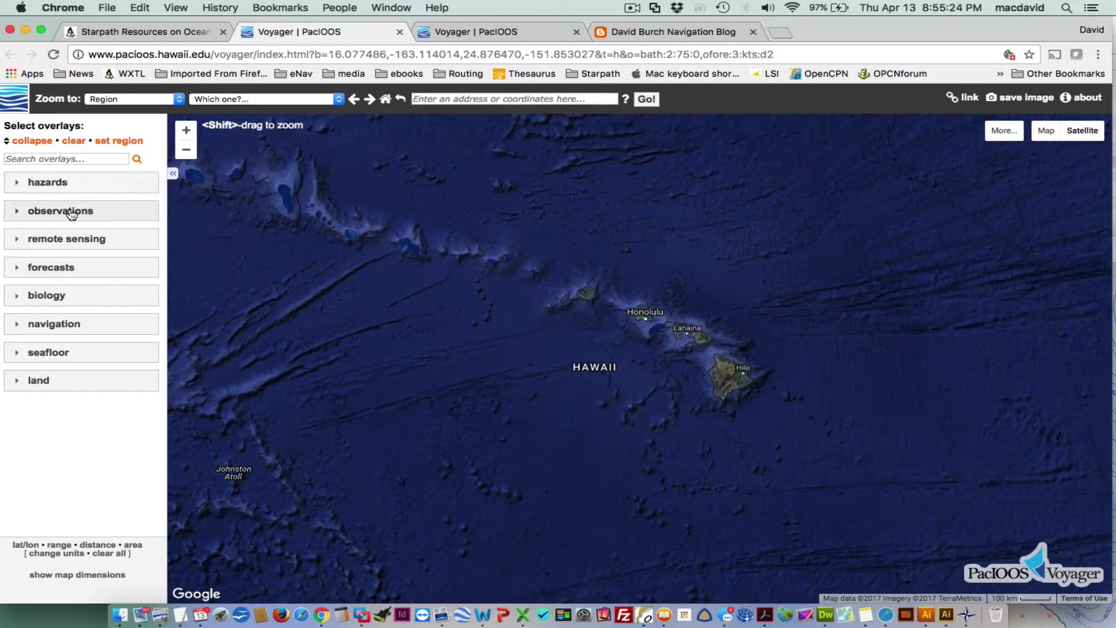
# - Show the velocity layer of the Global ocean forecast on the map
pyautogui.click(16, 269)
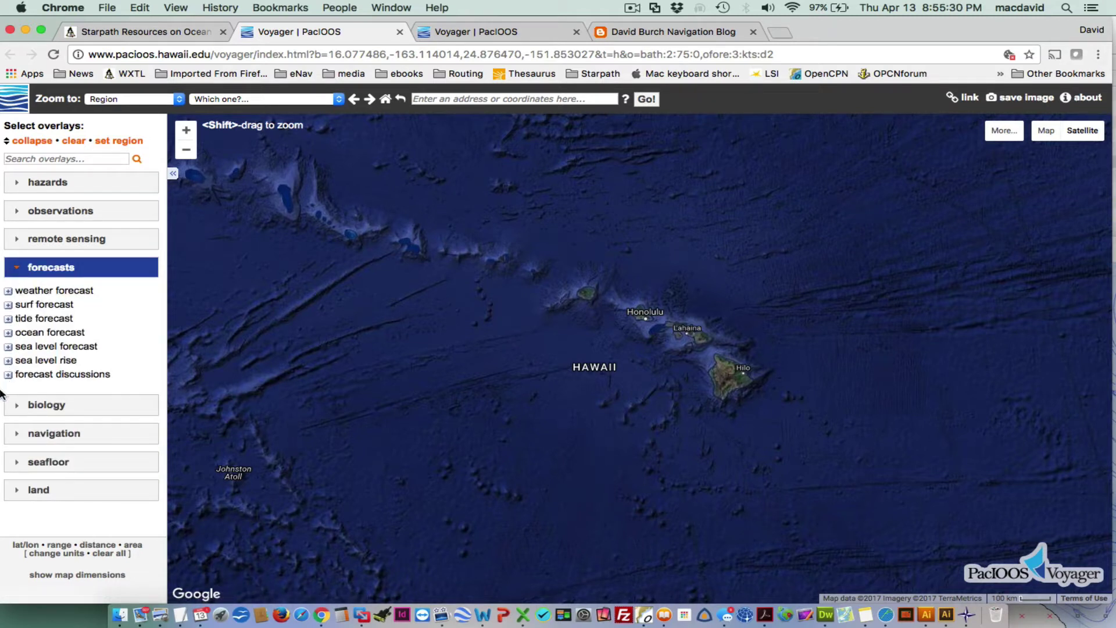
pyautogui.click(8, 333)
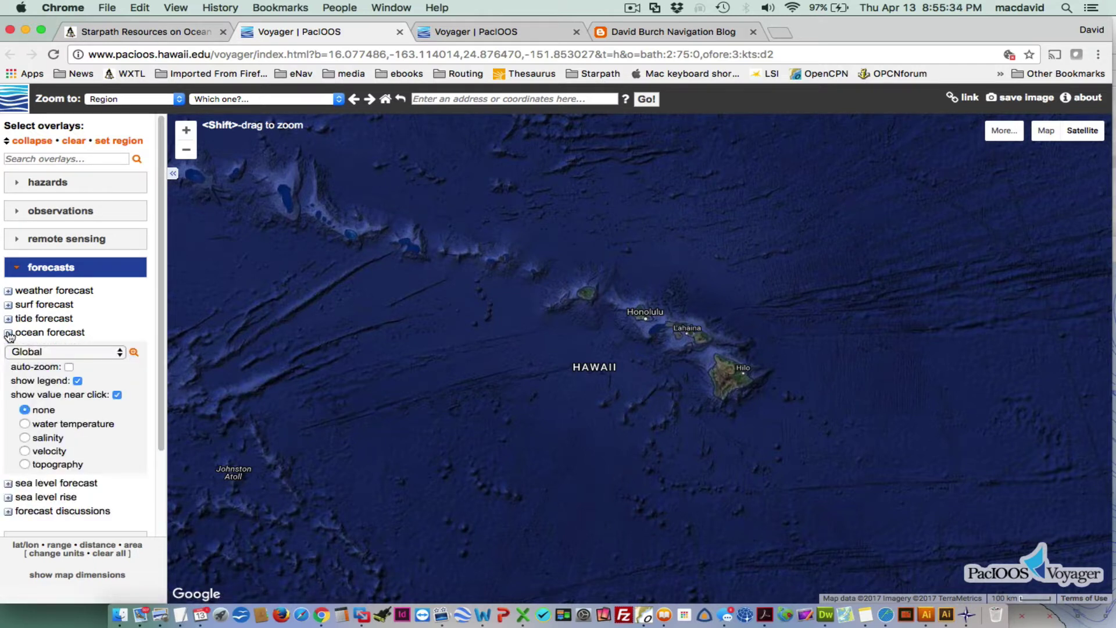
pyautogui.scroll(-4, 148, 448)
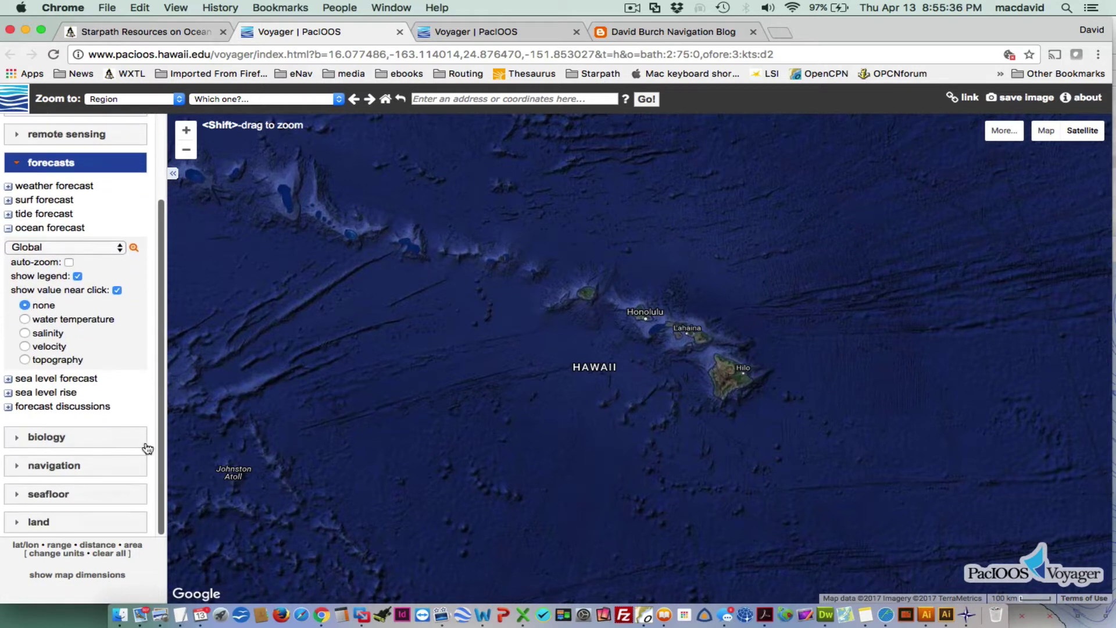
pyautogui.click(97, 250)
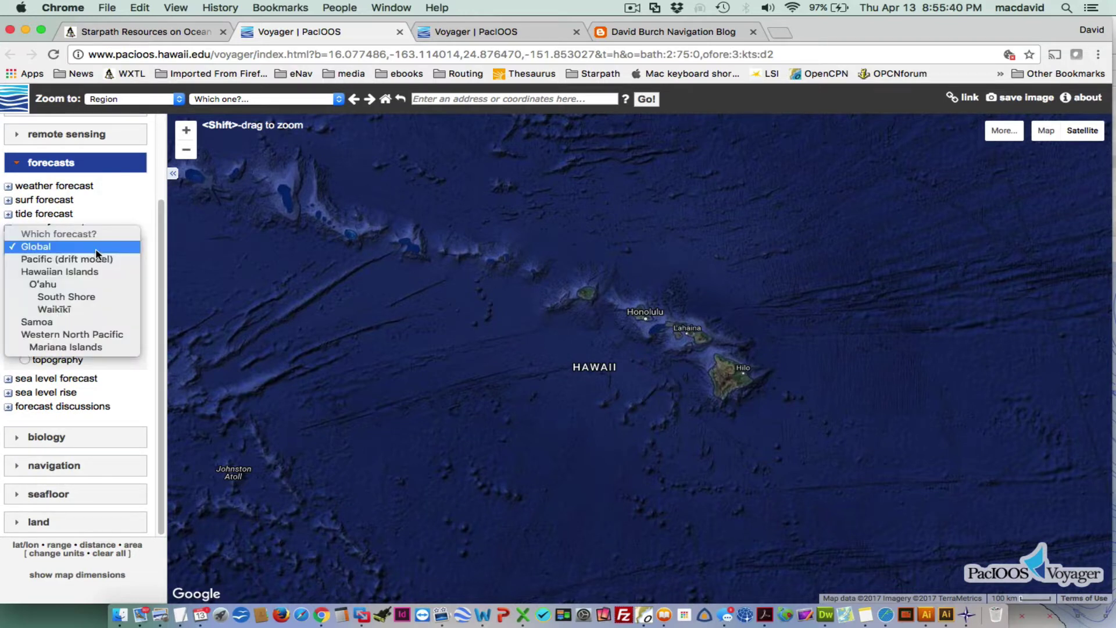
pyautogui.click(97, 250)
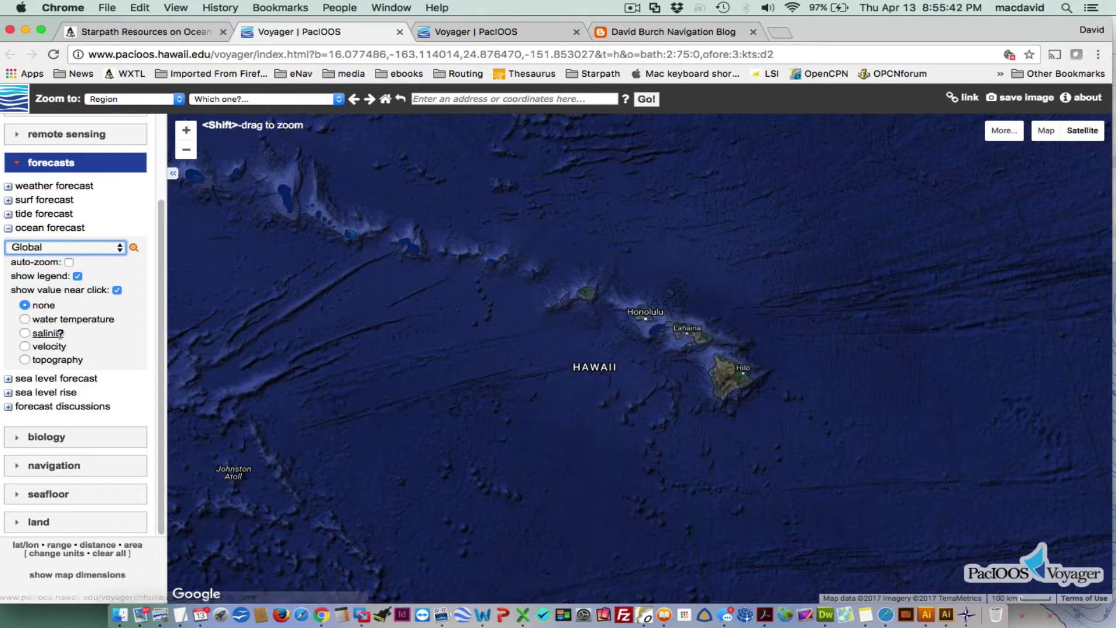
pyautogui.click(25, 347)
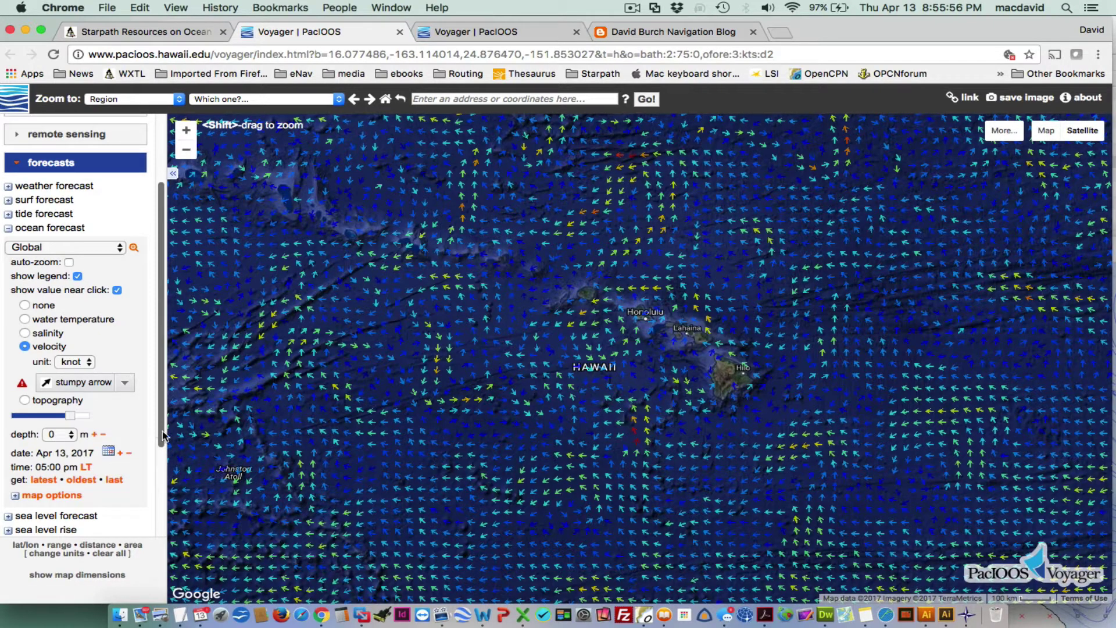
# - Set the velocity forecast's time zone to UTC and its date to Apr 15, 2017, 12:00 am
pyautogui.scroll(-3, 164, 436)
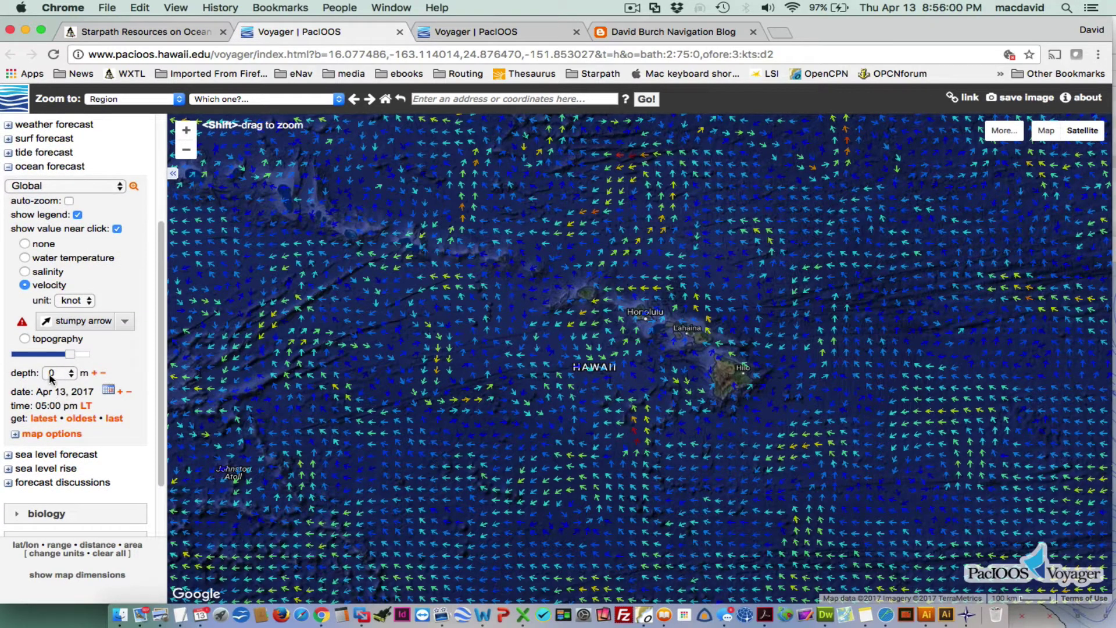
pyautogui.click(121, 394)
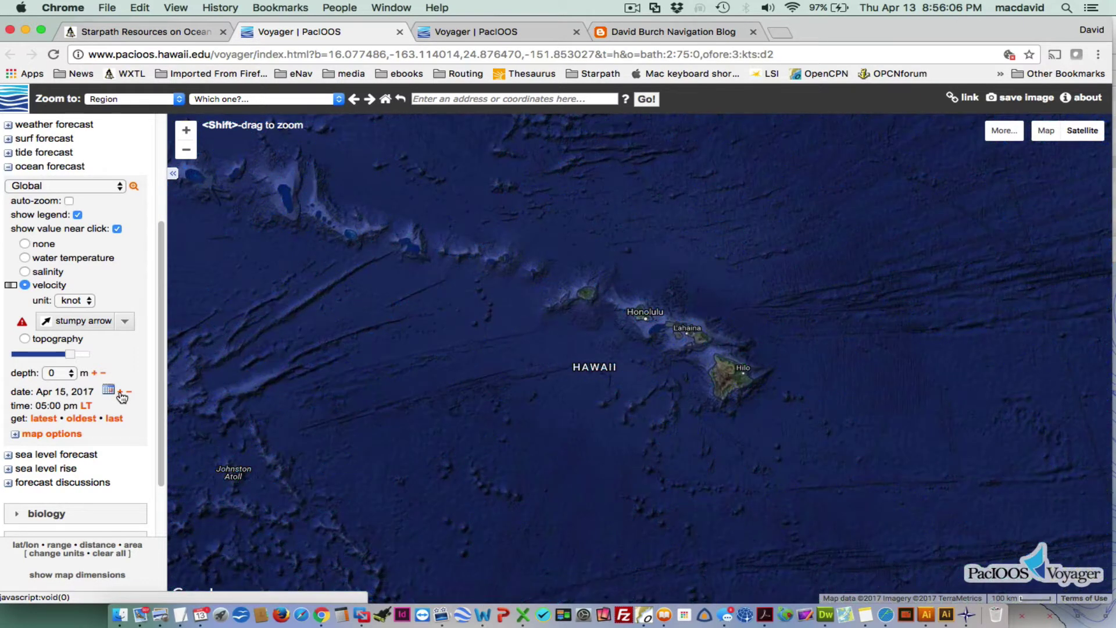
pyautogui.click(87, 407)
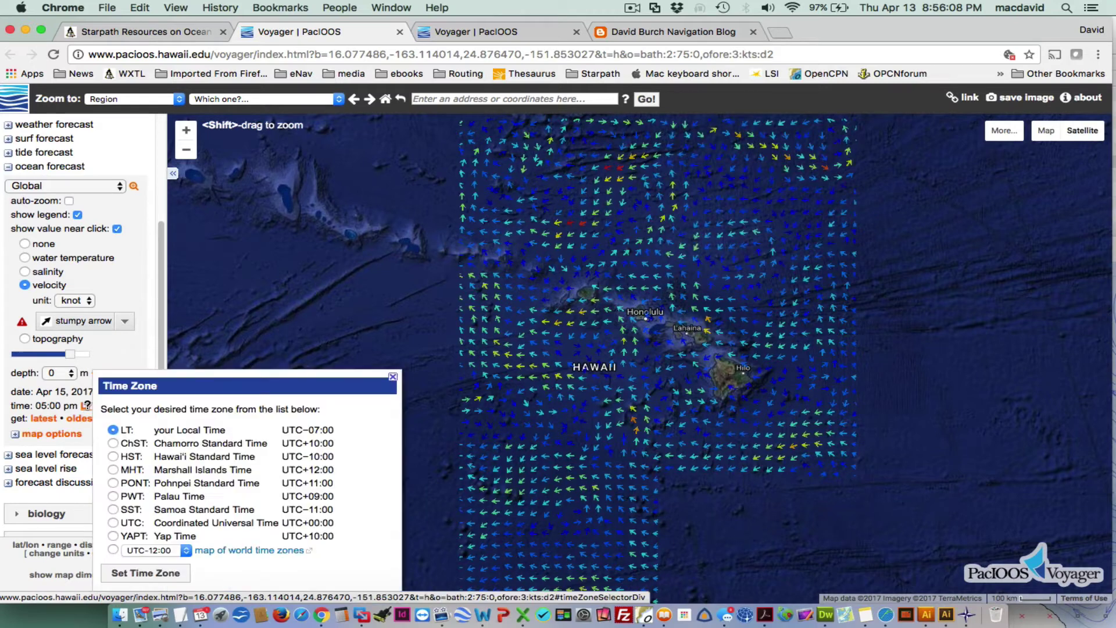
pyautogui.click(113, 522)
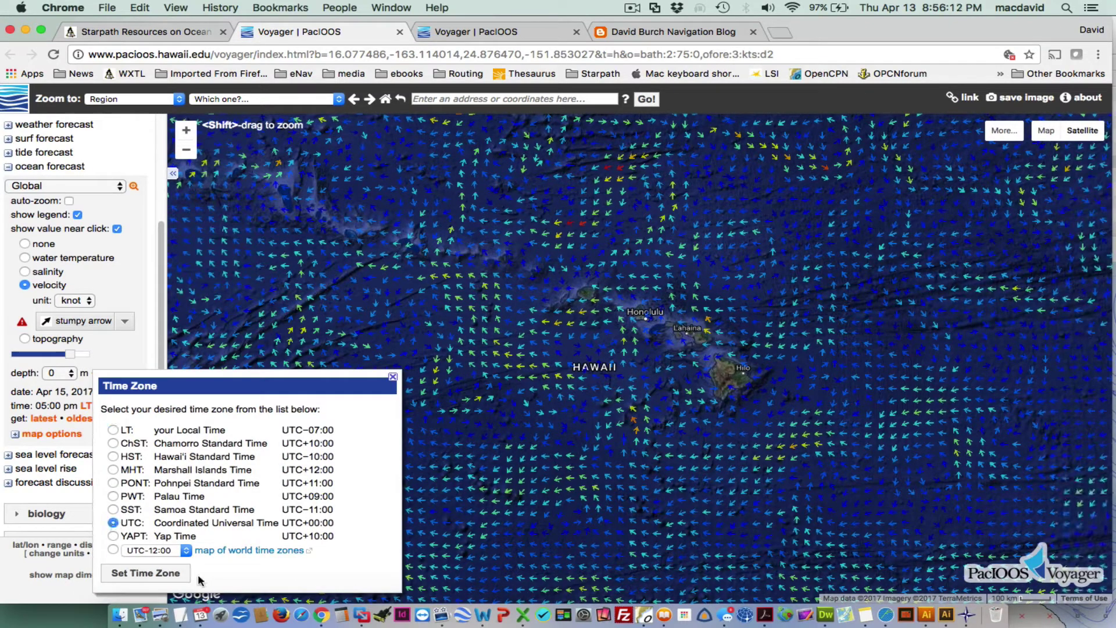
pyautogui.click(153, 573)
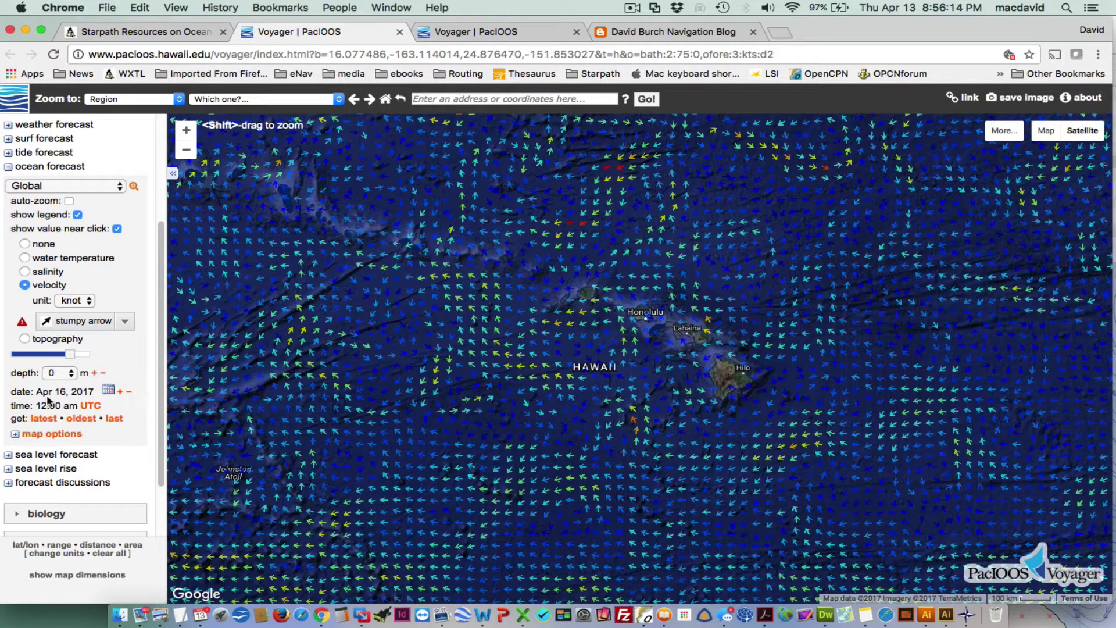
pyautogui.click(131, 393)
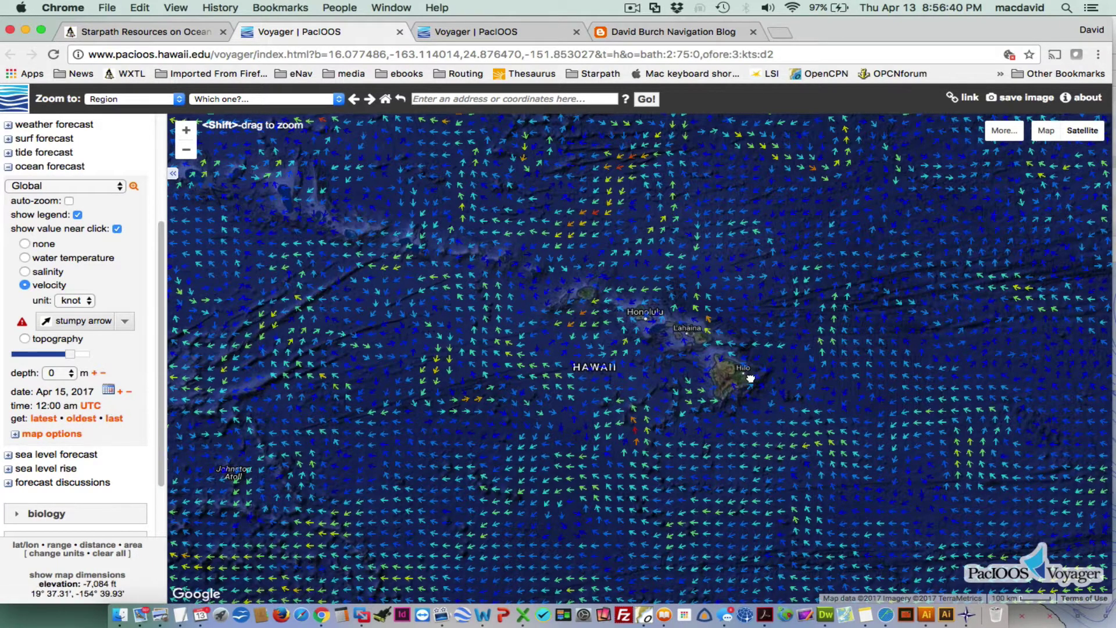
# - Examine the forecast current arrows from Hawaii across the whole Pacific to the Americas and the equatorial region
pyautogui.moveTo(739, 381); pyautogui.dragTo(642, 384)
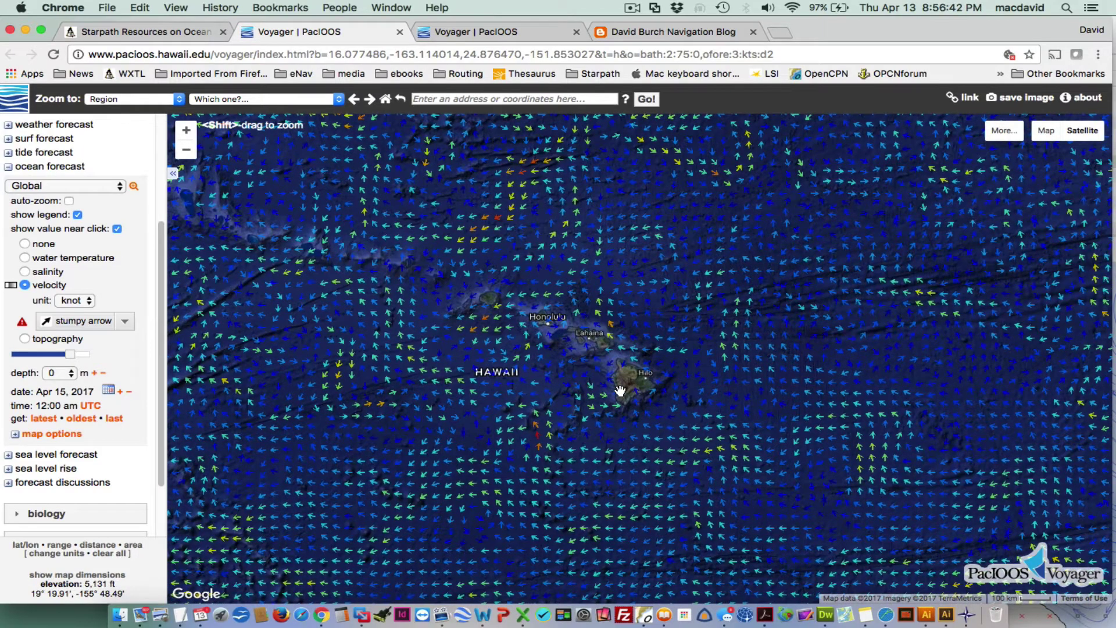
pyautogui.scroll(-2, 715, 405)
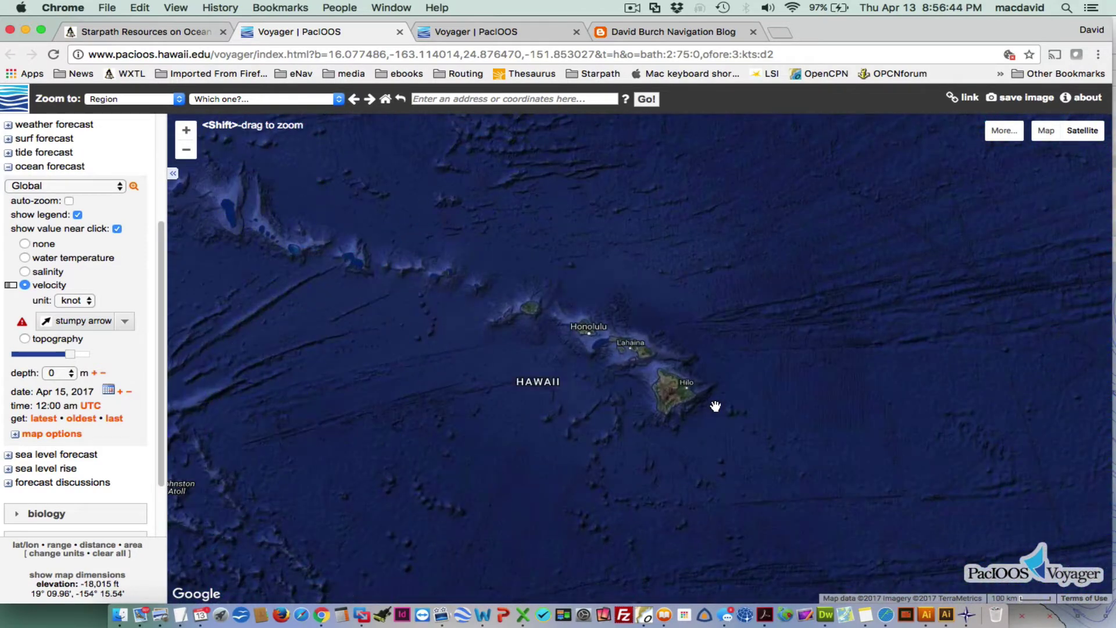
pyautogui.scroll(-2, 715, 405)
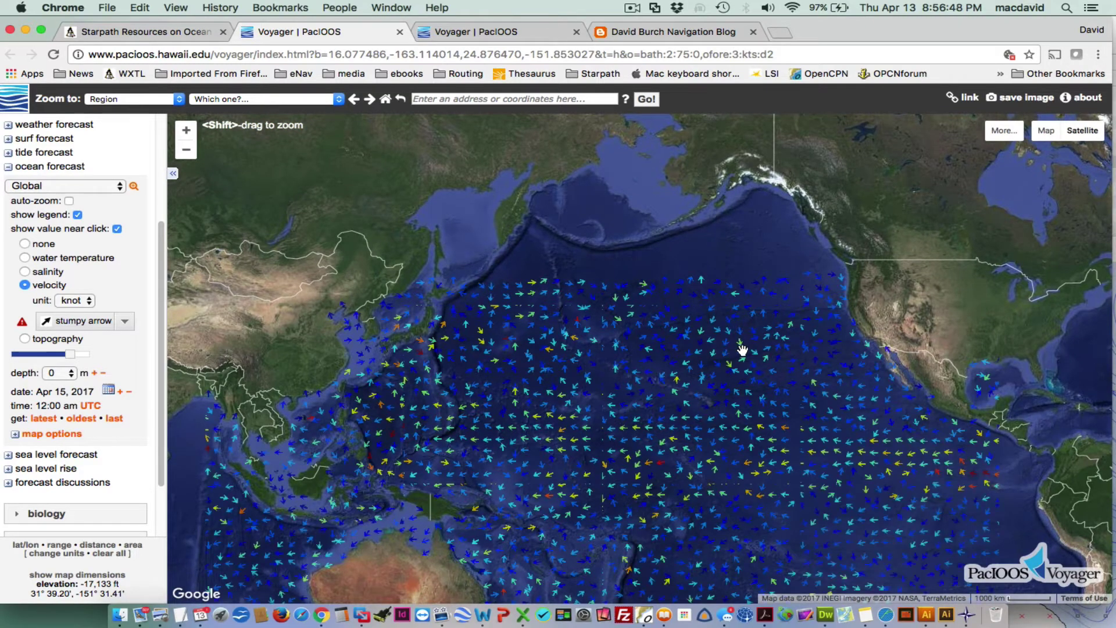
pyautogui.moveTo(987, 377); pyautogui.dragTo(821, 350)
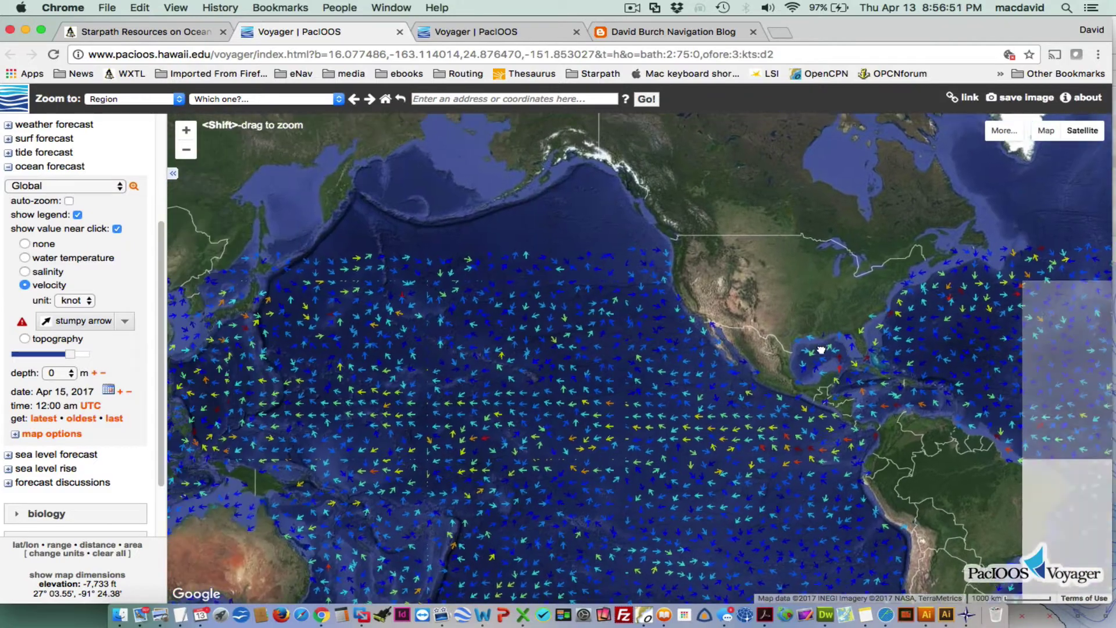
pyautogui.moveTo(633, 459); pyautogui.dragTo(715, 343)
pyautogui.scroll(2, 657, 350)
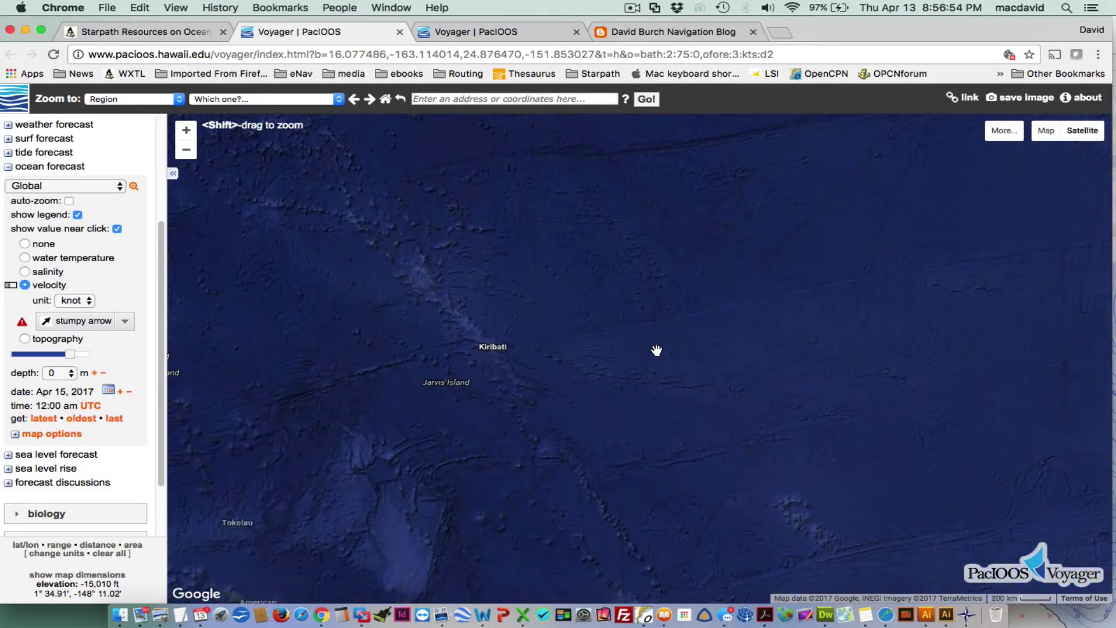
pyautogui.scroll(-2, 691, 354)
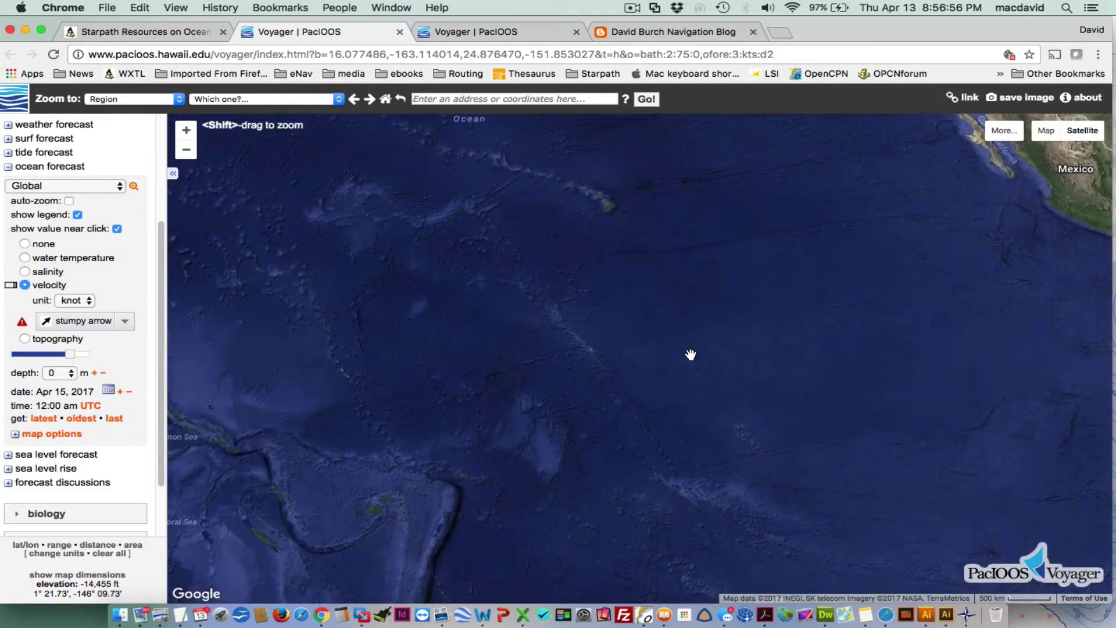
# - Return from the wide Pacific view to the Hawaiian Islands and examine the forecast current arrows around the whole chain
pyautogui.moveTo(773, 354); pyautogui.dragTo(551, 406)
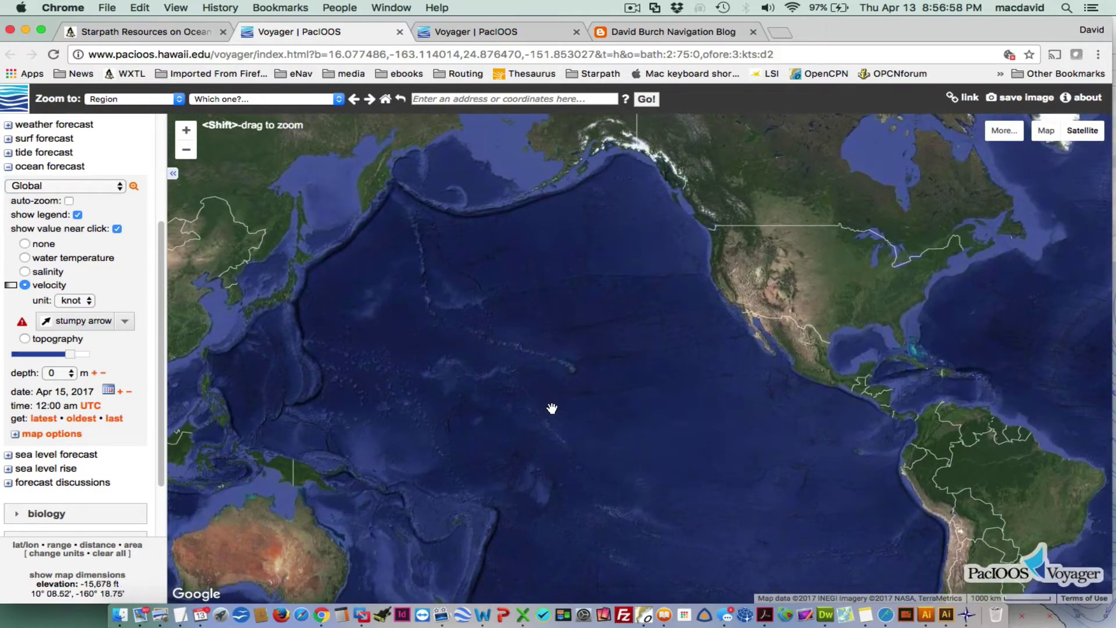
pyautogui.scroll(1, 551, 406)
pyautogui.scroll(1, 558, 389)
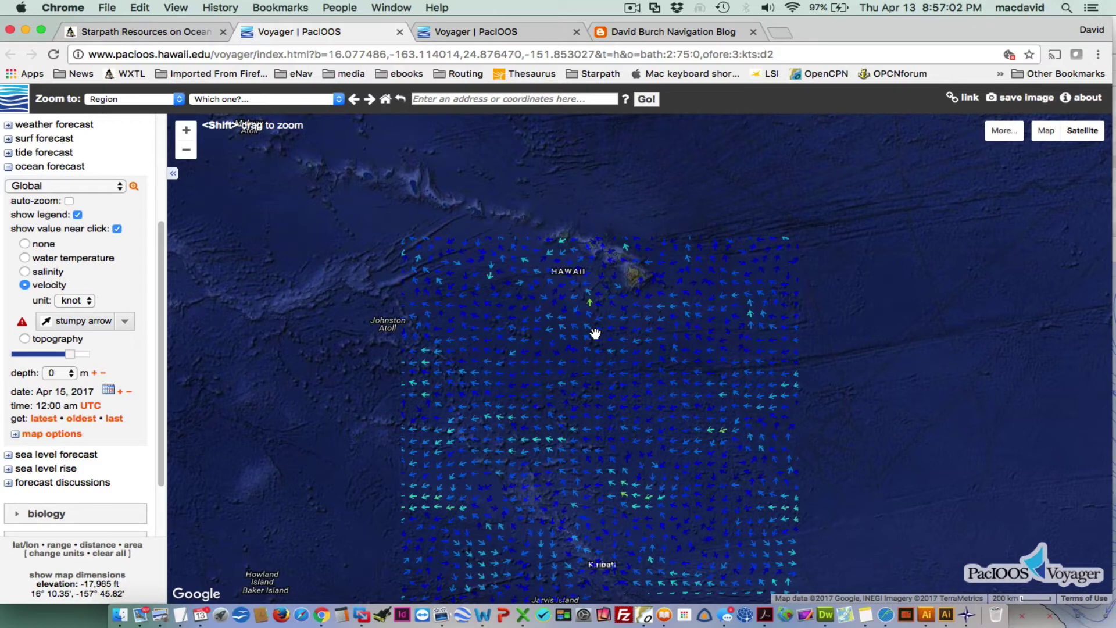
pyautogui.scroll(1, 594, 333)
pyautogui.moveTo(668, 294); pyautogui.dragTo(653, 466)
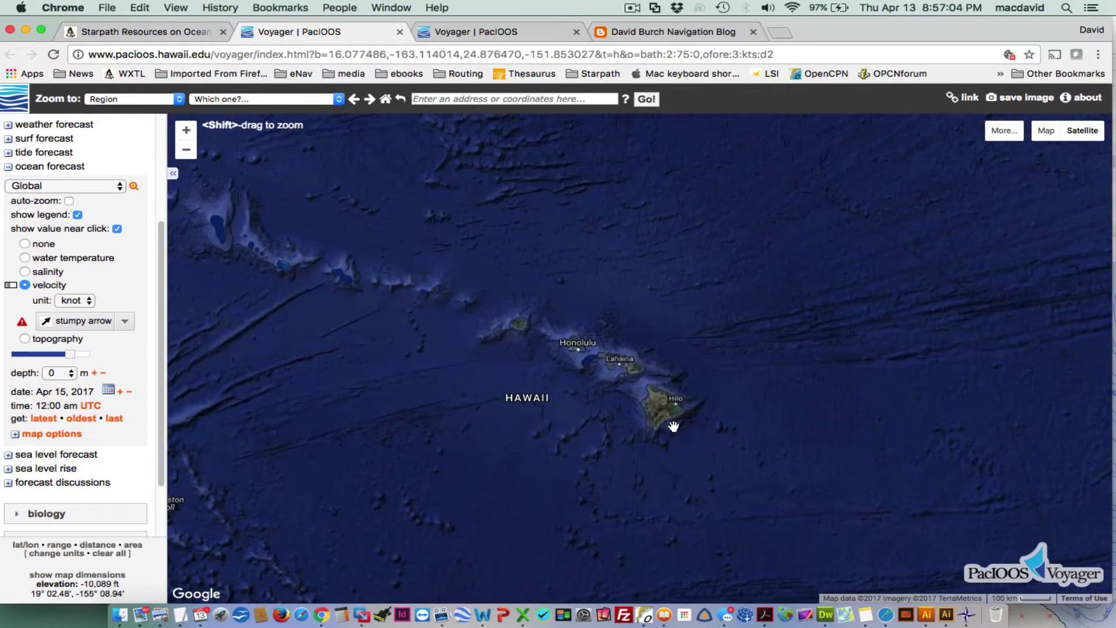
pyautogui.scroll(1, 674, 426)
pyautogui.scroll(-1, 714, 379)
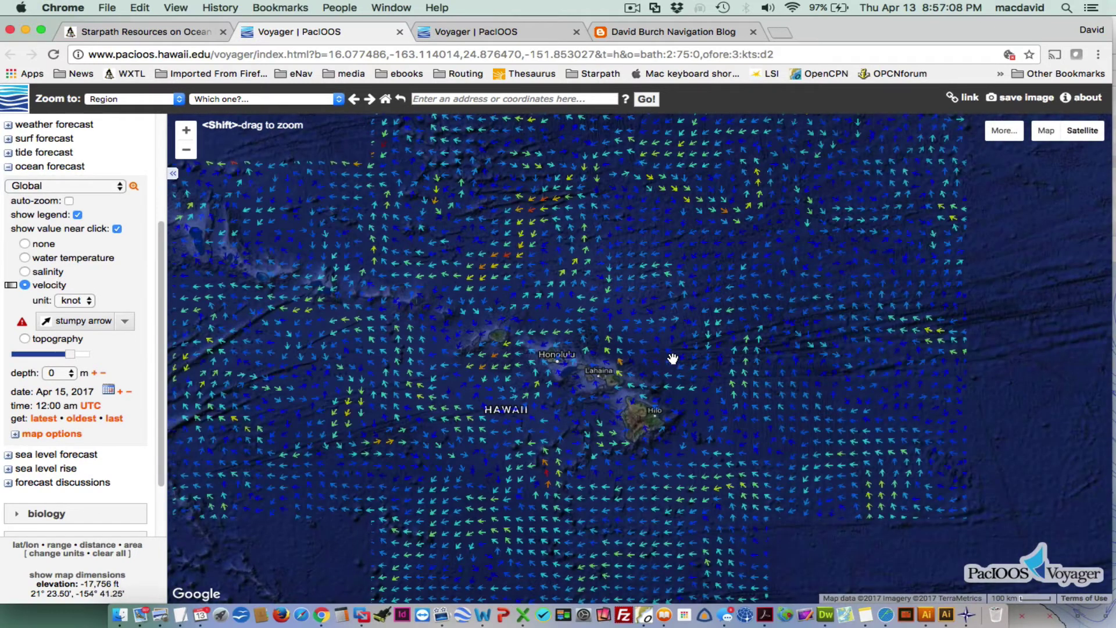
pyautogui.moveTo(673, 359); pyautogui.dragTo(679, 360)
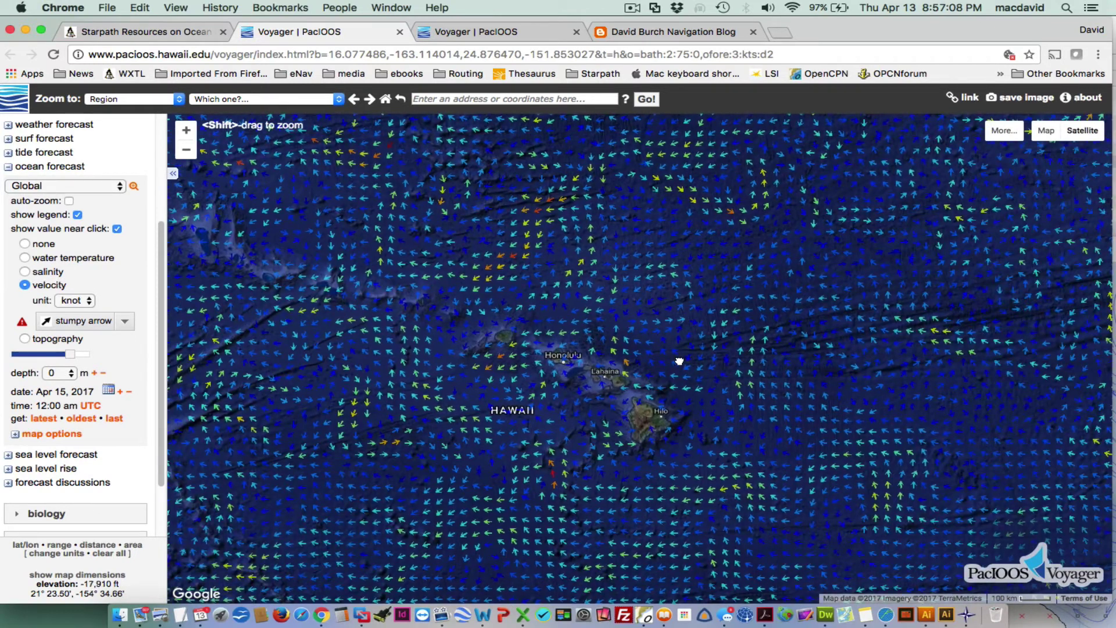
# - Examine the forecast current arrows at closer scales around O'ahu, Moloka'i and Maui, including the waters northeast of Maui
pyautogui.click(187, 130)
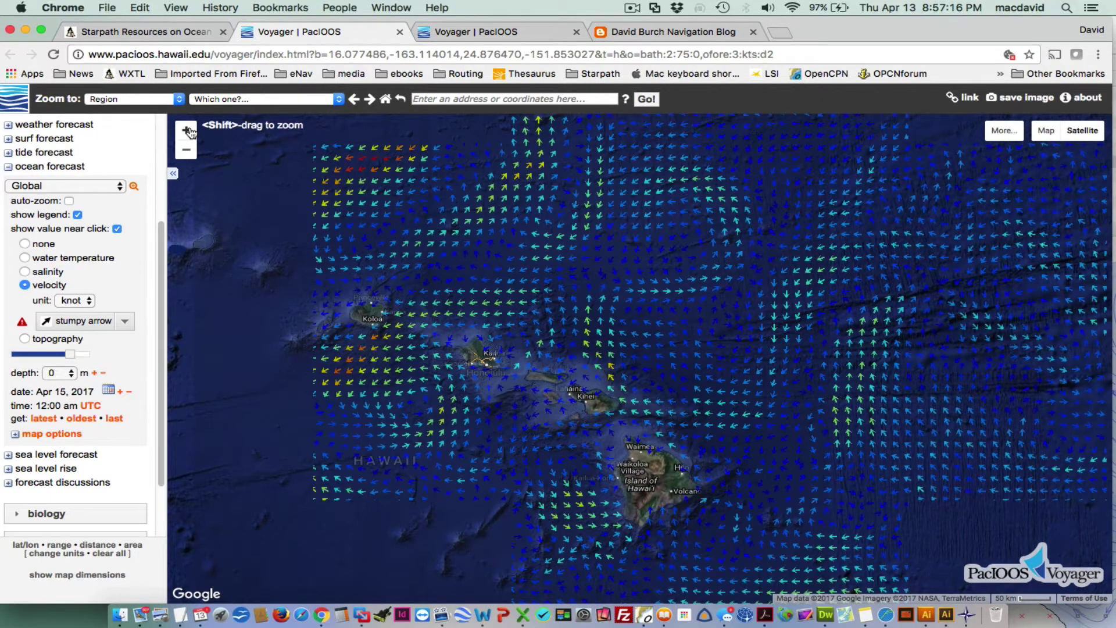
pyautogui.click(187, 130)
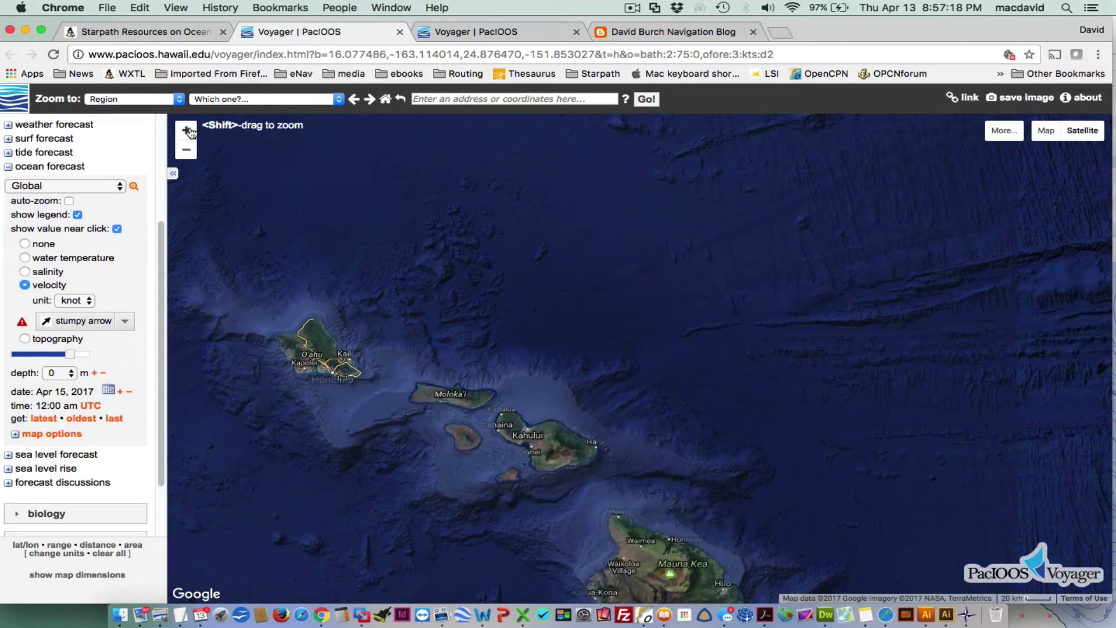
pyautogui.moveTo(531, 291); pyautogui.dragTo(626, 330)
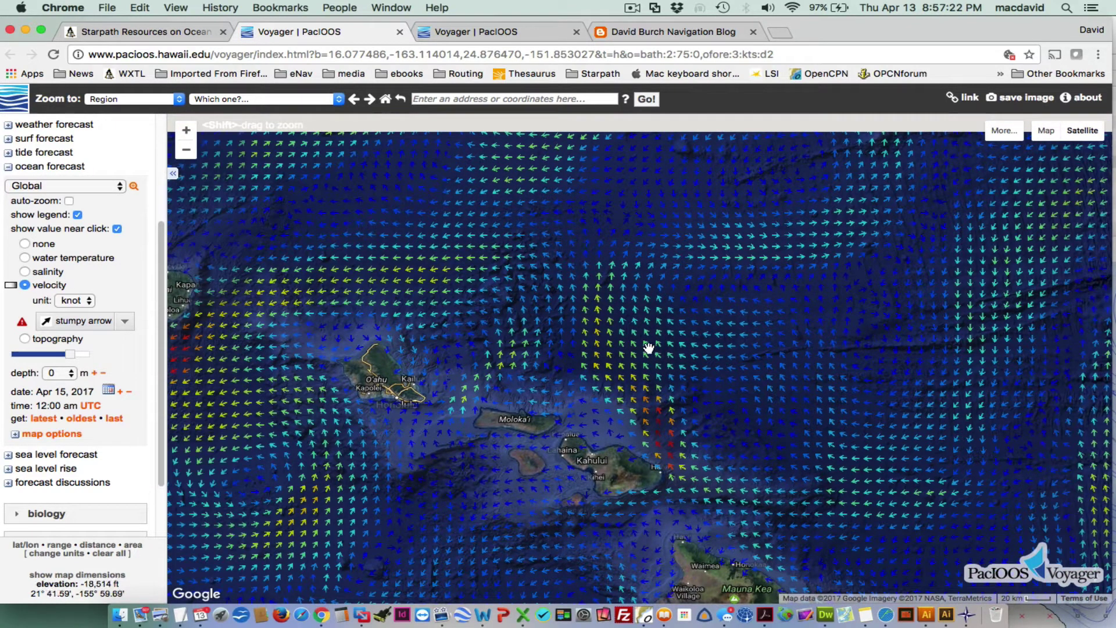
pyautogui.scroll(-2, 642, 330)
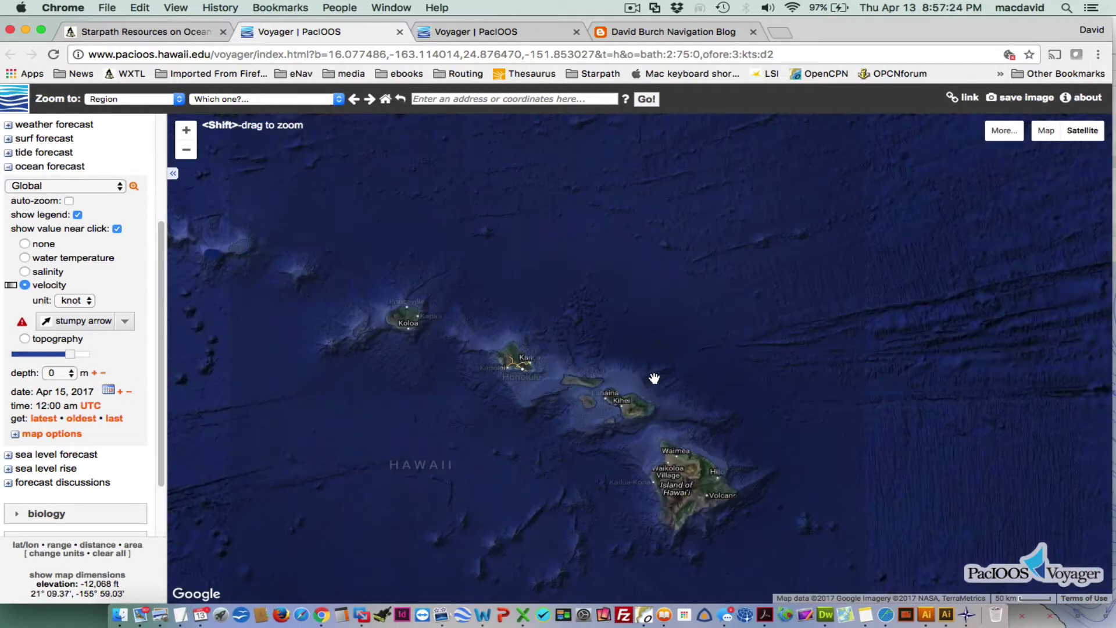
pyautogui.scroll(1, 647, 382)
pyautogui.scroll(1, 647, 382)
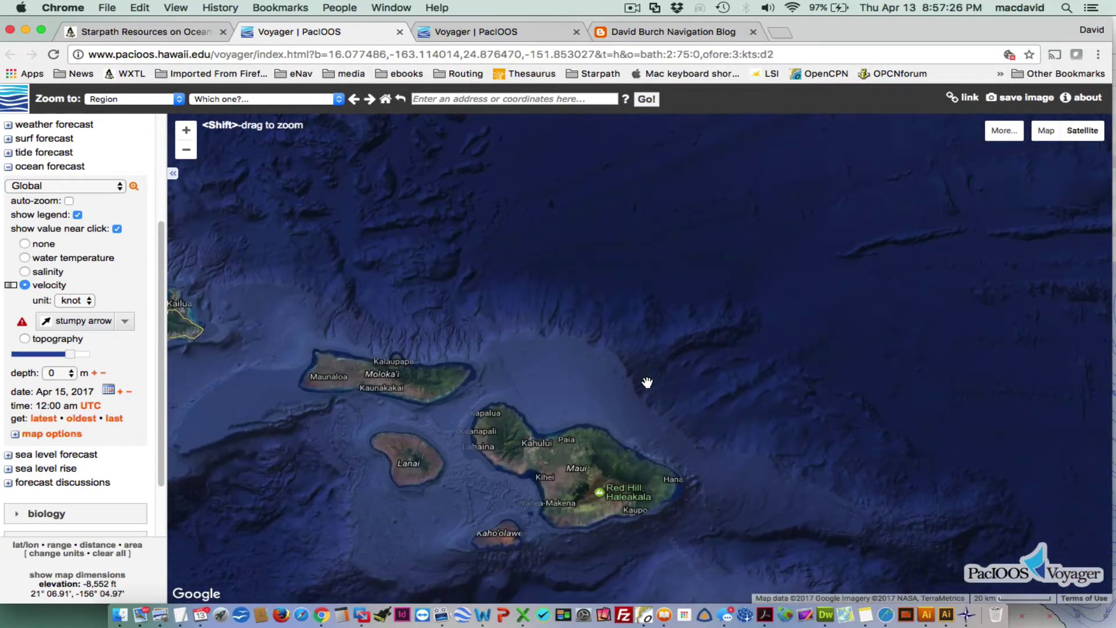
pyautogui.scroll(-1, 648, 378)
pyautogui.scroll(1, 731, 367)
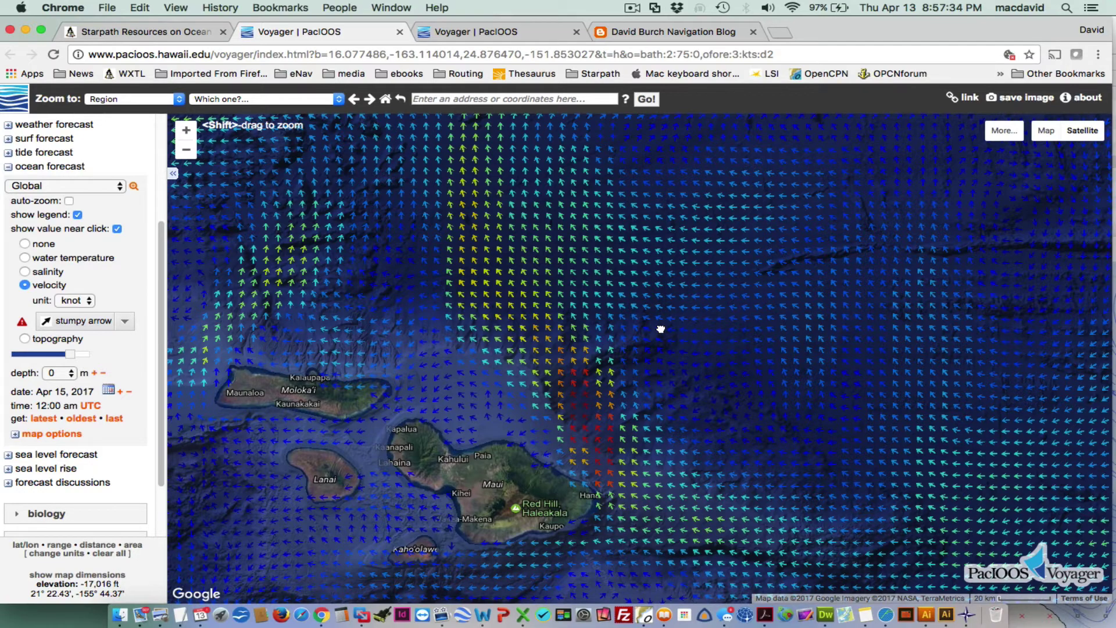
pyautogui.moveTo(661, 329); pyautogui.dragTo(759, 300)
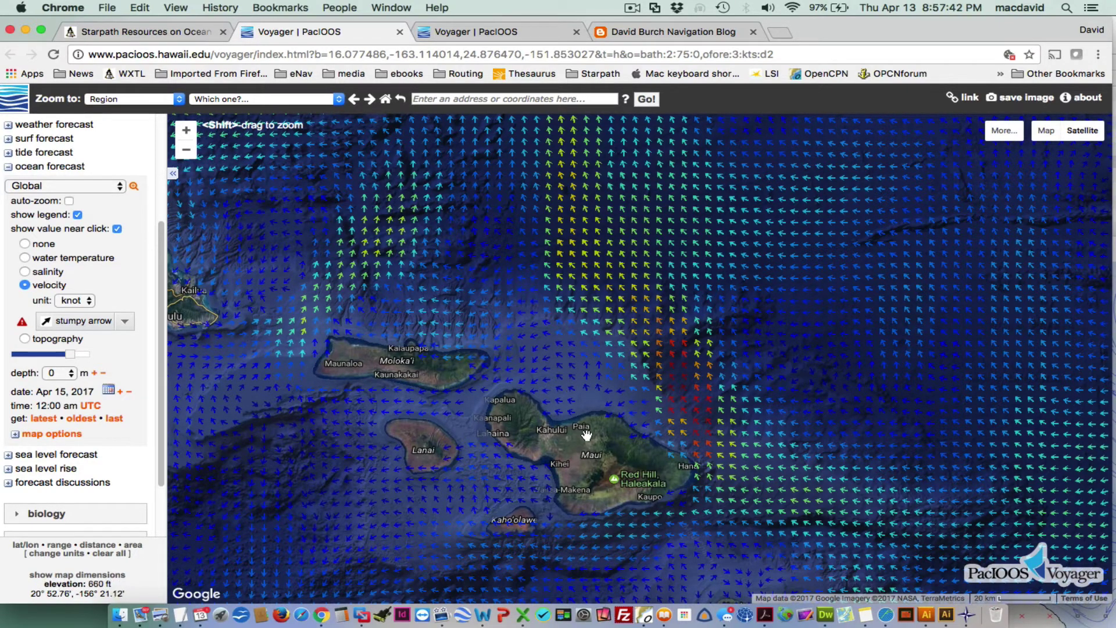
# - Compare the arrow detail north of Moloka'i and Maui at several scales, finishing with both islands in view
pyautogui.scroll(-2, 589, 433)
pyautogui.scroll(1, 591, 428)
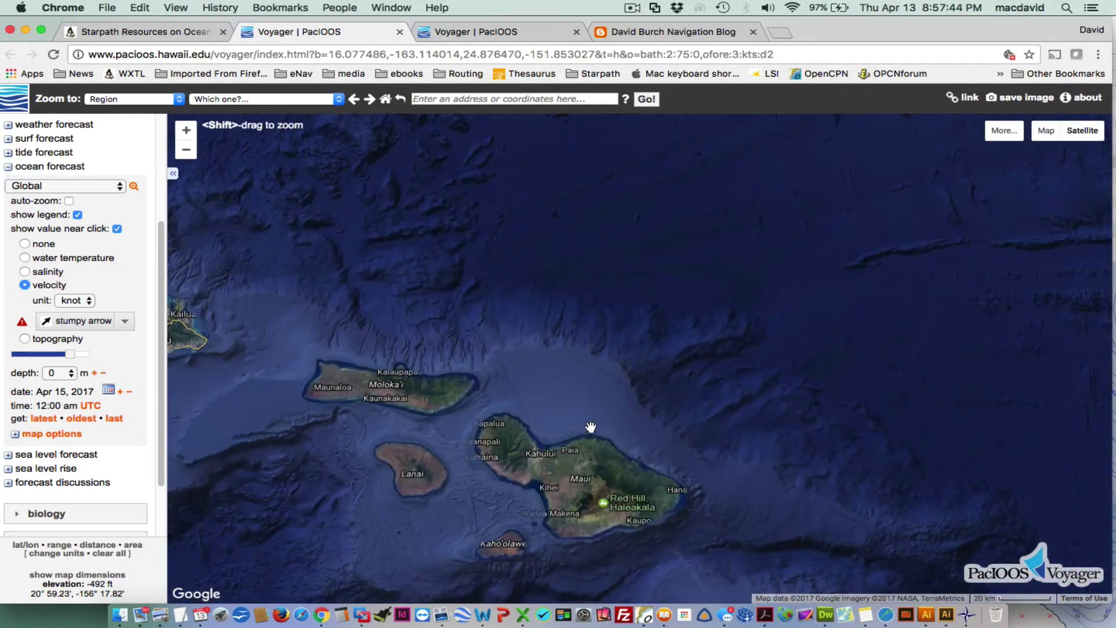
pyautogui.scroll(-1, 582, 291)
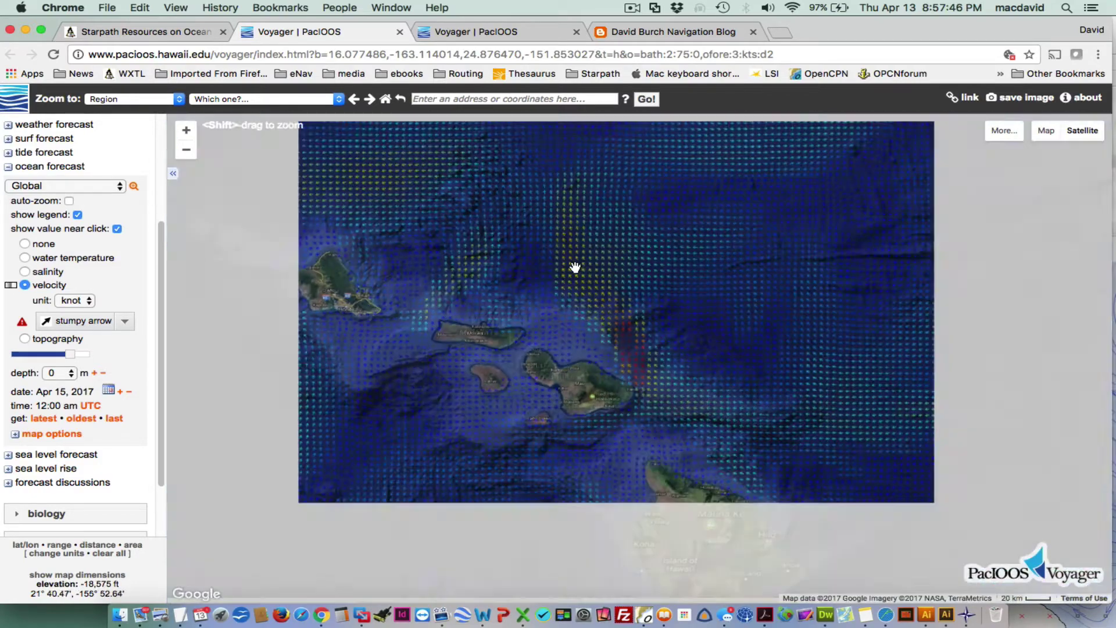
pyautogui.scroll(3, 536, 290)
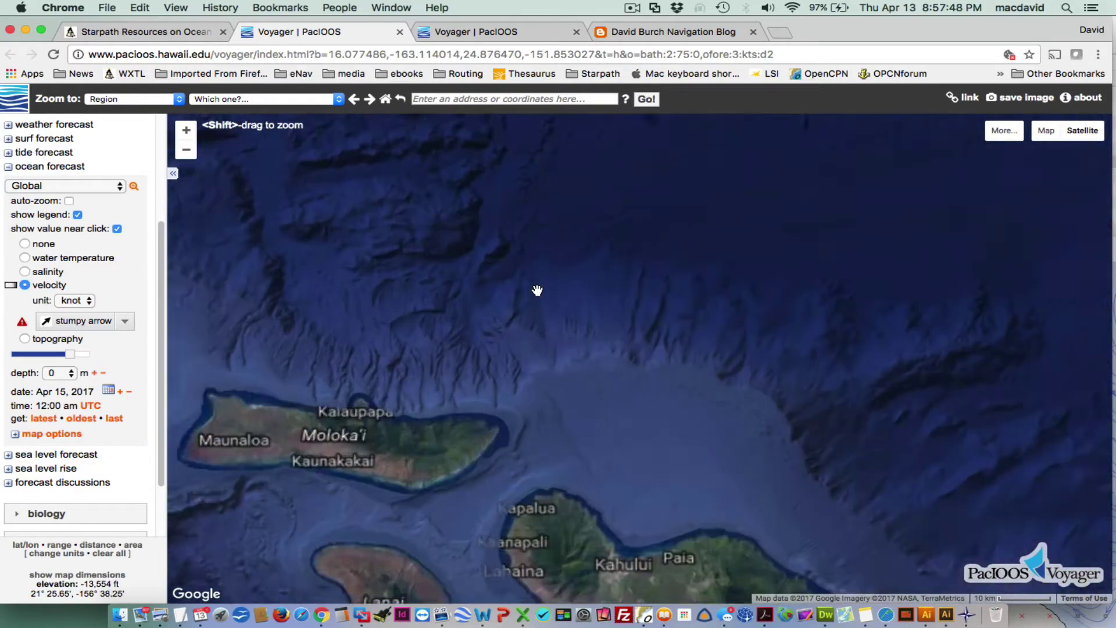
pyautogui.scroll(-2, 537, 291)
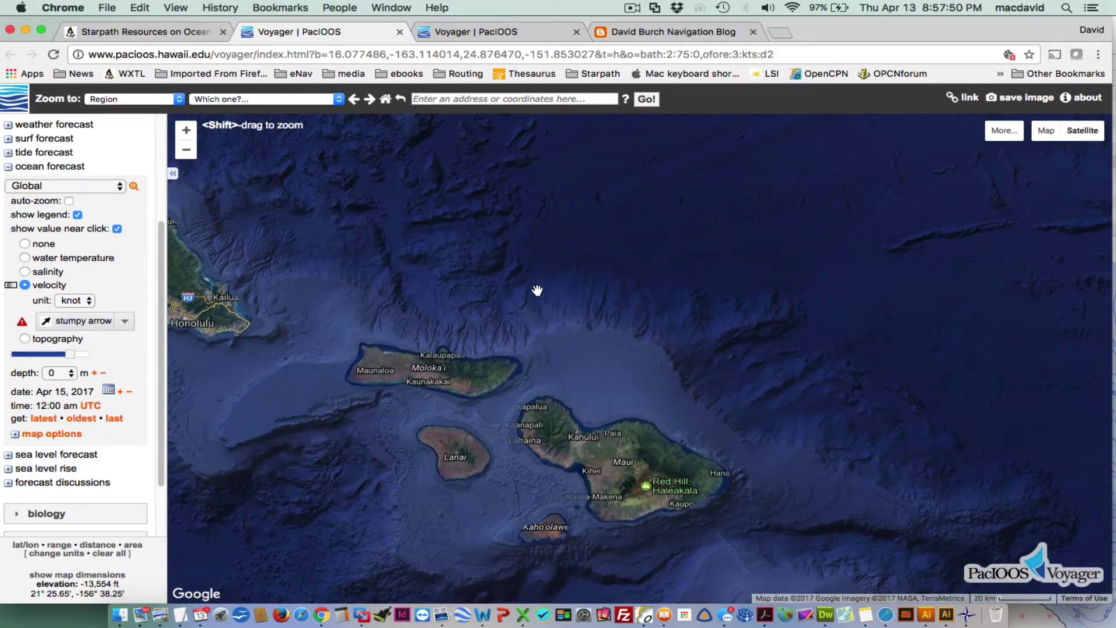
pyautogui.scroll(1, 537, 290)
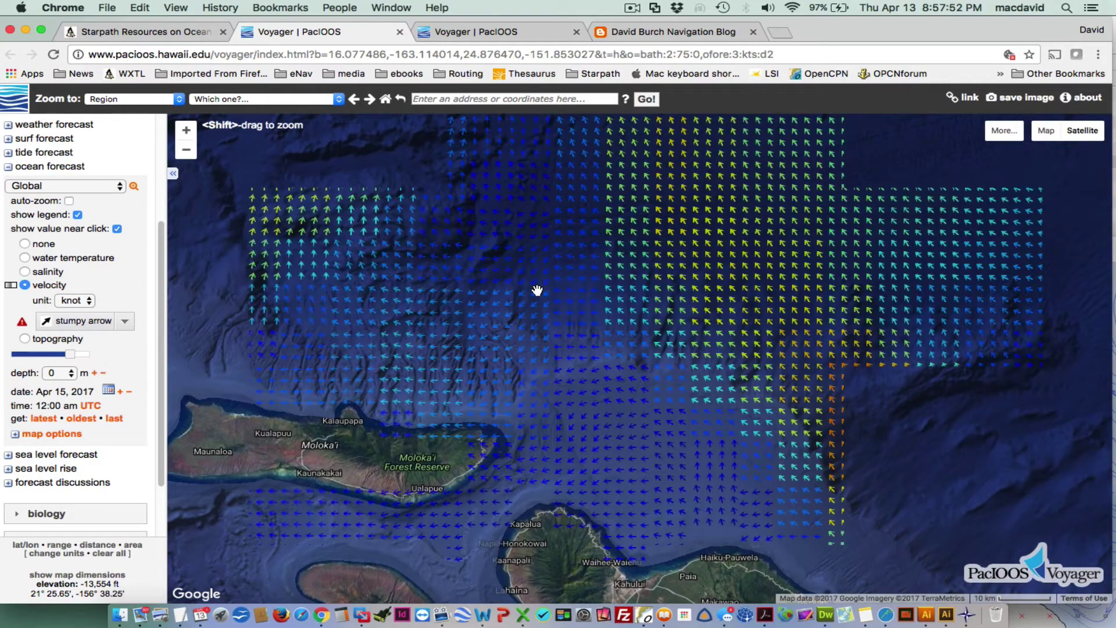
pyautogui.scroll(-1, 536, 291)
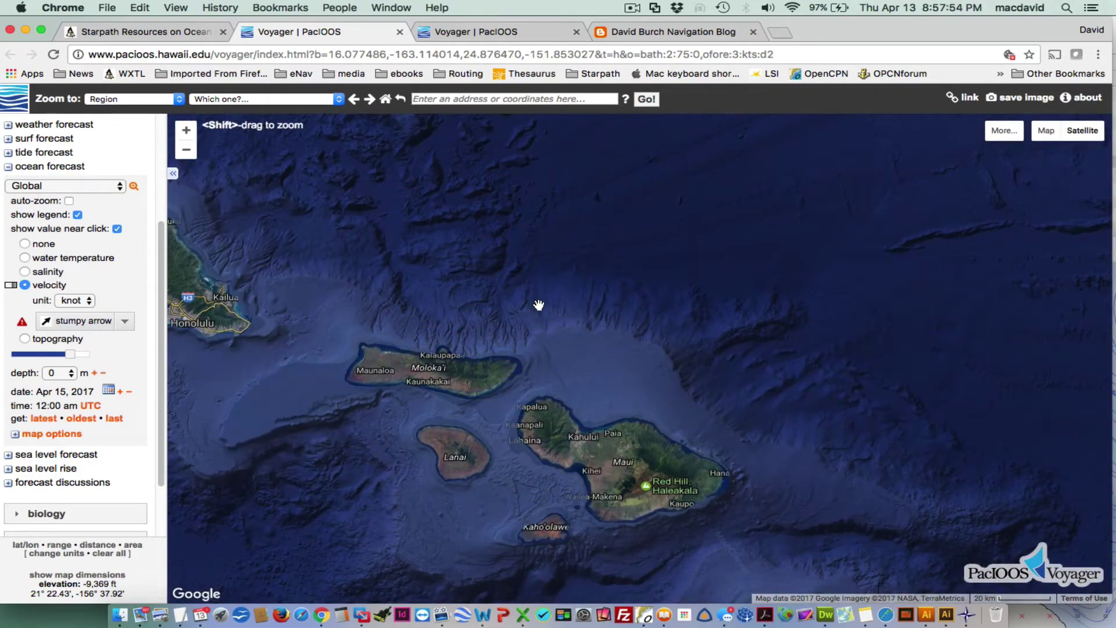
pyautogui.scroll(1, 719, 348)
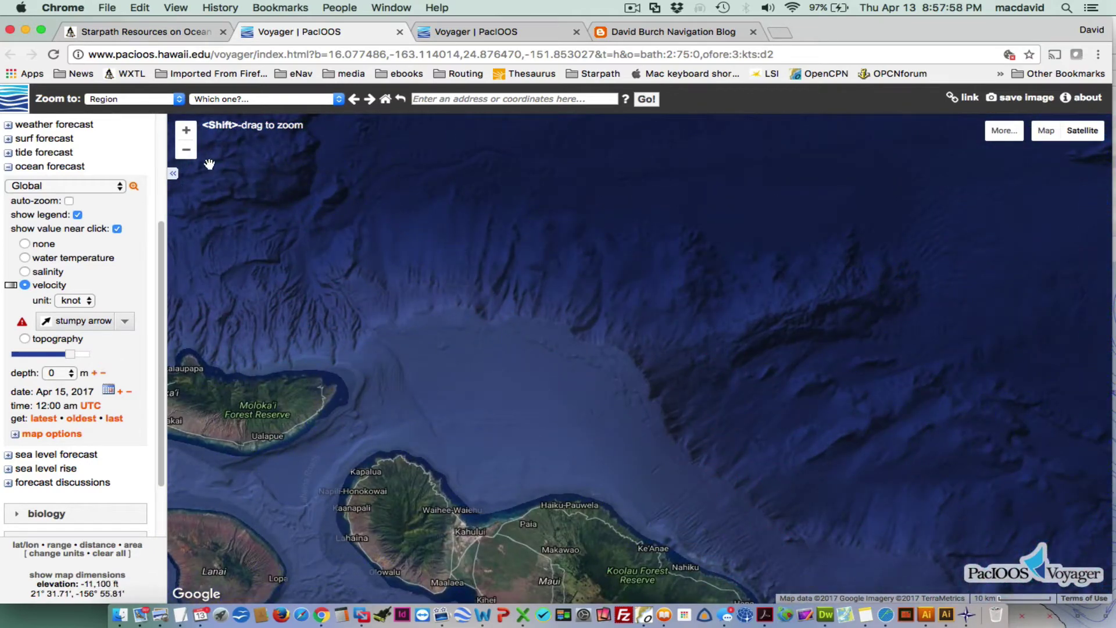
pyautogui.click(186, 151)
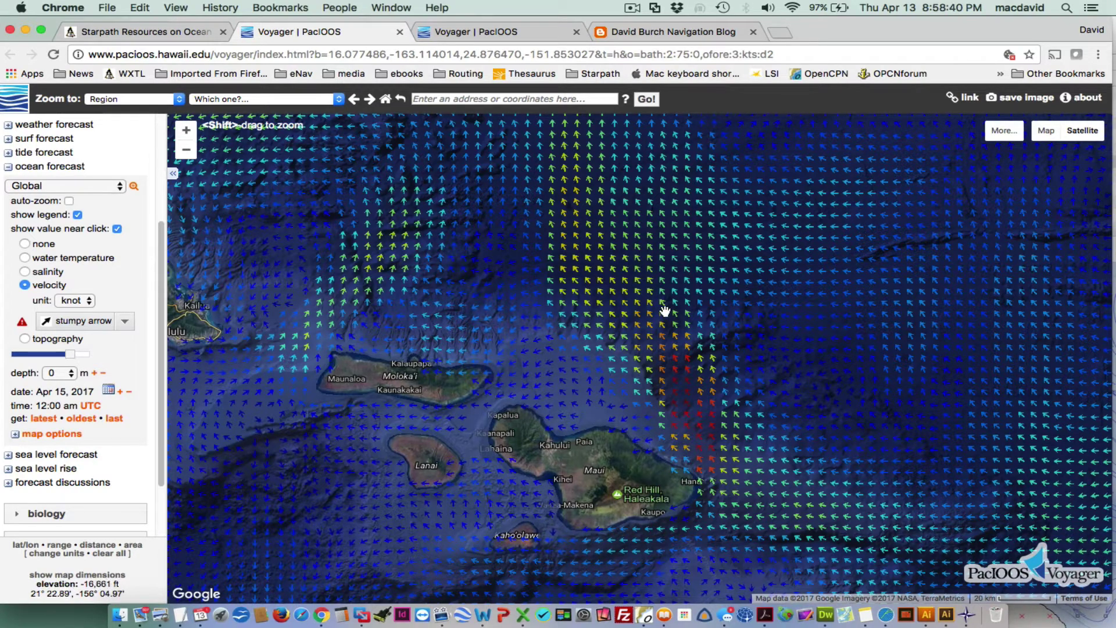
# - Query the HYCOM current in the strong flow northeast of Maui, plot 1 week of data after the date, and close the readout
pyautogui.scroll(-1, 666, 349)
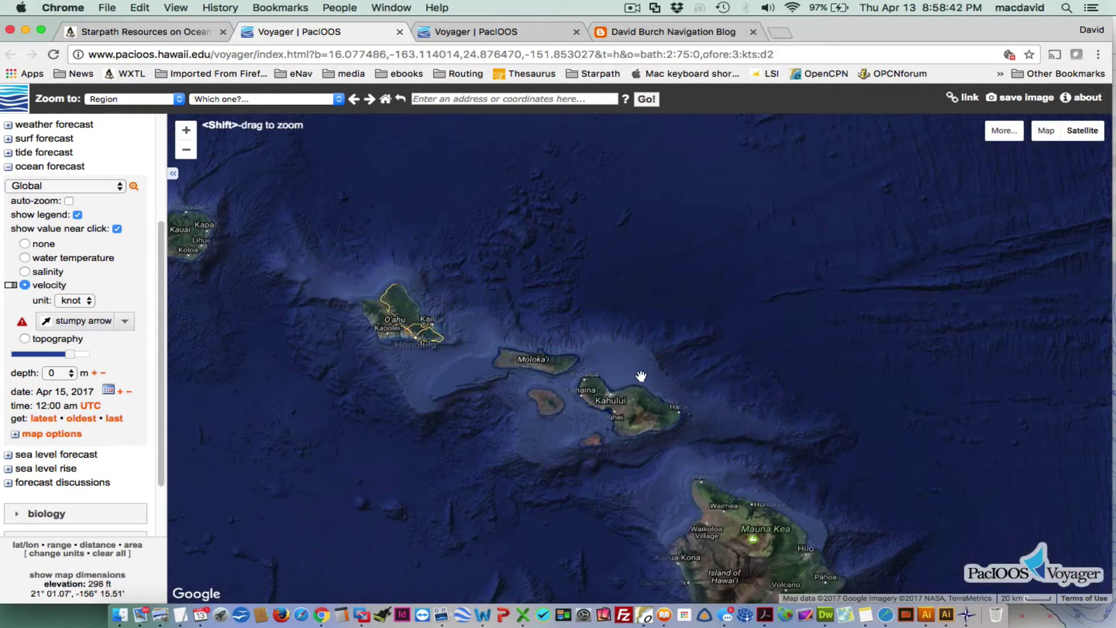
pyautogui.scroll(2, 640, 374)
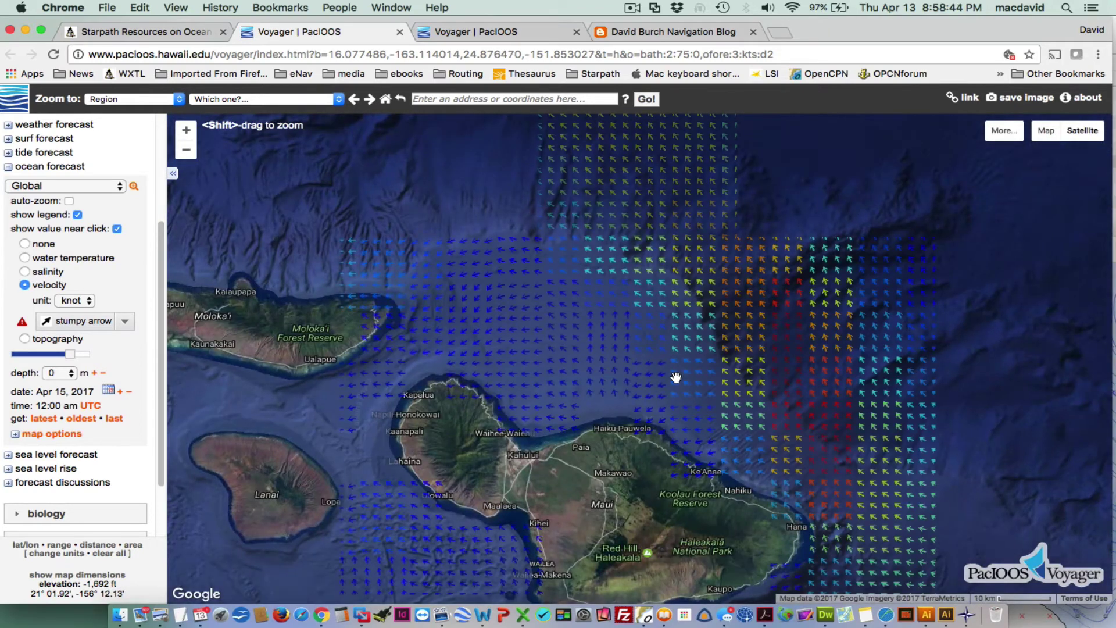
pyautogui.click(791, 371)
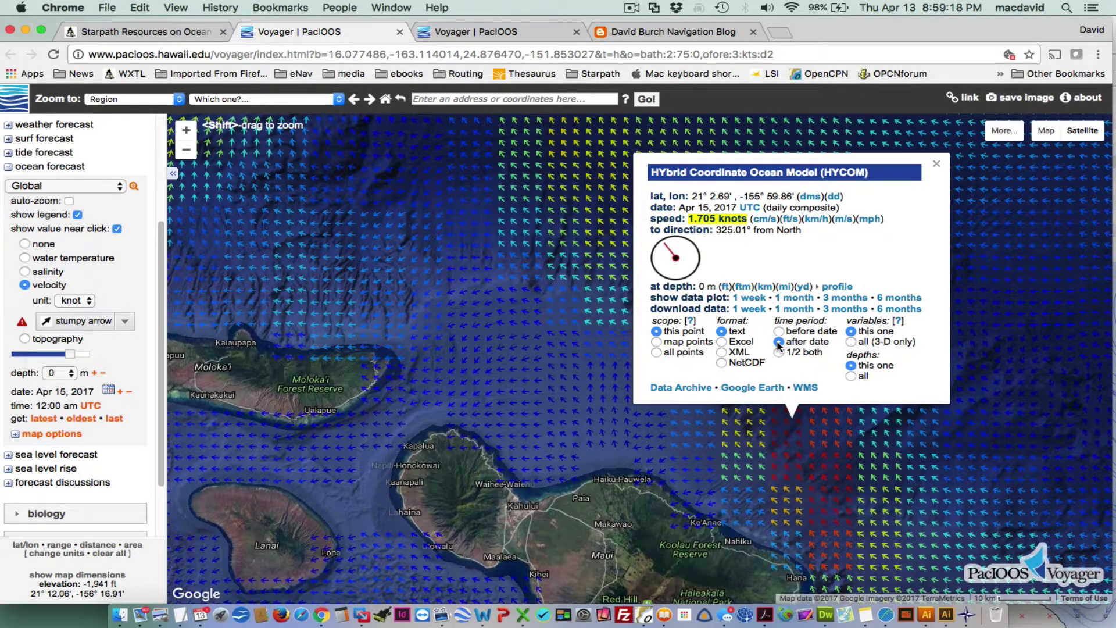
pyautogui.click(751, 298)
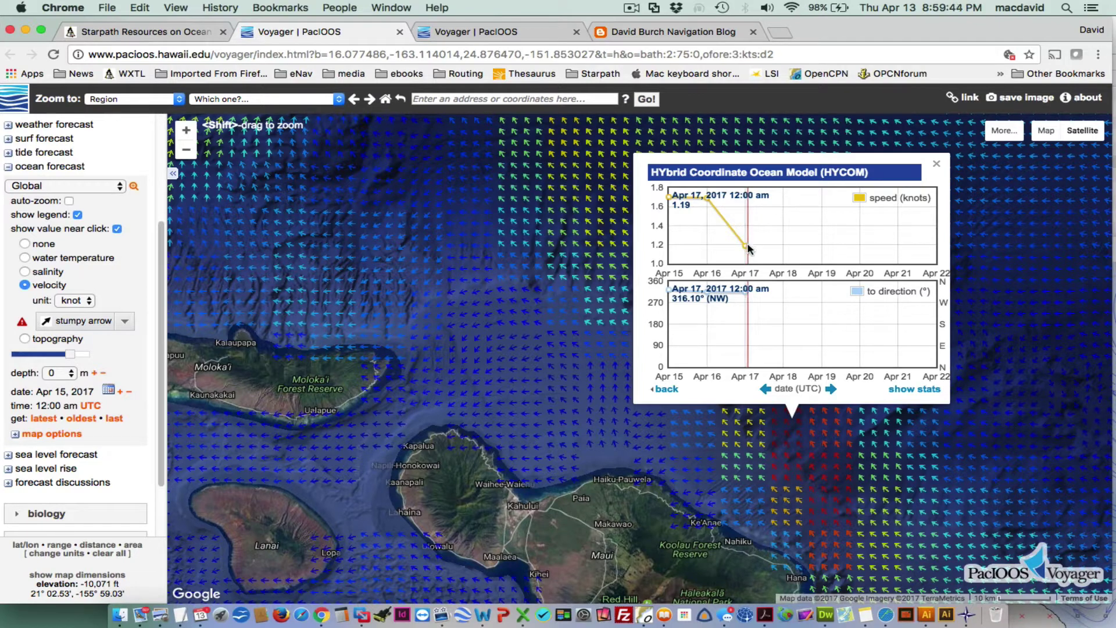
pyautogui.click(937, 167)
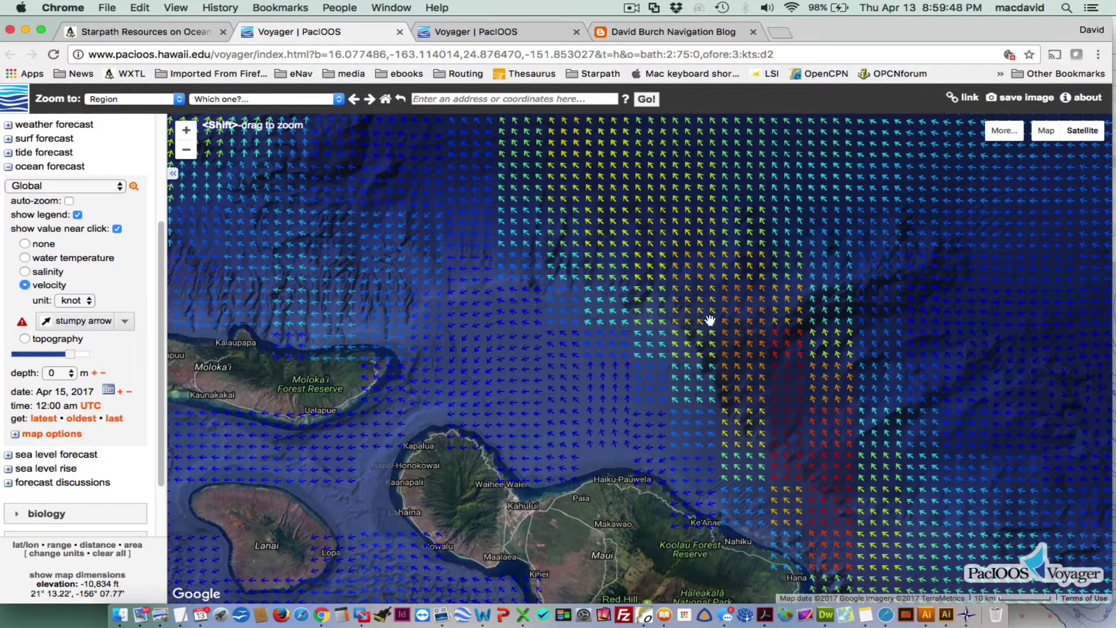
# - Review the currents around Maui and O'ahu, and move across North America to examine the Atlantic currents off Morocco and Gibraltar
pyautogui.scroll(-1, 805, 363)
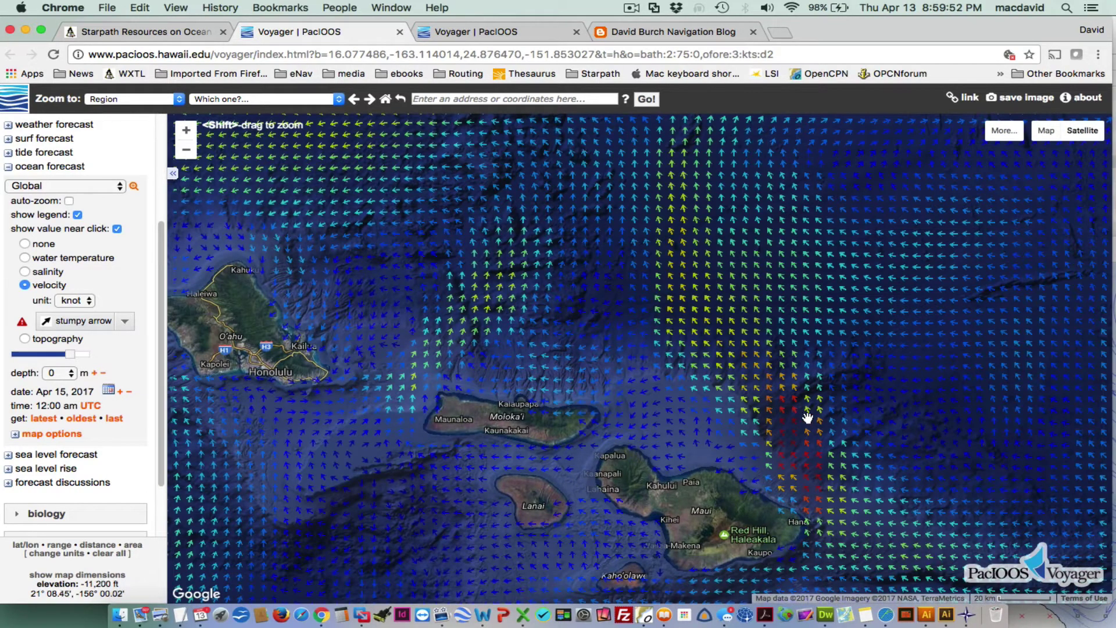
pyautogui.moveTo(817, 417); pyautogui.dragTo(720, 385)
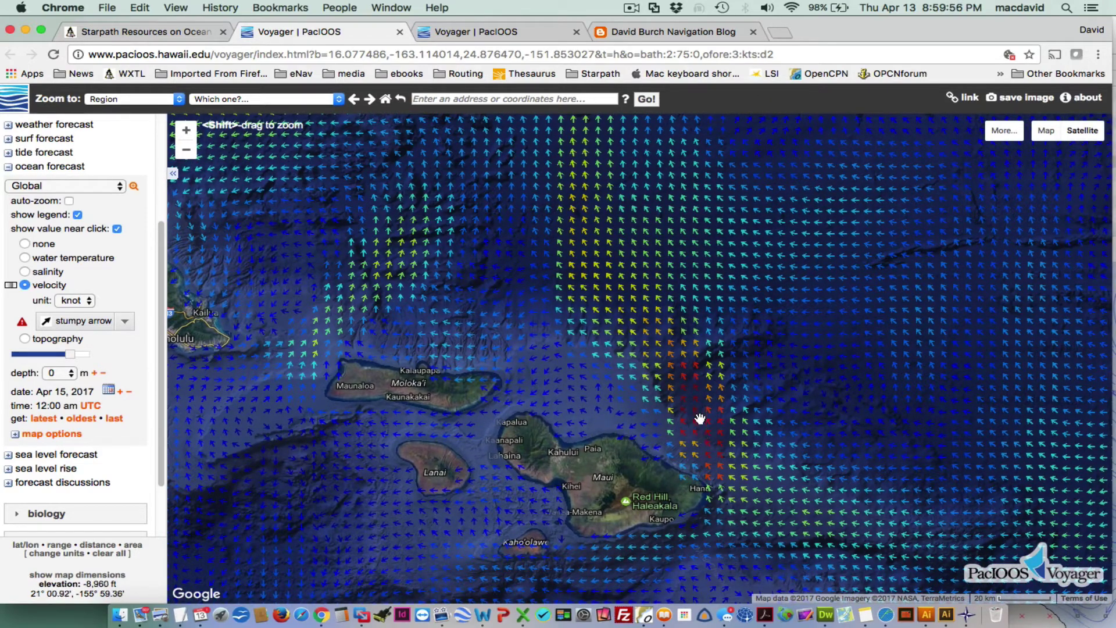
pyautogui.moveTo(687, 427); pyautogui.dragTo(672, 449)
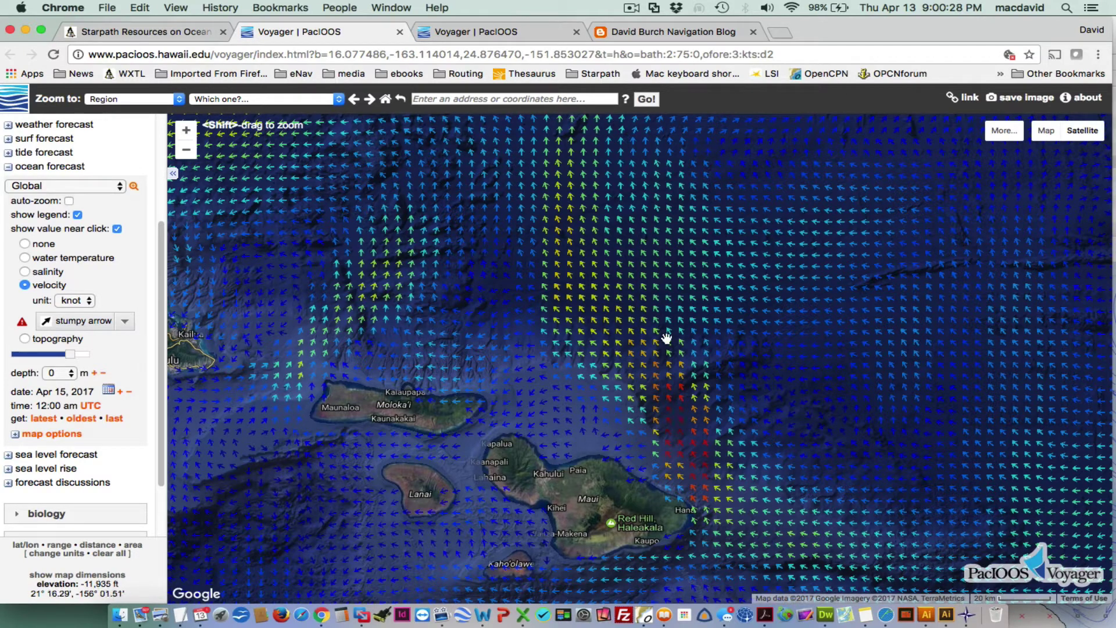
pyautogui.scroll(-5, 676, 405)
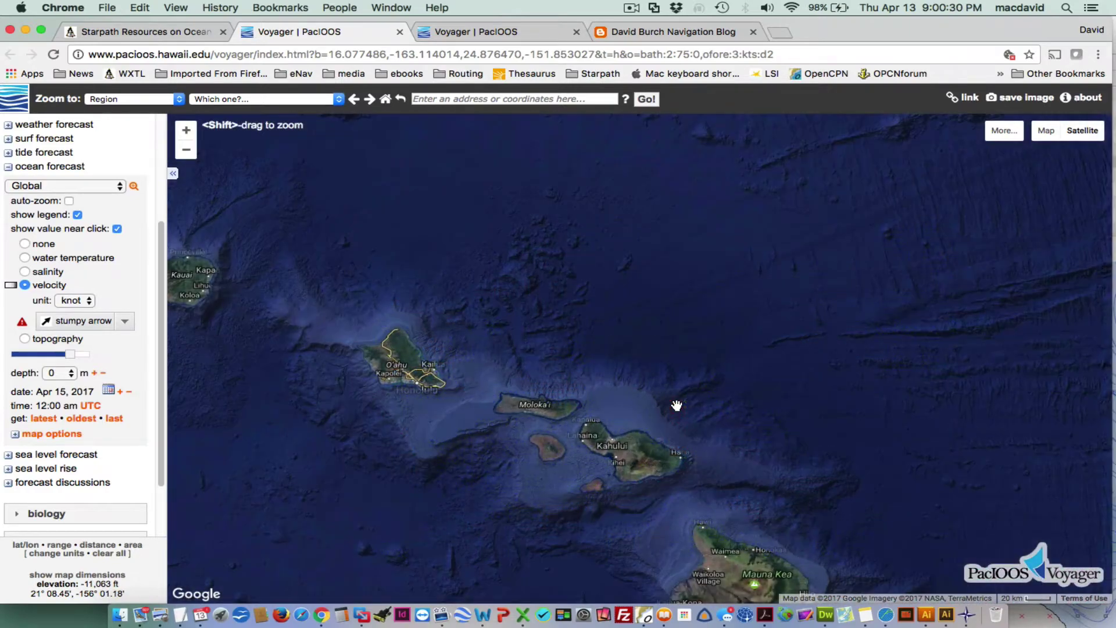
pyautogui.scroll(-2, 681, 403)
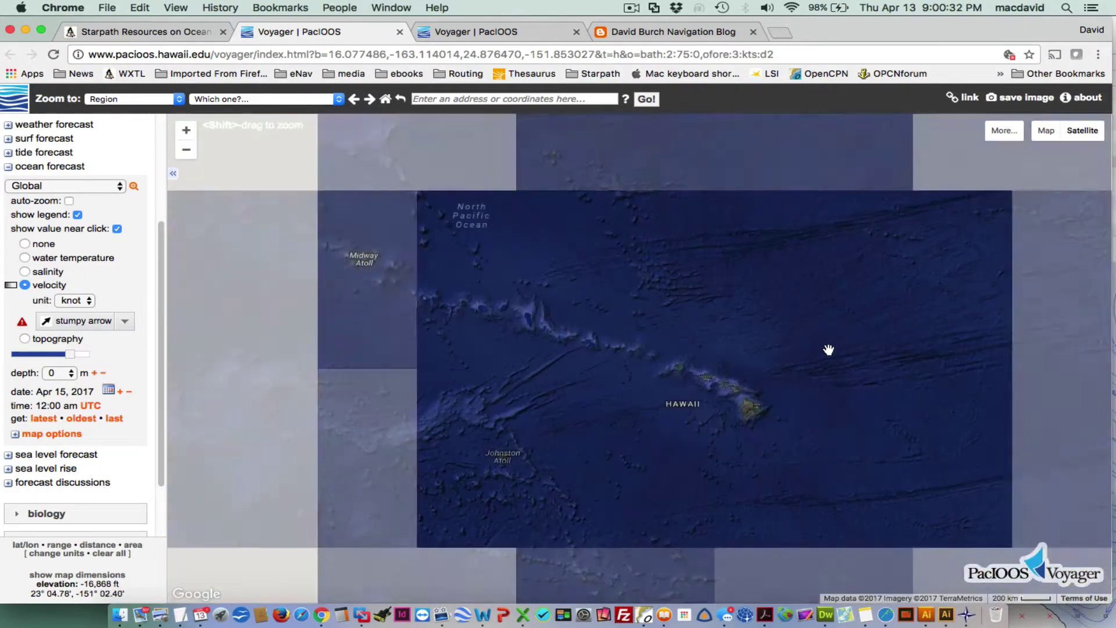
pyautogui.moveTo(830, 349); pyautogui.dragTo(379, 423)
pyautogui.scroll(-2, 600, 402)
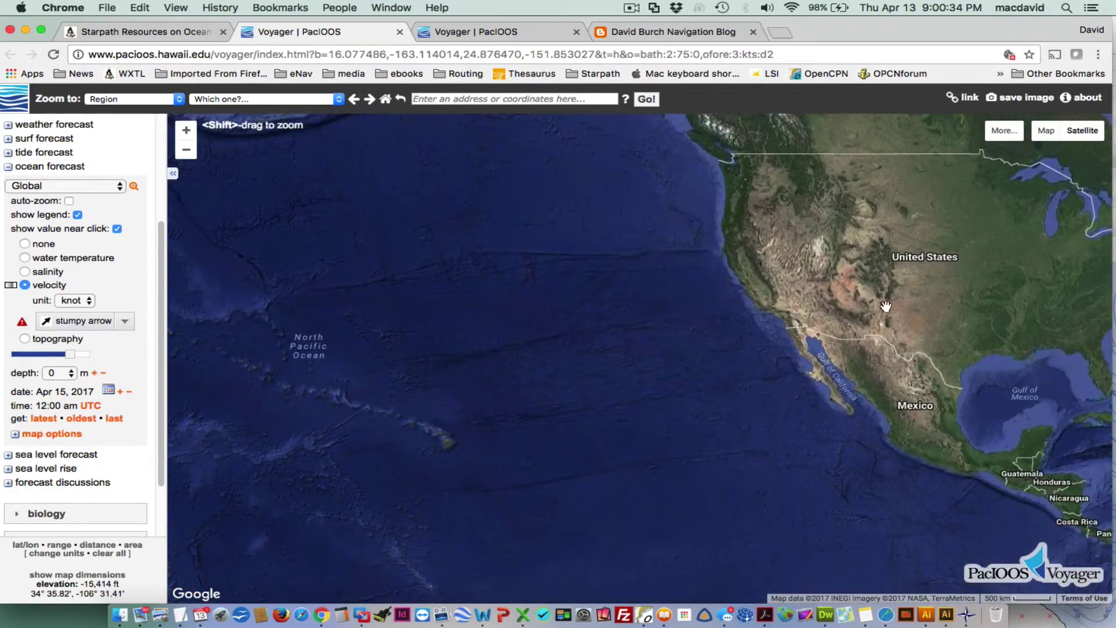
pyautogui.moveTo(886, 306); pyautogui.dragTo(395, 314)
pyautogui.moveTo(727, 326); pyautogui.dragTo(407, 343)
pyautogui.moveTo(826, 352); pyautogui.dragTo(400, 366)
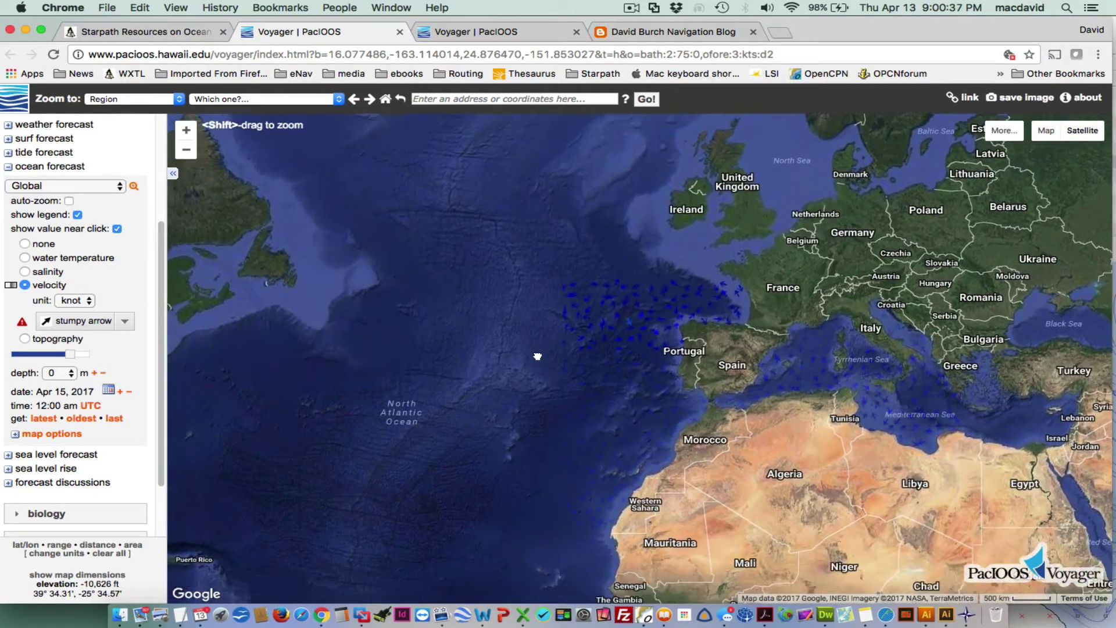
pyautogui.moveTo(538, 356); pyautogui.dragTo(591, 242)
pyautogui.scroll(5, 709, 283)
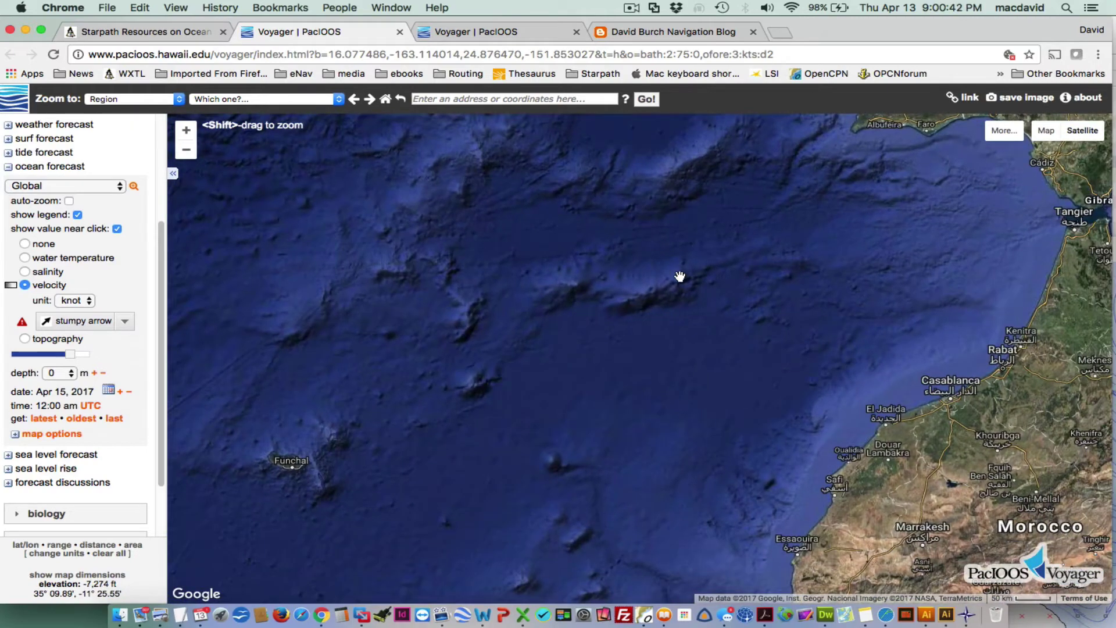
pyautogui.scroll(-3, 679, 274)
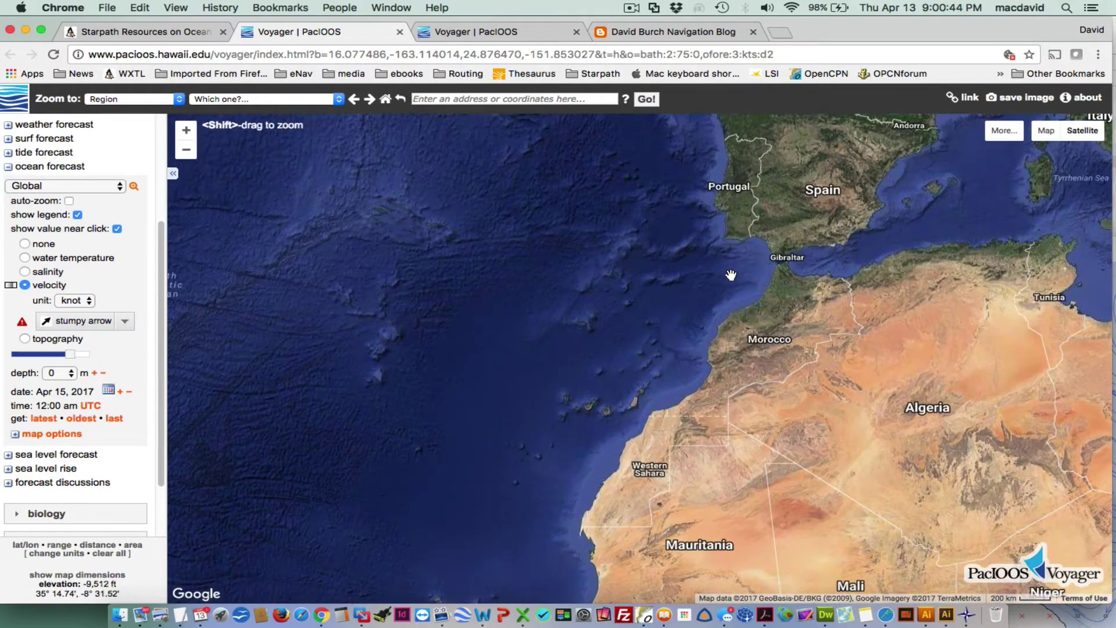
pyautogui.scroll(2, 731, 273)
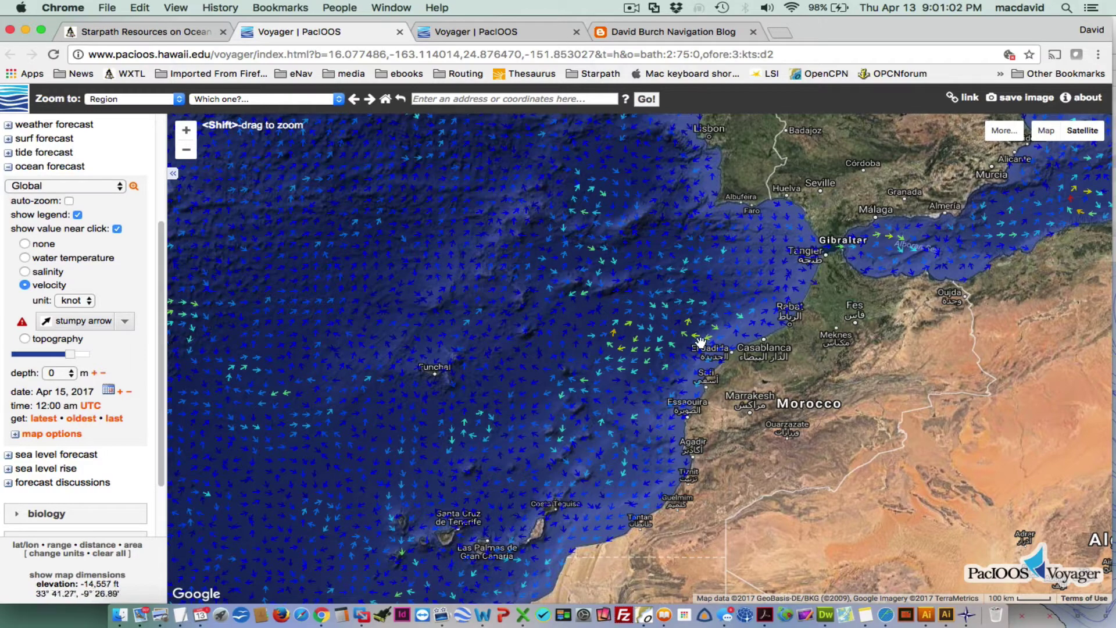
# - Query the HYCOM current at two points on opposite sides of the strong eddy west of Casablanca, and close the readout
pyautogui.doubleClick(681, 296)
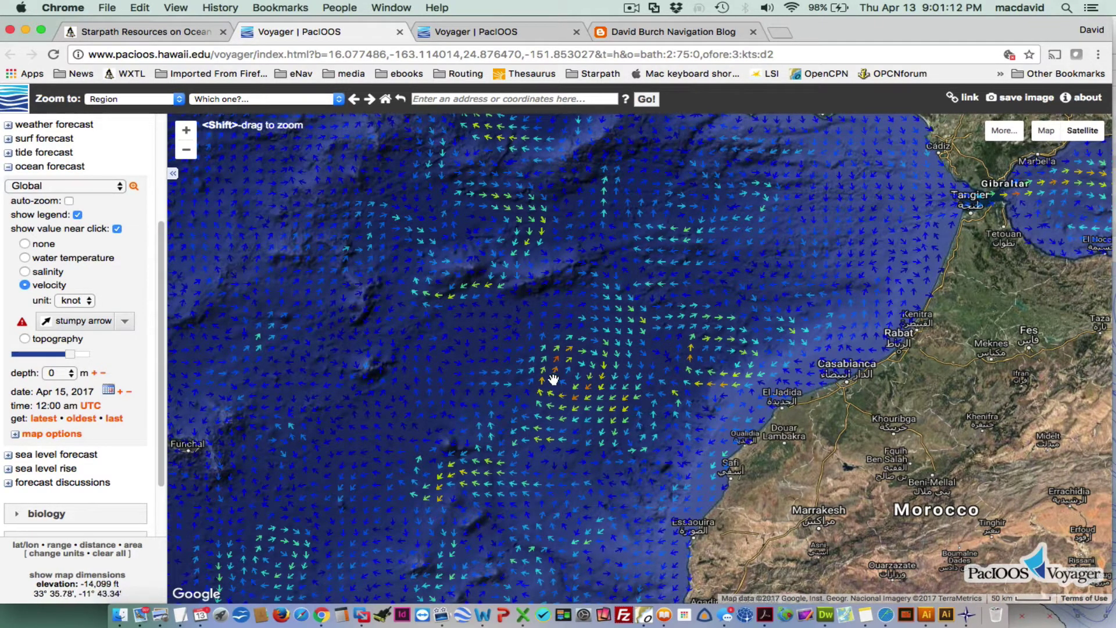
pyautogui.scroll(1, 566, 381)
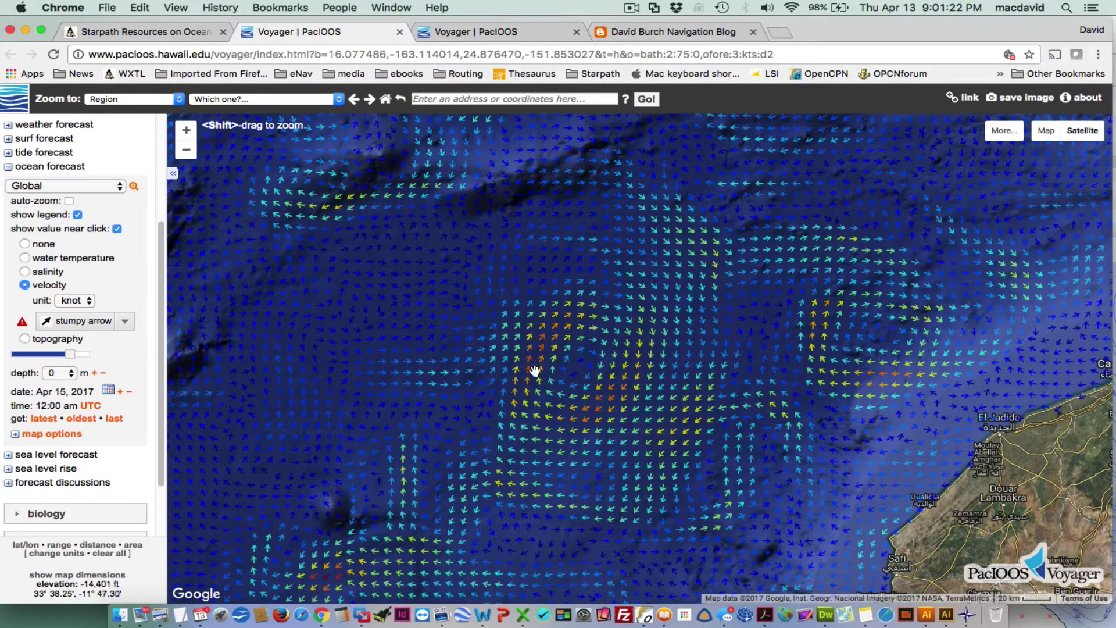
pyautogui.click(543, 336)
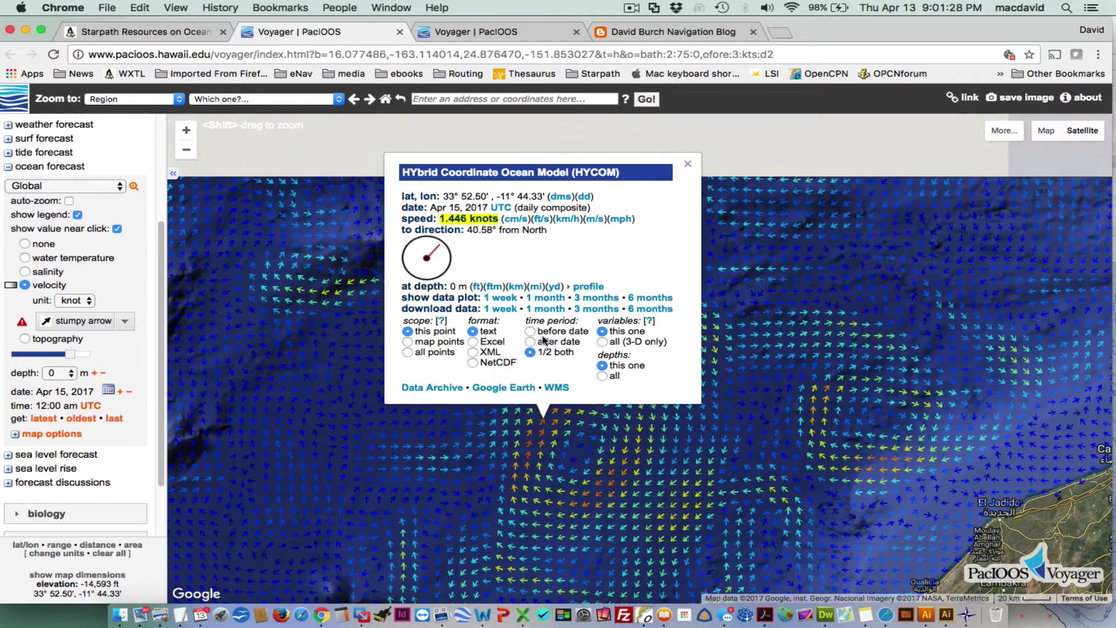
pyautogui.click(618, 476)
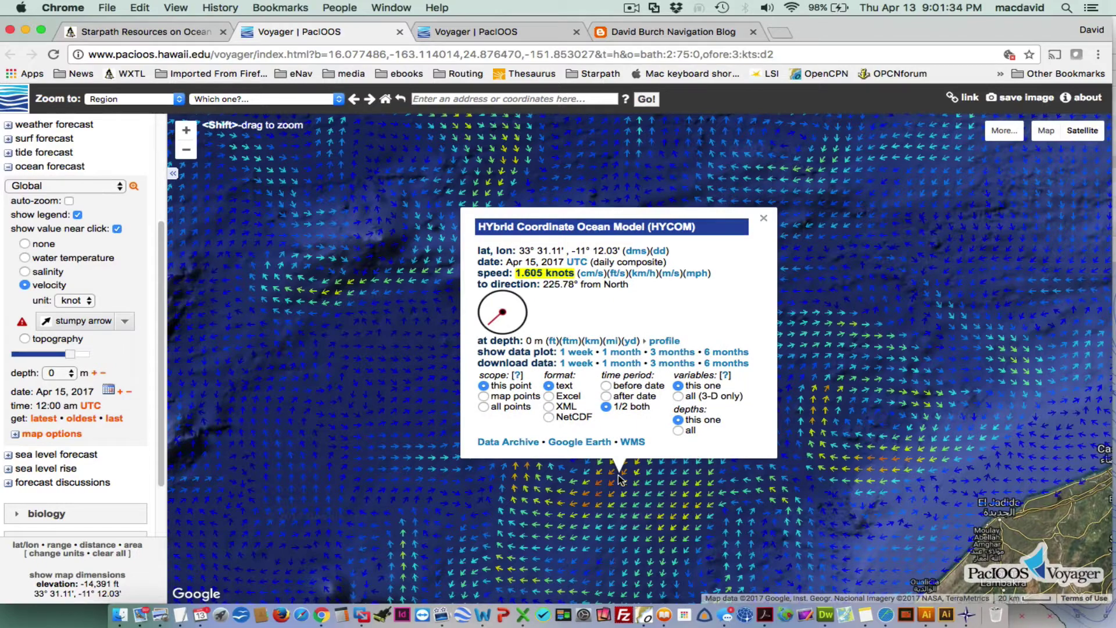
pyautogui.click(764, 221)
pyautogui.scroll(-2, 733, 288)
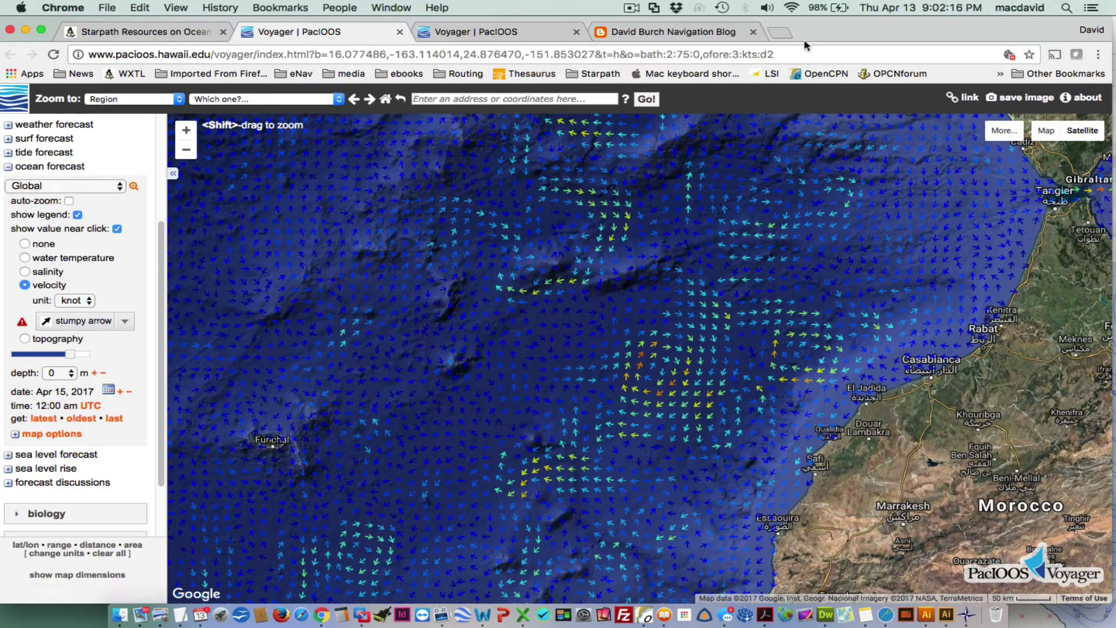
# - Check the sample Saildocs GRIB requests on the open navigation blog, and load starpath.com in a new browser tab
pyautogui.moveTo(835, 26); pyautogui.dragTo(841, 28)
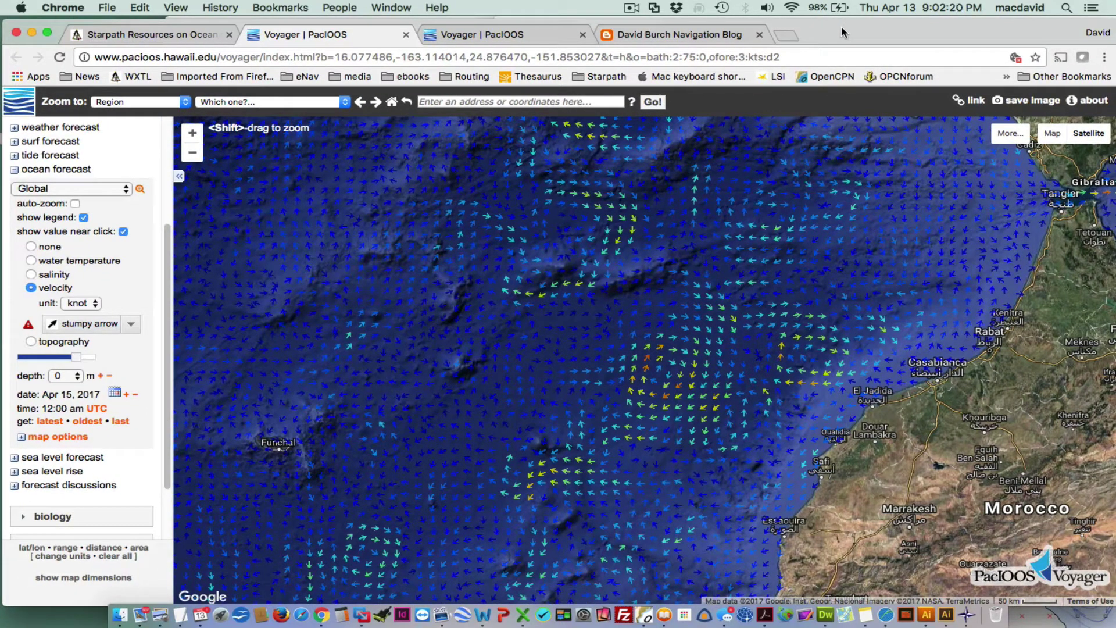
pyautogui.click(677, 38)
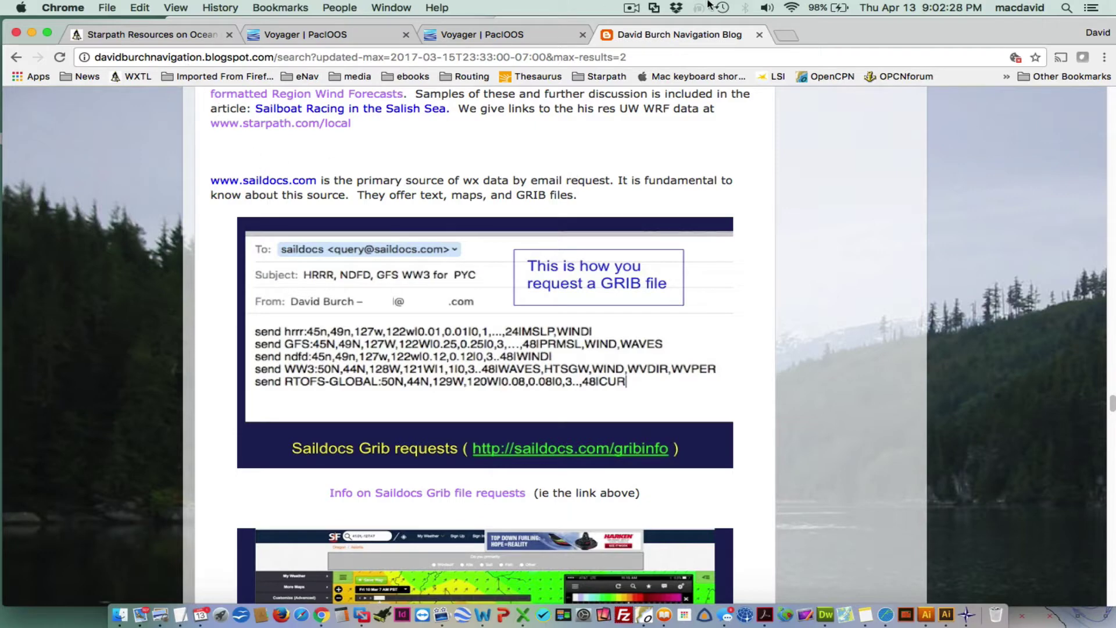
pyautogui.click(783, 35)
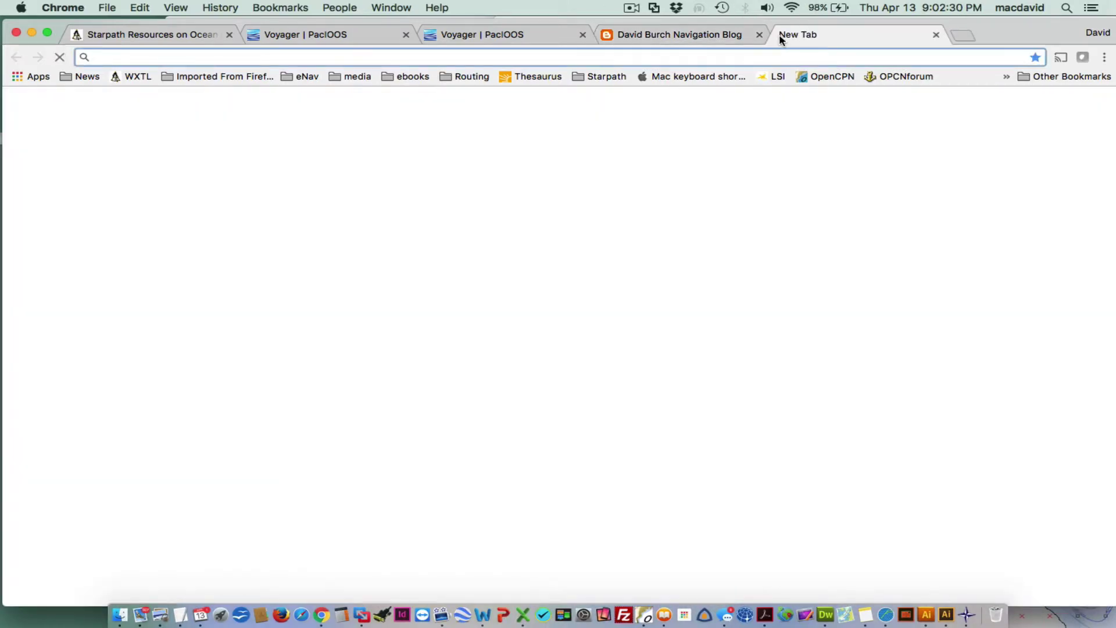
pyautogui.write('starpath.')
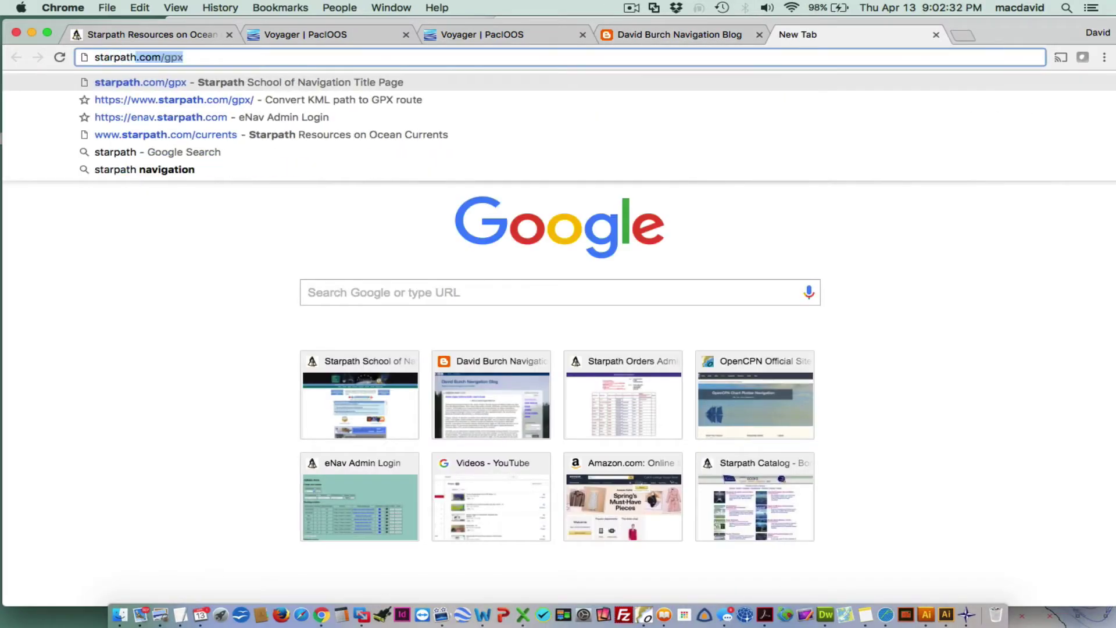
pyautogui.write('com')
pyautogui.press('Return')
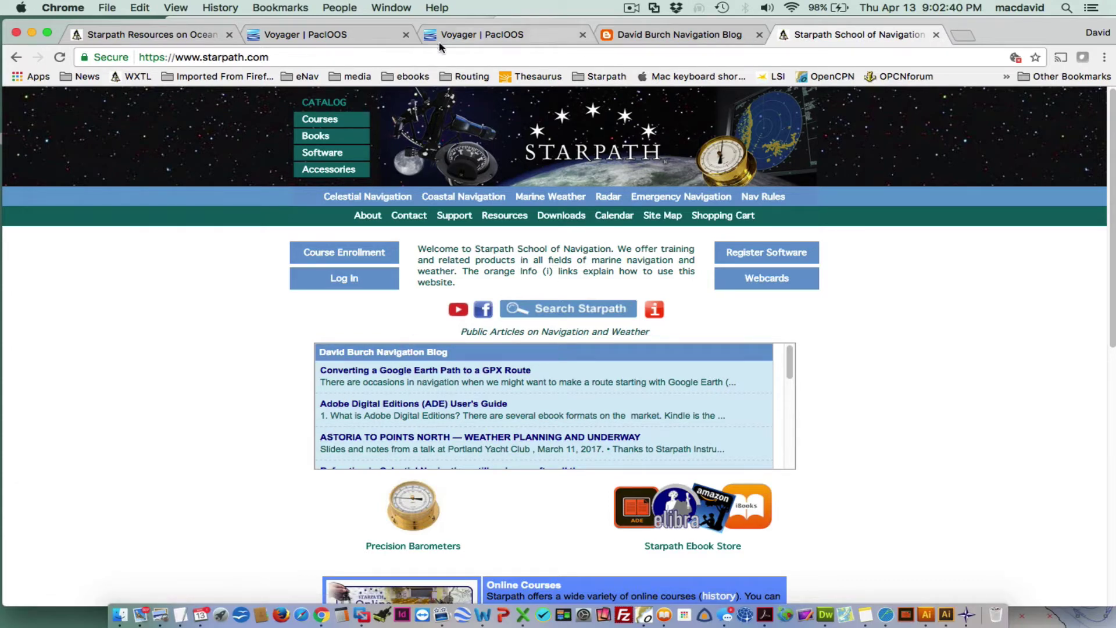
# - Browse the public articles on the Starpath home page and open "ASTORIA TO POINTS NORTH — WEATHER PLANNING AND UNDERWAY"
pyautogui.scroll(-3, 549, 418)
pyautogui.scroll(2, 552, 420)
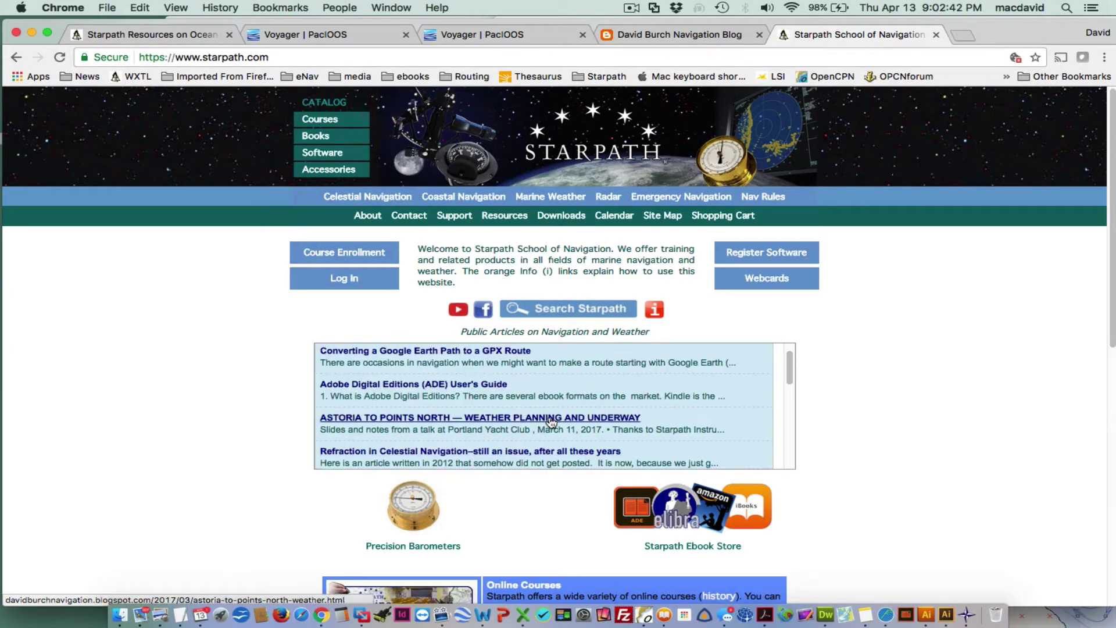
pyautogui.scroll(2, 550, 419)
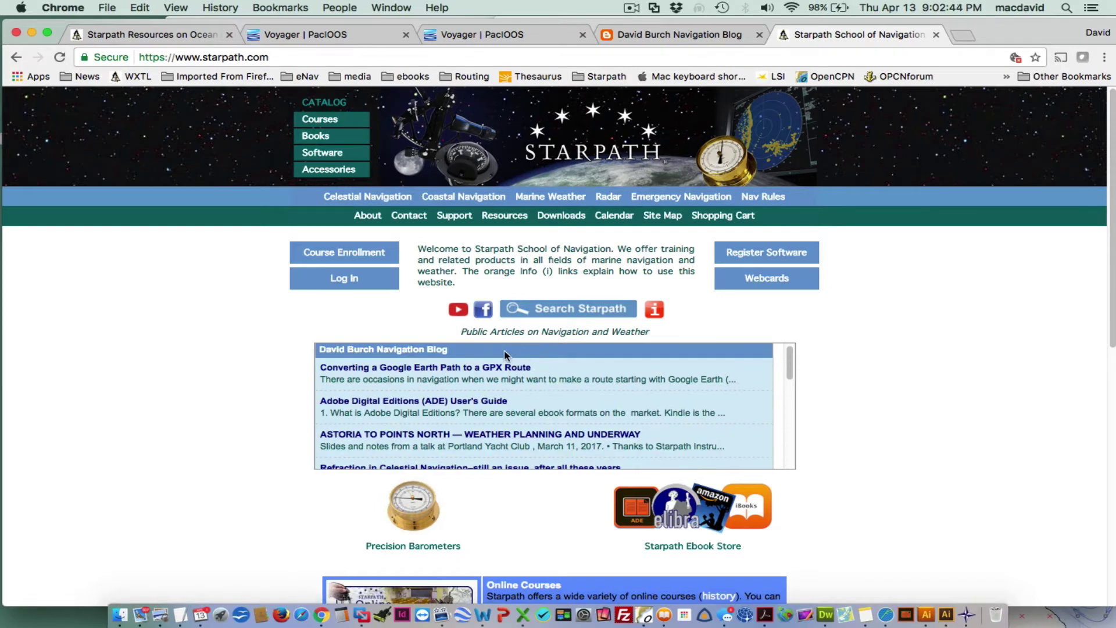
pyautogui.scroll(-3, 575, 399)
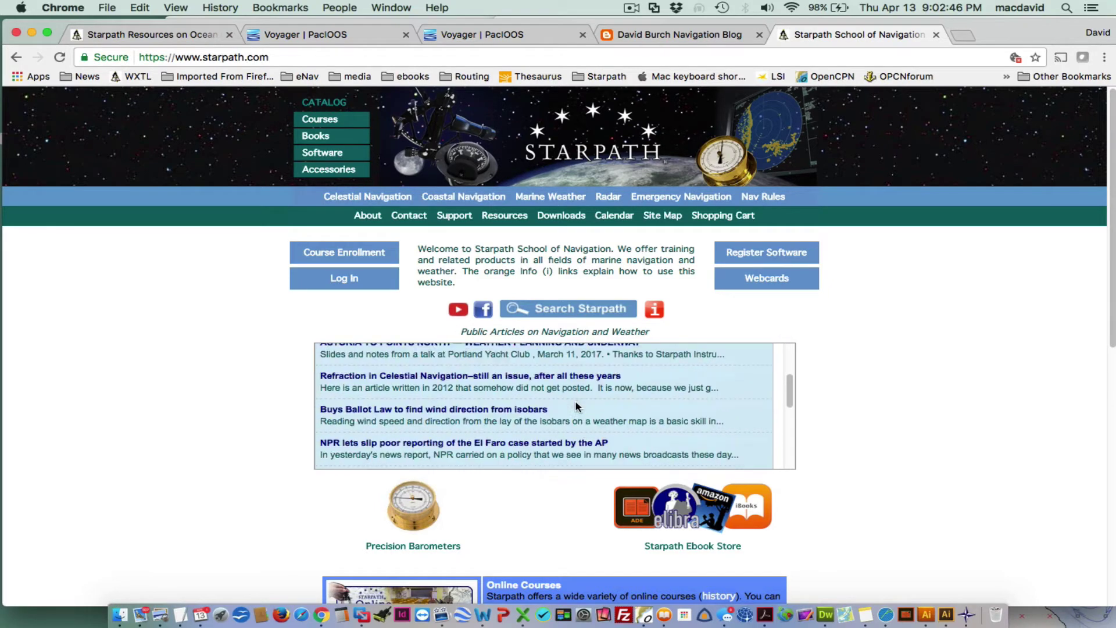
pyautogui.scroll(3, 573, 398)
pyautogui.scroll(1, 573, 401)
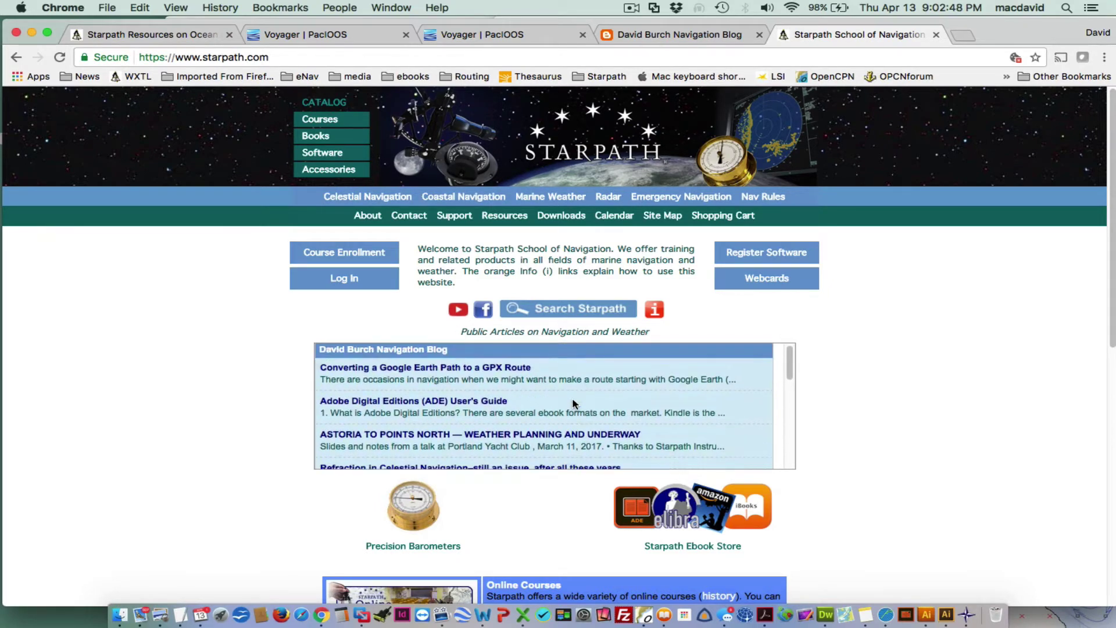
pyautogui.scroll(-5, 573, 401)
pyautogui.scroll(5, 573, 404)
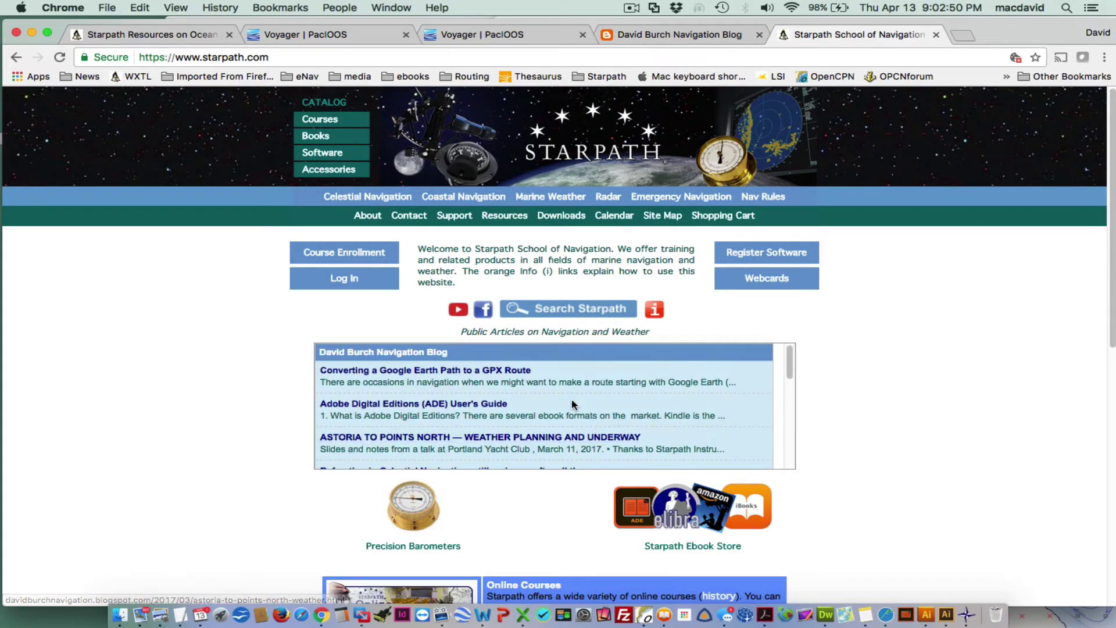
pyautogui.scroll(-2, 573, 404)
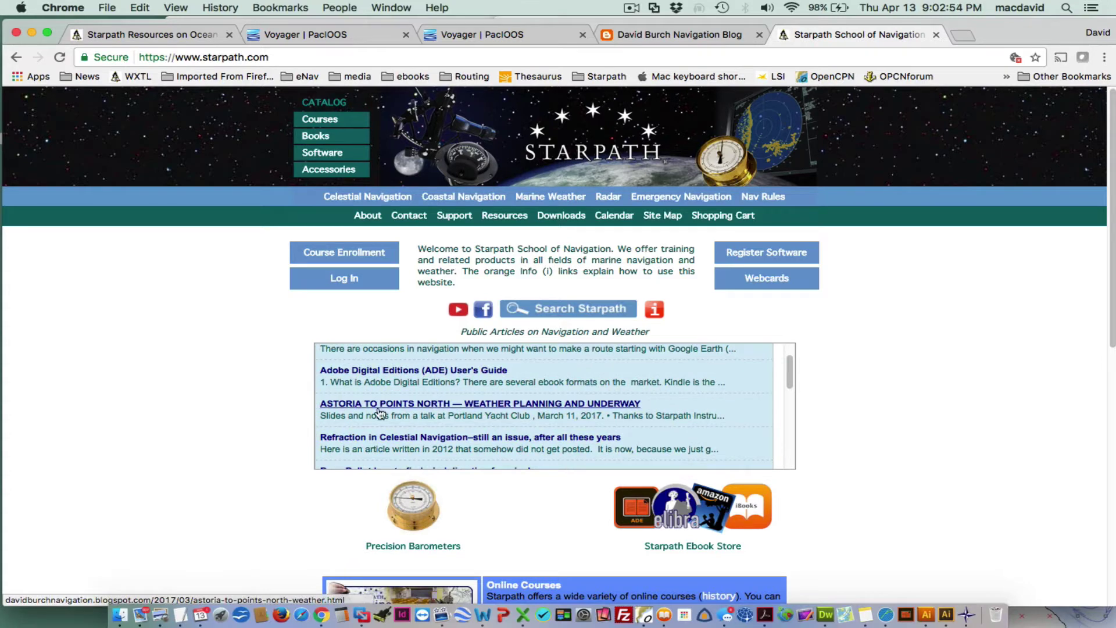
pyautogui.click(356, 405)
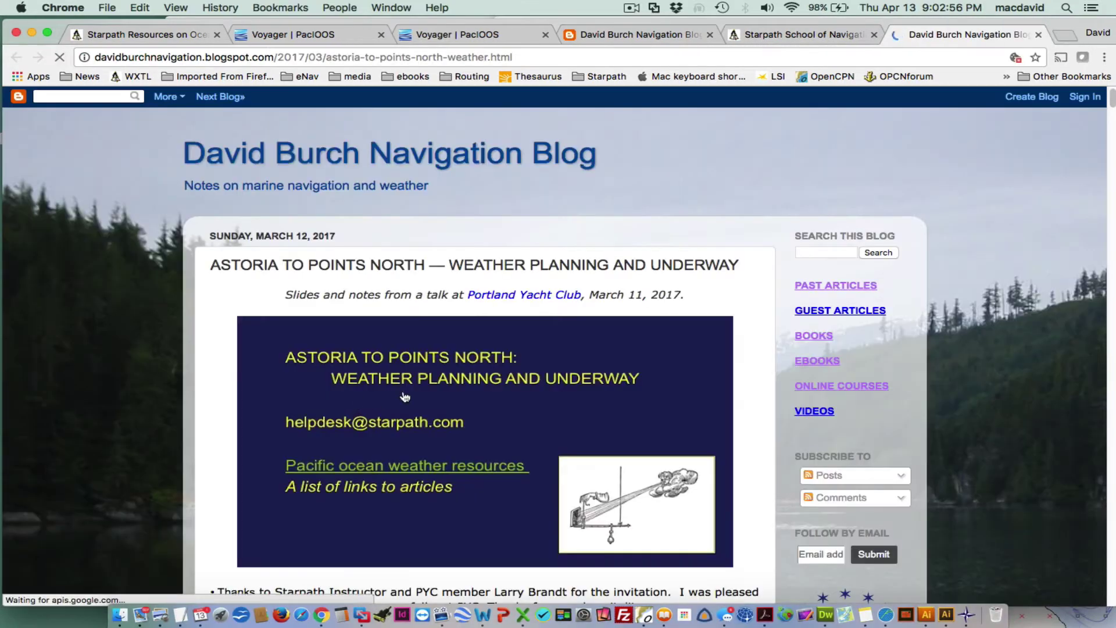
# - Skim the Astoria article down to the Pacific Briefing maps, and return to the earlier blog page with the sample Saildocs GRIB requests
pyautogui.scroll(-3, 454, 394)
pyautogui.scroll(-10, 454, 394)
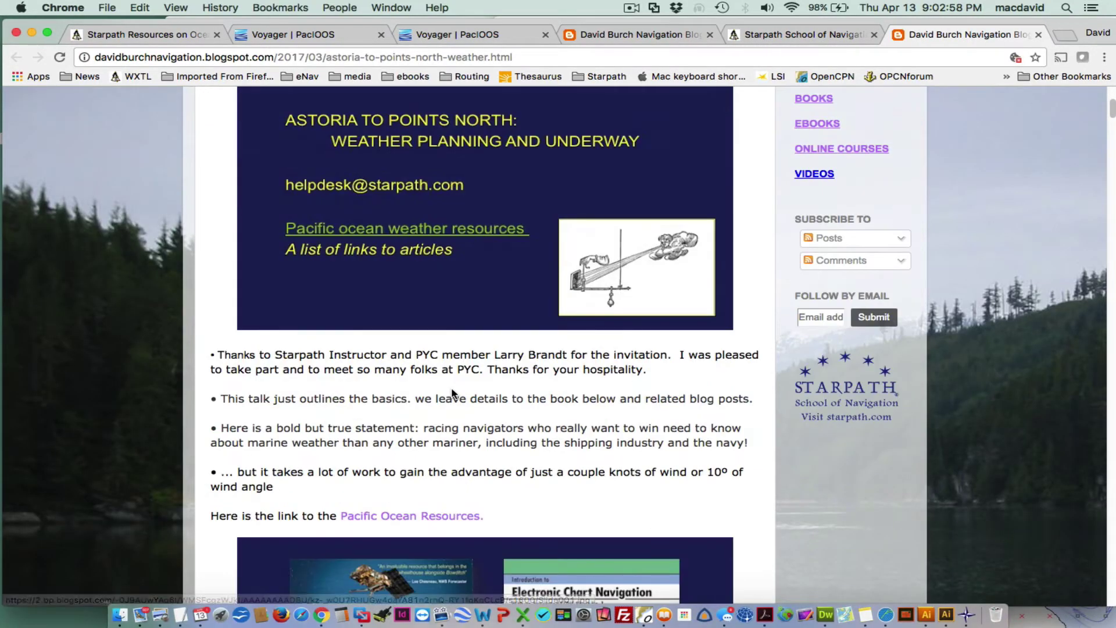
pyautogui.scroll(-3, 454, 394)
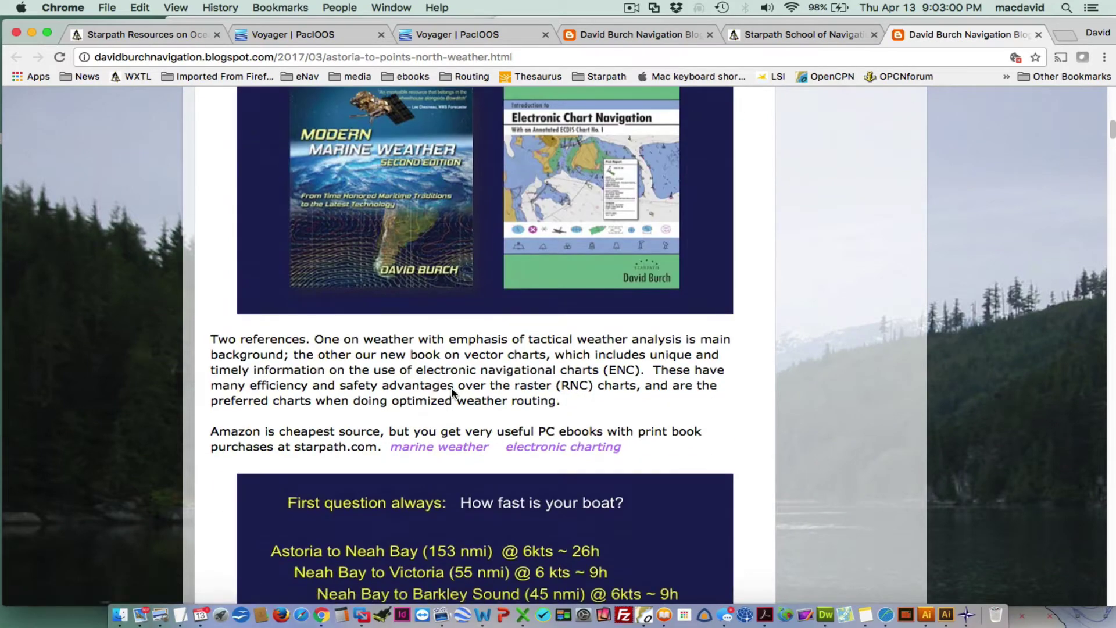
pyautogui.scroll(-4, 454, 393)
pyautogui.scroll(-2, 454, 394)
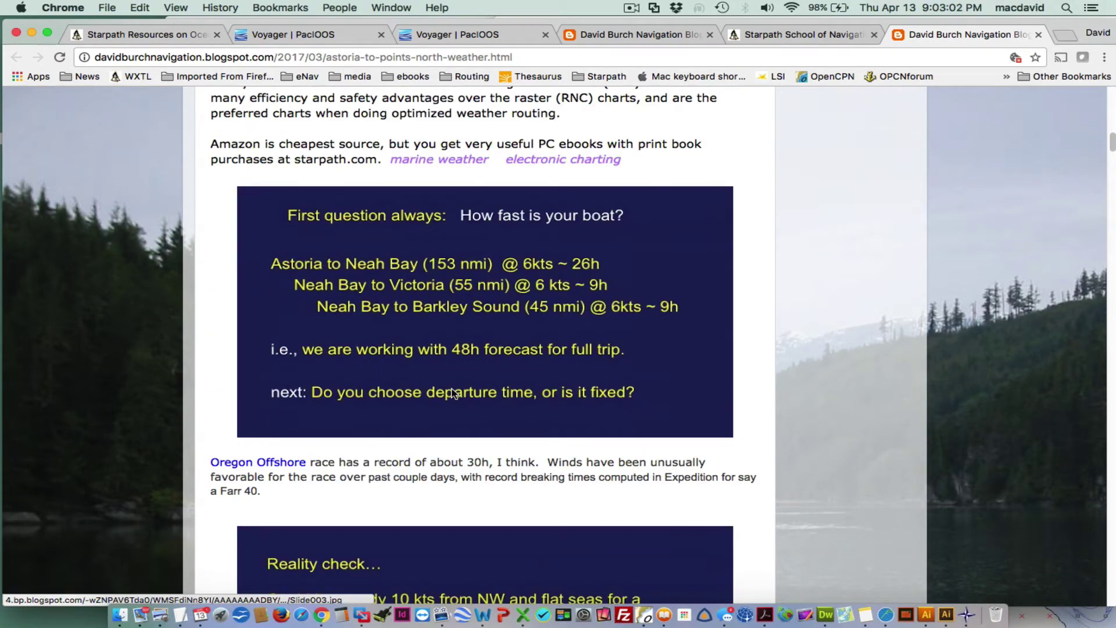
pyautogui.scroll(-20, 452, 393)
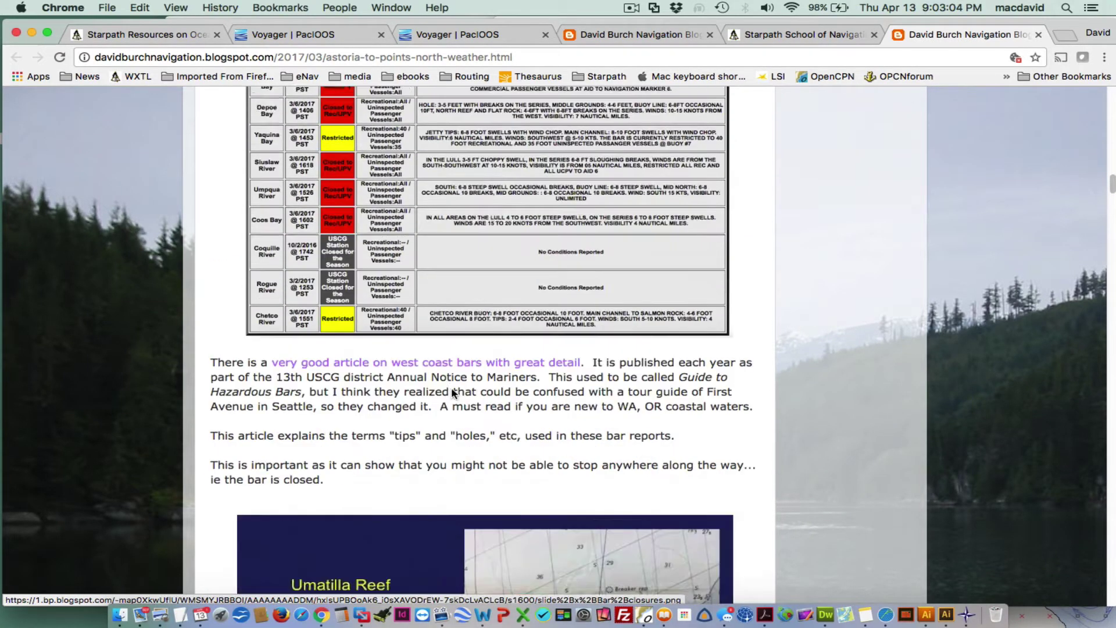
pyautogui.scroll(-6, 452, 393)
pyautogui.scroll(-9, 452, 393)
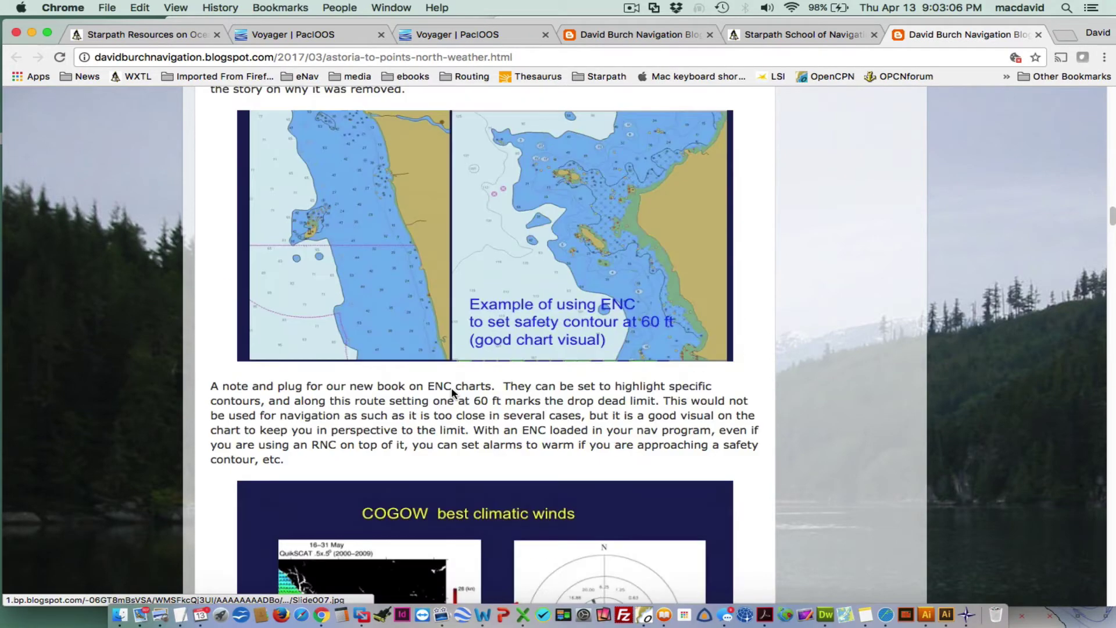
pyautogui.scroll(-5, 452, 393)
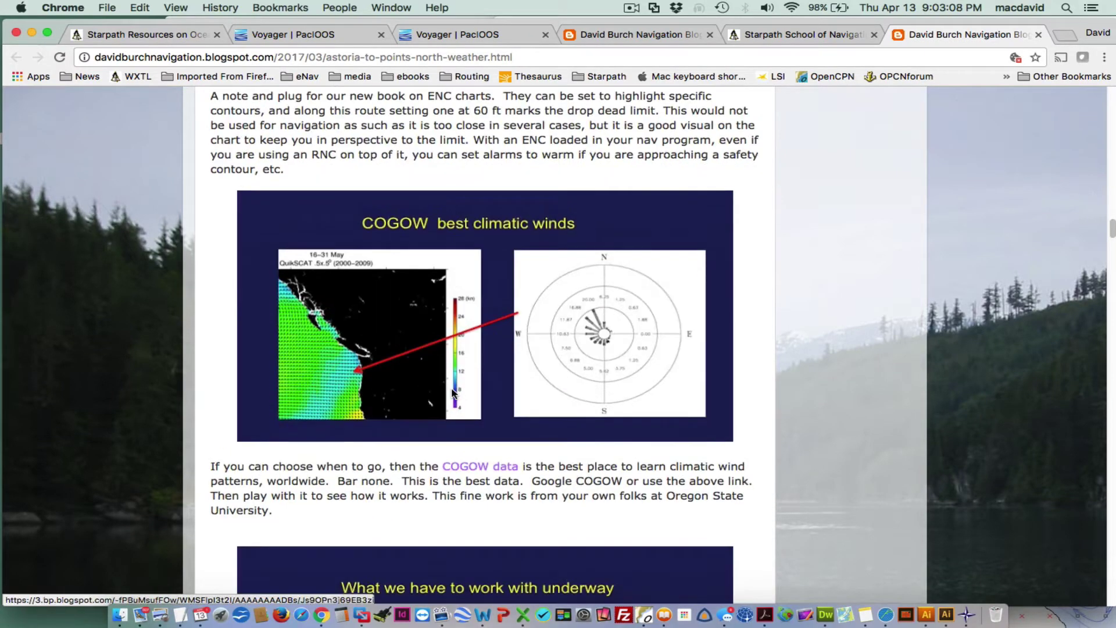
pyautogui.scroll(-5, 452, 393)
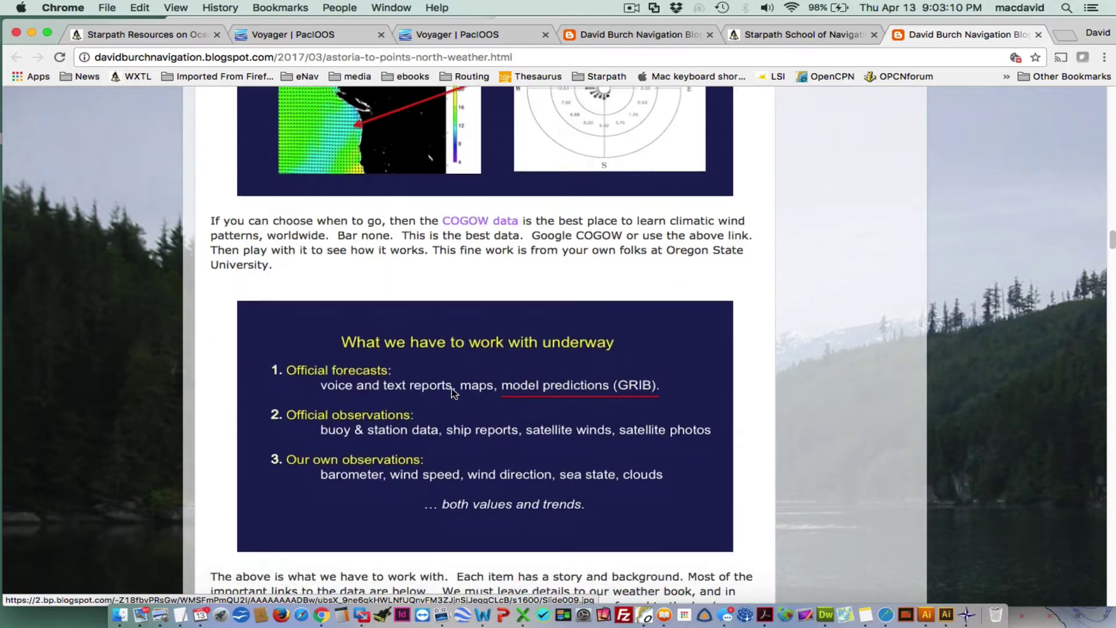
pyautogui.scroll(-16, 452, 393)
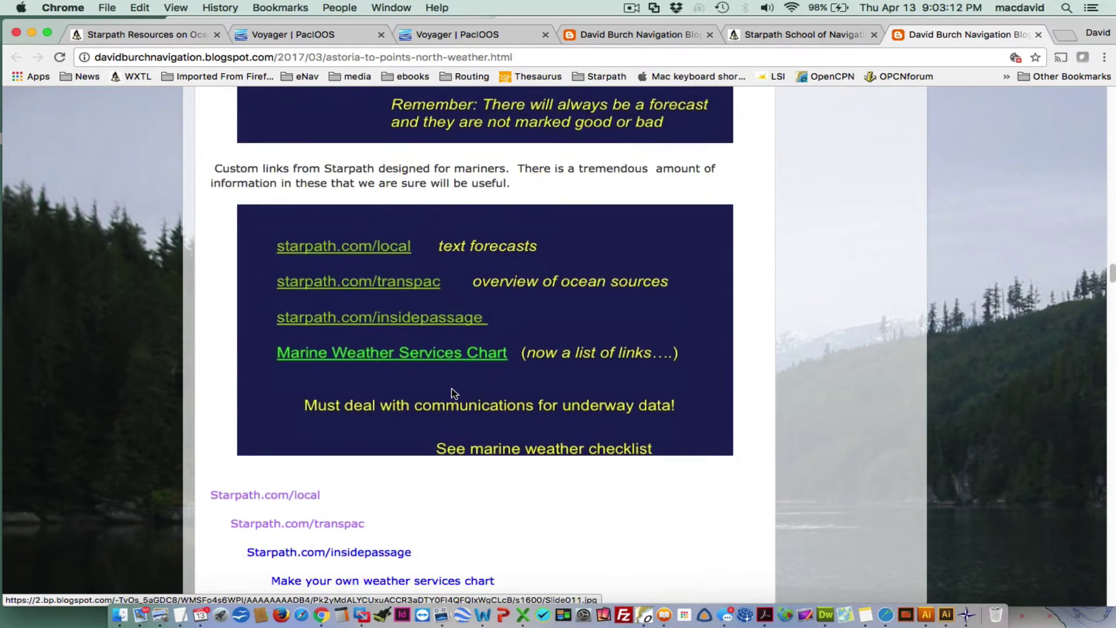
pyautogui.scroll(-5, 454, 394)
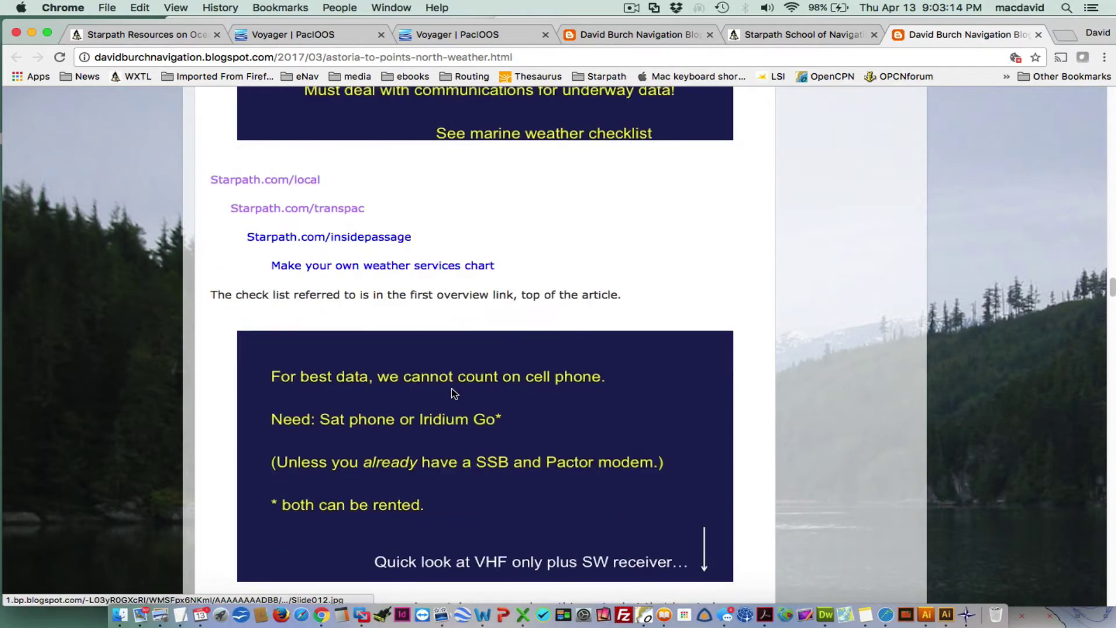
pyautogui.scroll(-16, 454, 393)
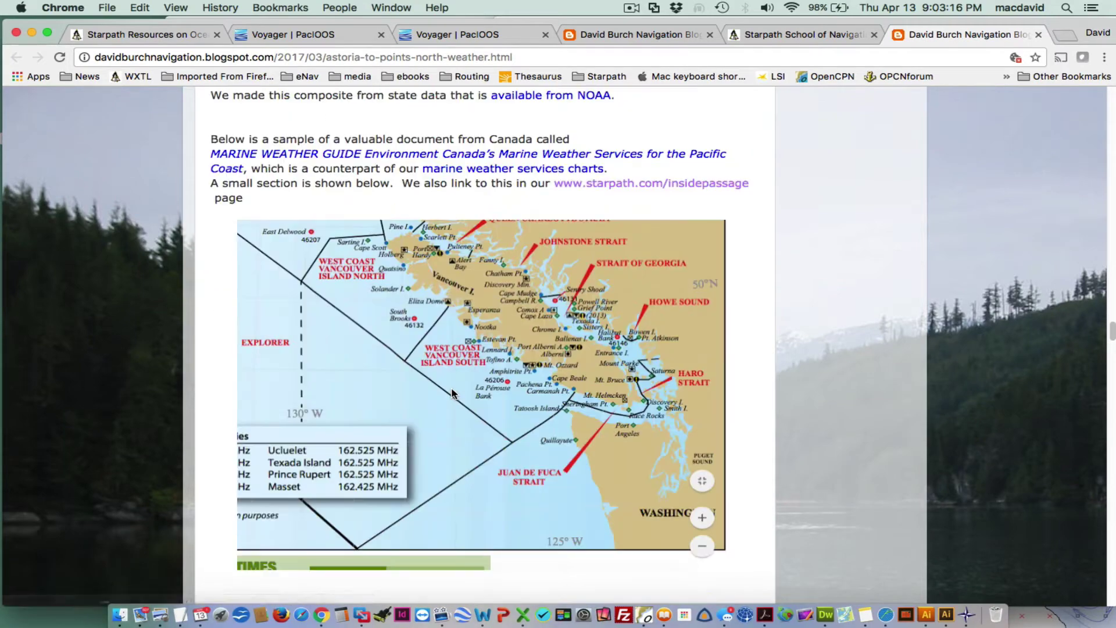
pyautogui.scroll(-6, 452, 393)
pyautogui.scroll(-12, 454, 393)
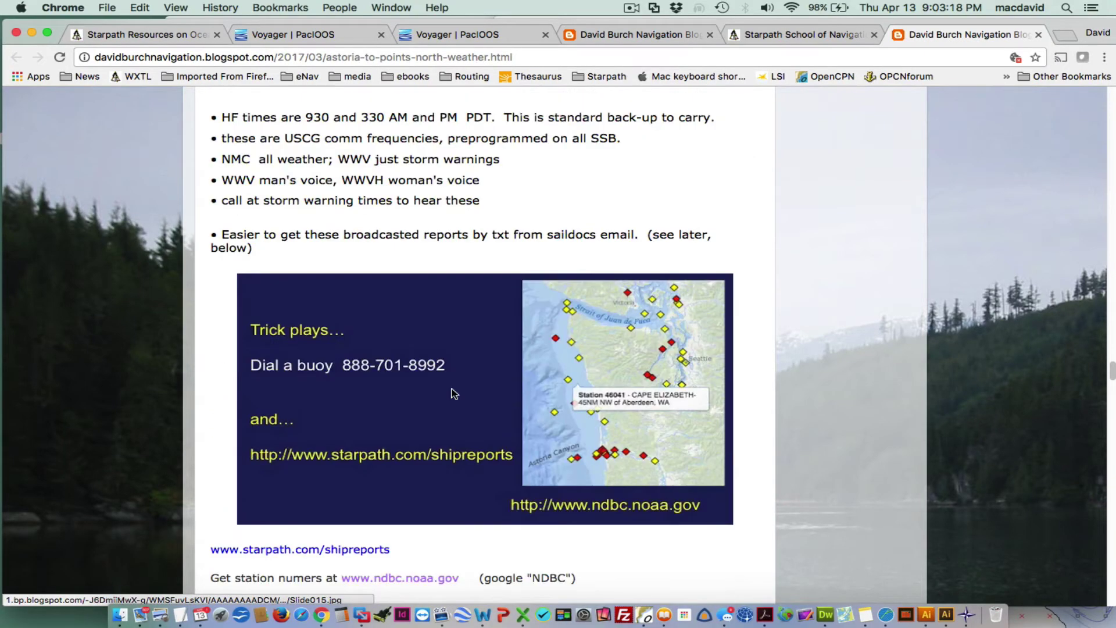
pyautogui.scroll(-5, 452, 393)
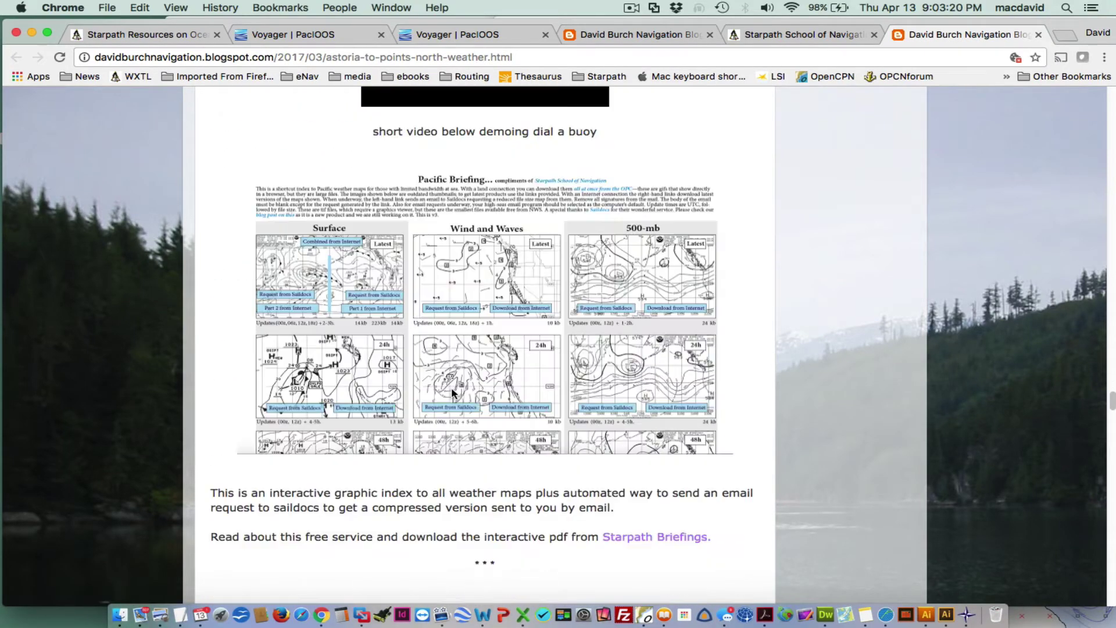
pyautogui.click(652, 37)
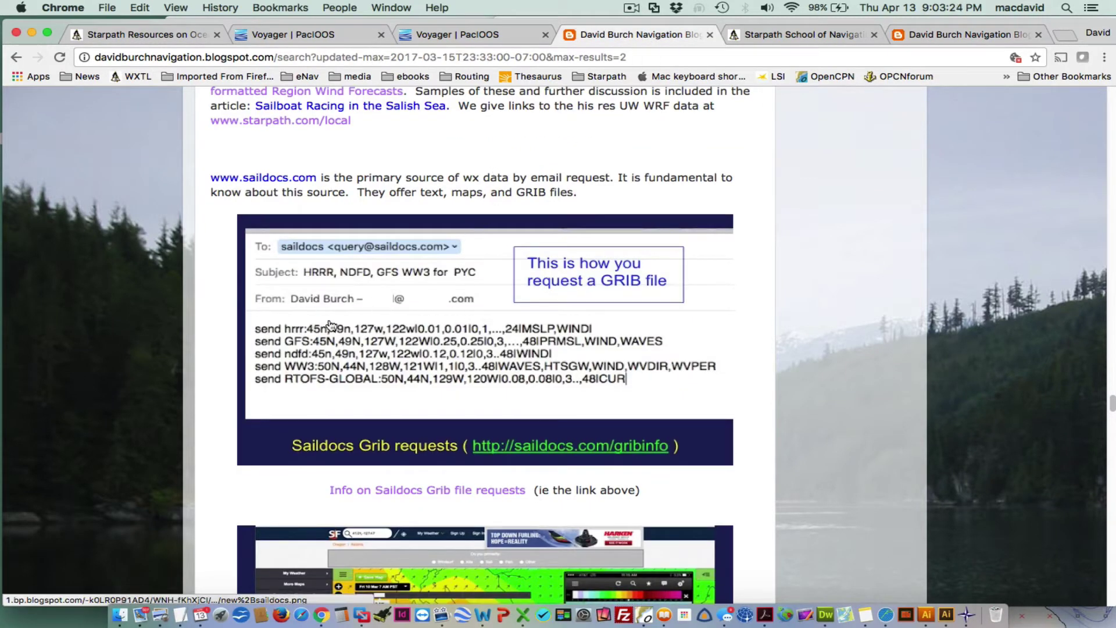
pyautogui.scroll(-1, 360, 327)
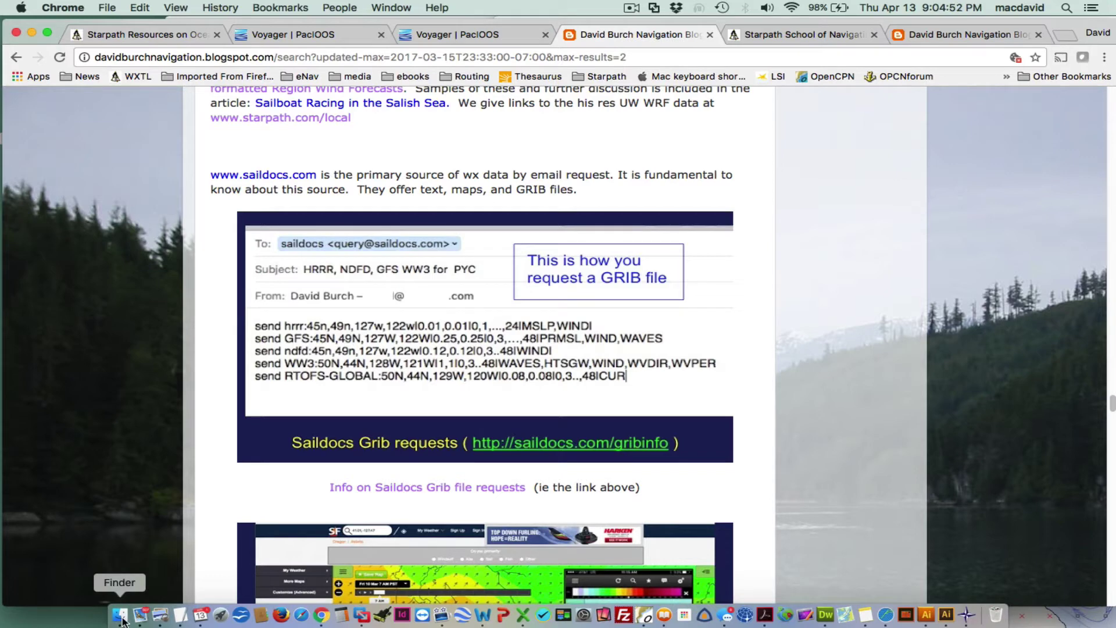
# - Switch to LuckGrib, enlarge its window, and display the currents from HI__sum_hycom.grb around O'ahu, Moloka'i and Maui
pyautogui.click(886, 615)
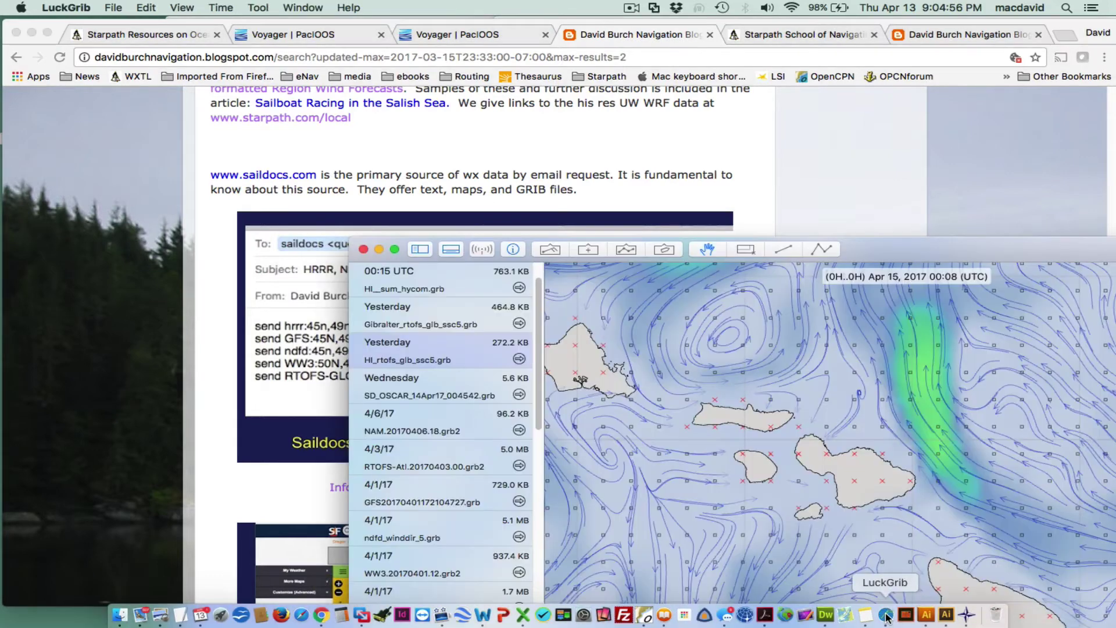
pyautogui.doubleClick(901, 248)
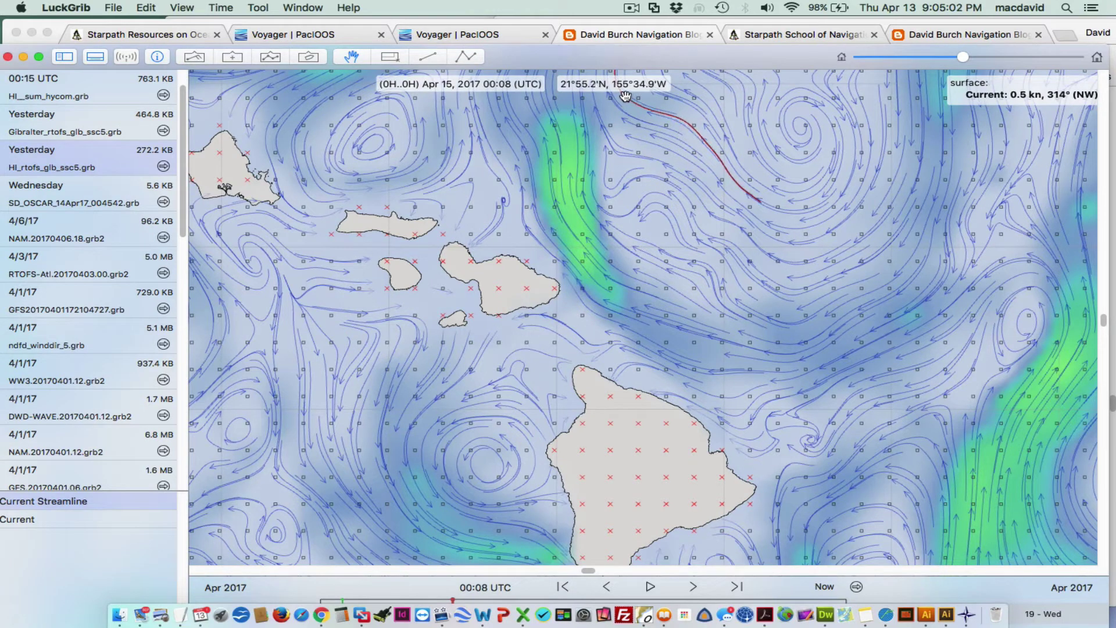
pyautogui.click(60, 93)
pyautogui.moveTo(362, 251); pyautogui.dragTo(435, 327)
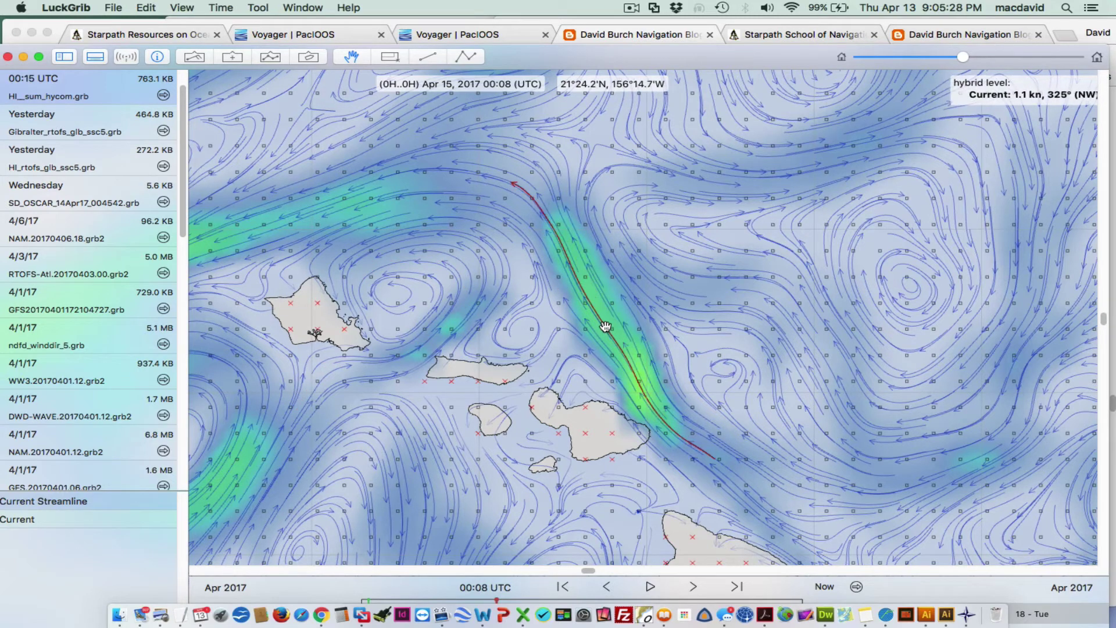
pyautogui.scroll(3, 605, 326)
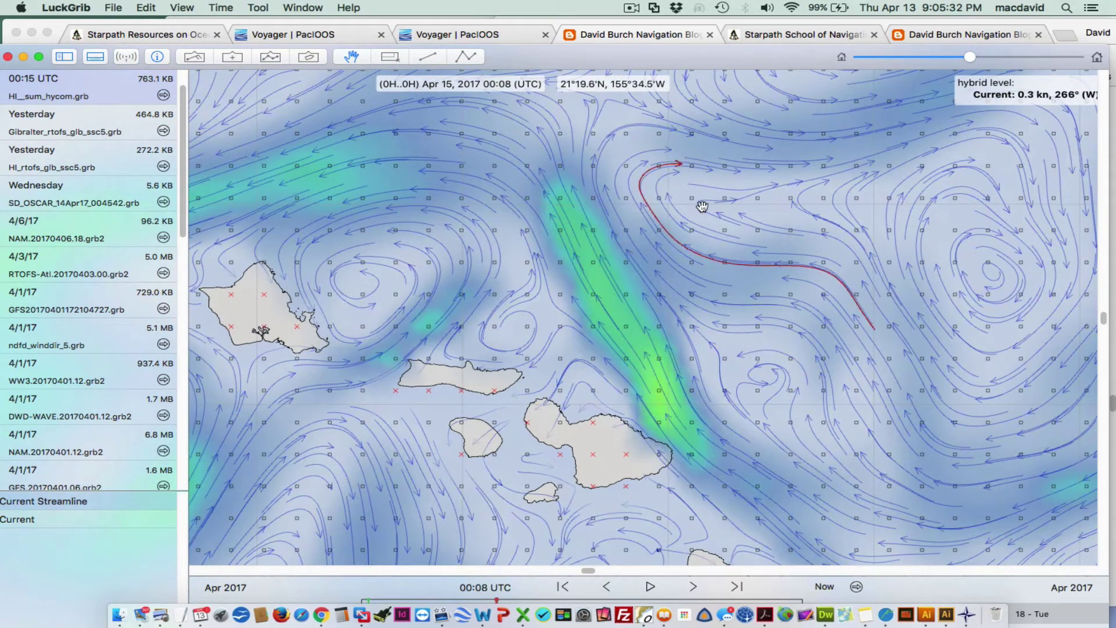
# - Move the window up to expose the full timeline, and set the forecast time to Apr 14, 2017 23:57 UTC
pyautogui.scroll(-1, 663, 180)
pyautogui.moveTo(574, 55); pyautogui.dragTo(578, 27)
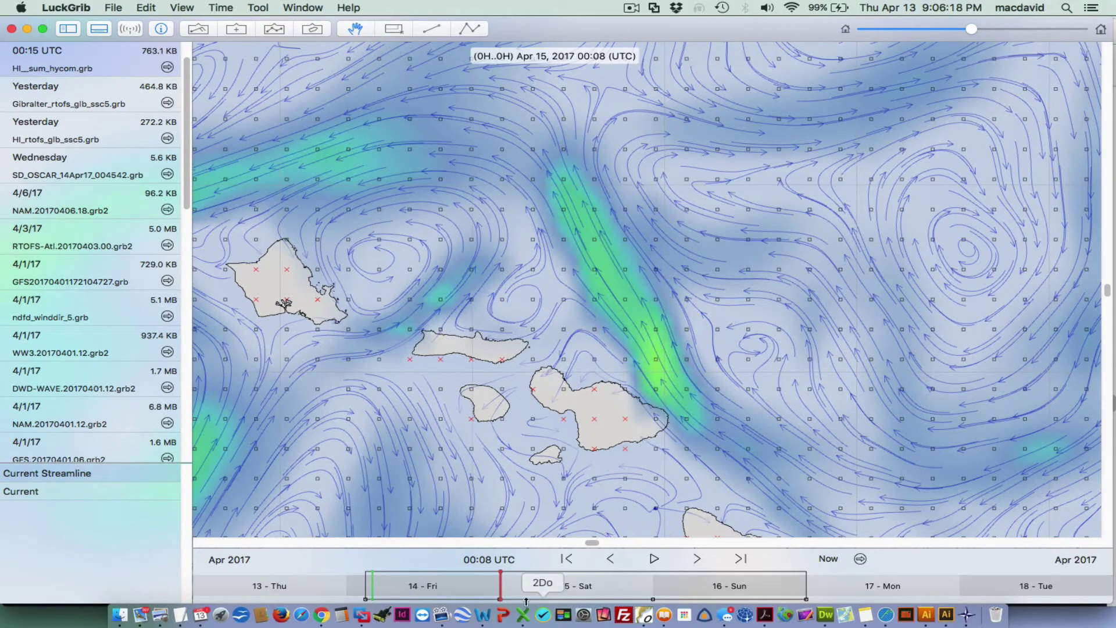
pyautogui.moveTo(501, 587)
pyautogui.mouseDown()
pyautogui.moveTo(889, 591)
pyautogui.moveTo(501, 588)
pyautogui.mouseUp()
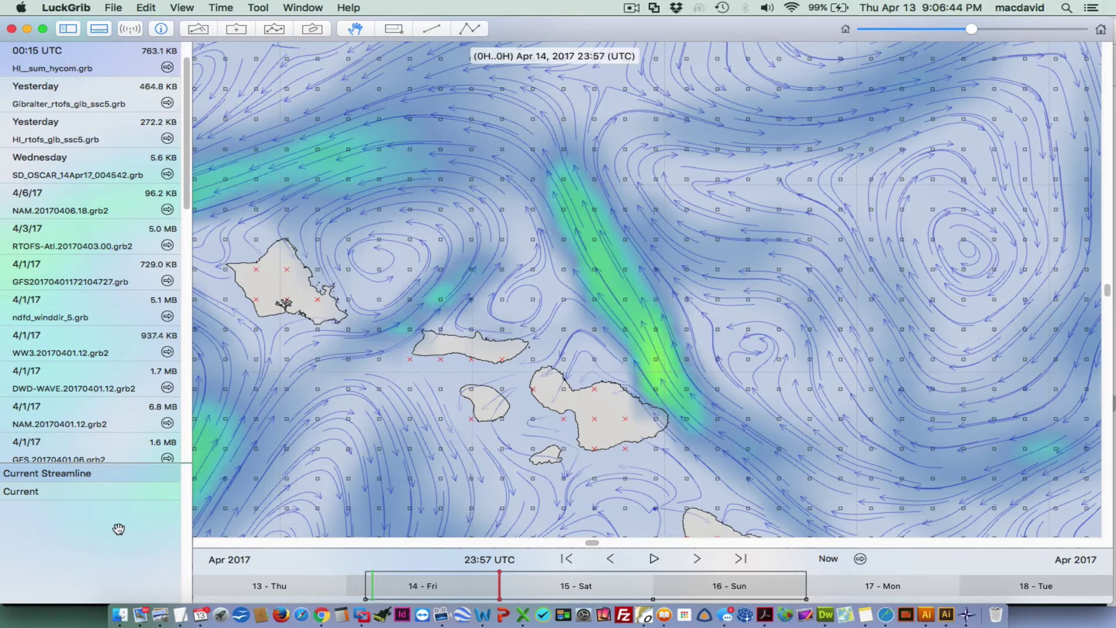
# - Open Gibralter_sum_hycom.grb from its Finder folder in LuckGrib, dismiss the import notice, and inspect the current eddies off Morocco
pyautogui.click(119, 616)
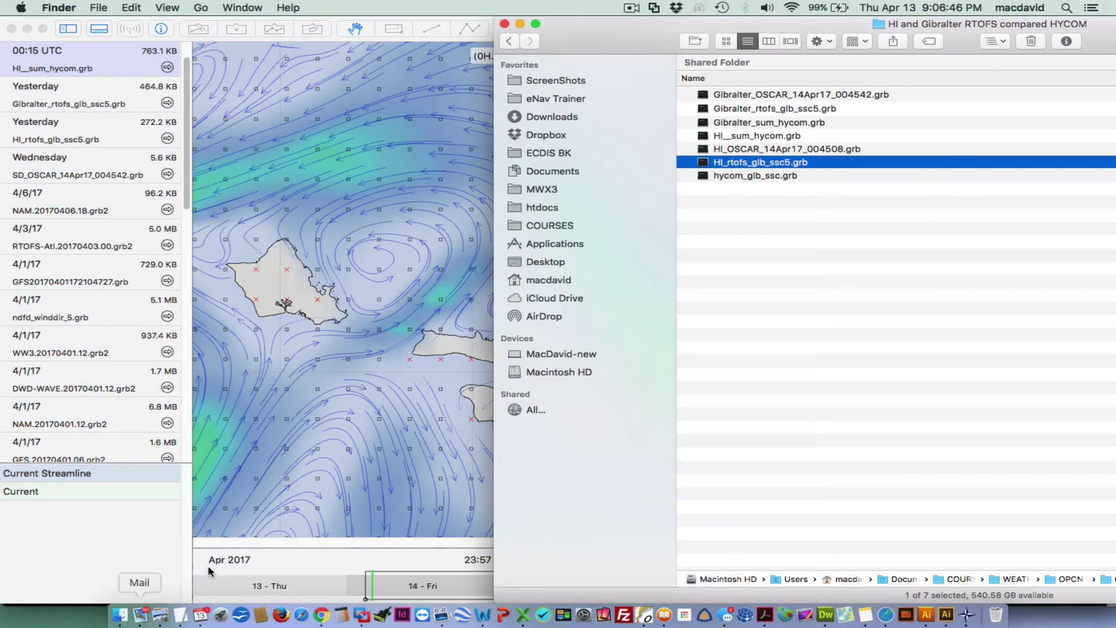
pyautogui.doubleClick(731, 123)
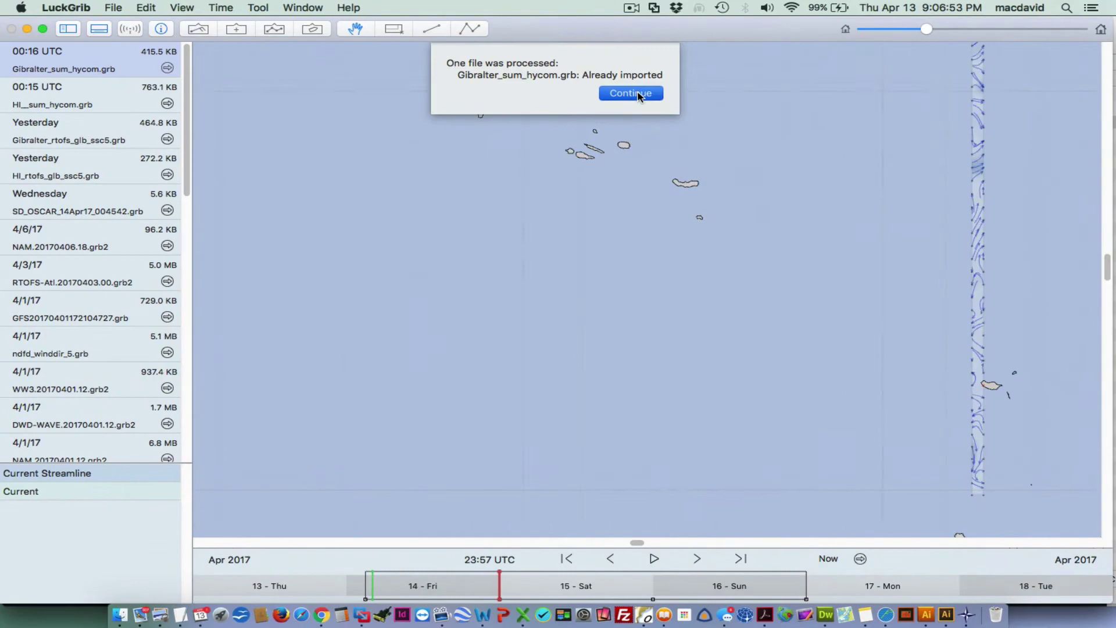
pyautogui.click(630, 94)
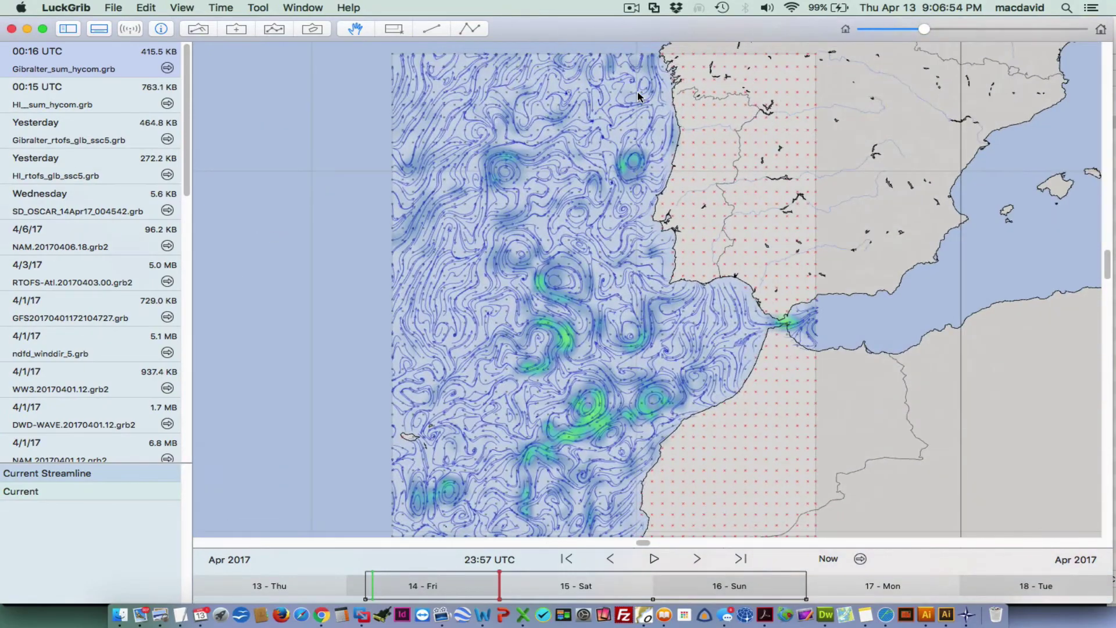
pyautogui.scroll(5, 609, 383)
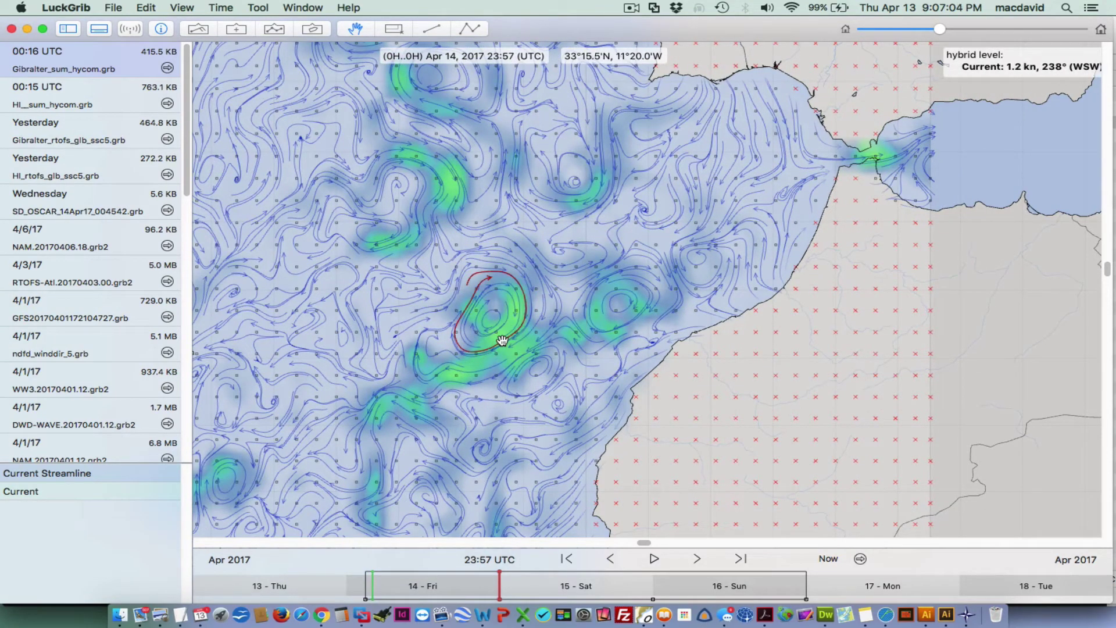
pyautogui.scroll(5, 502, 340)
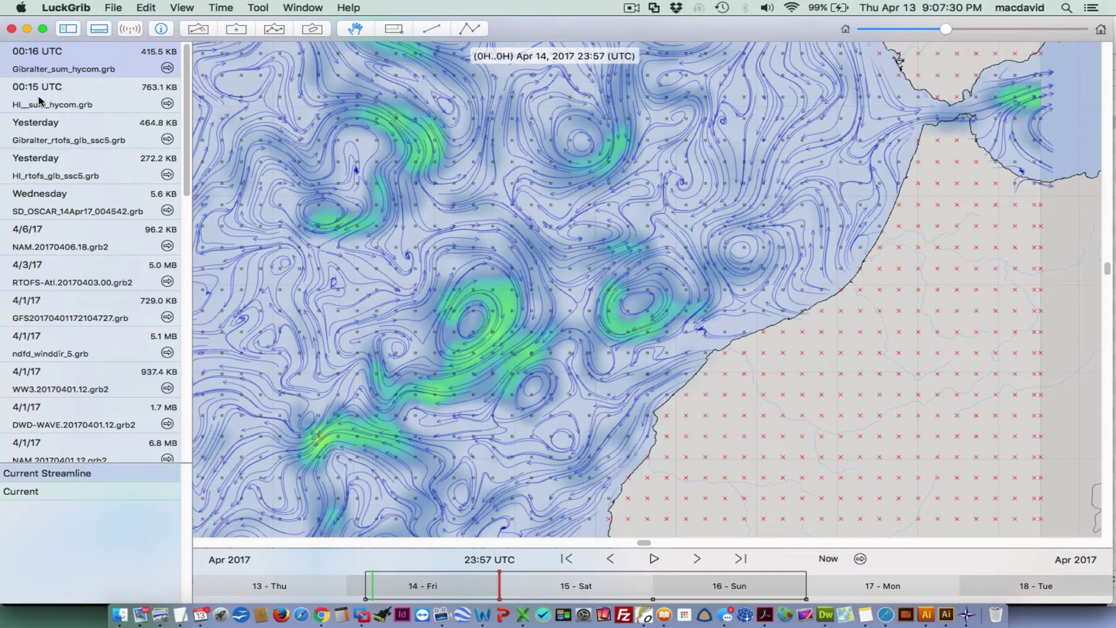
# - Display the HI__sum_hycom.grb currents again and inspect the strong current stream northeast of Maui
pyautogui.click(60, 106)
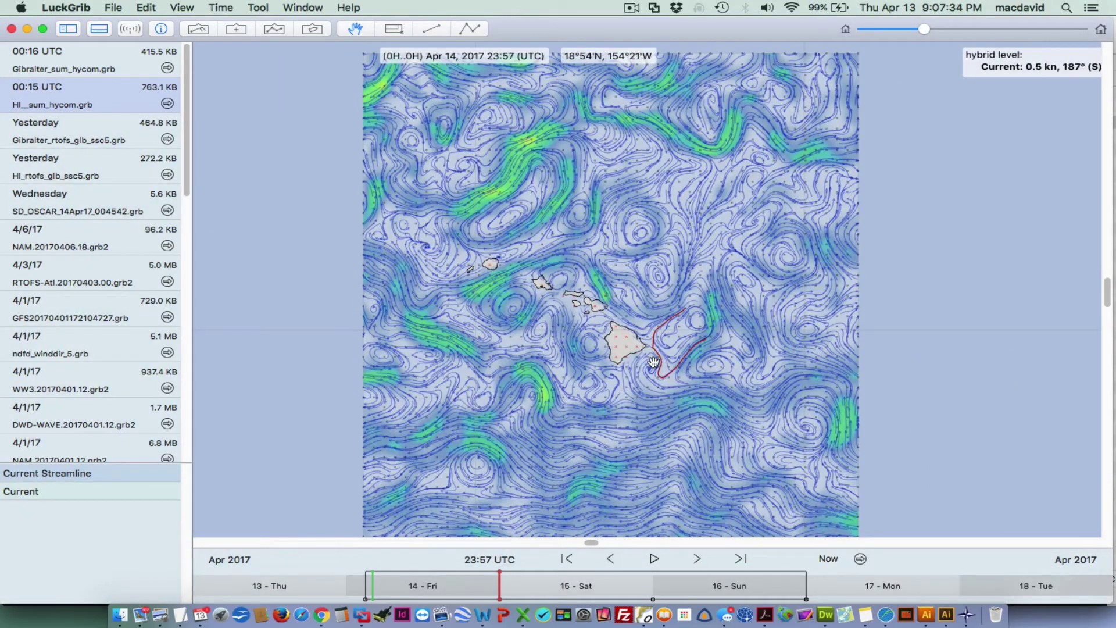
pyautogui.scroll(5, 619, 352)
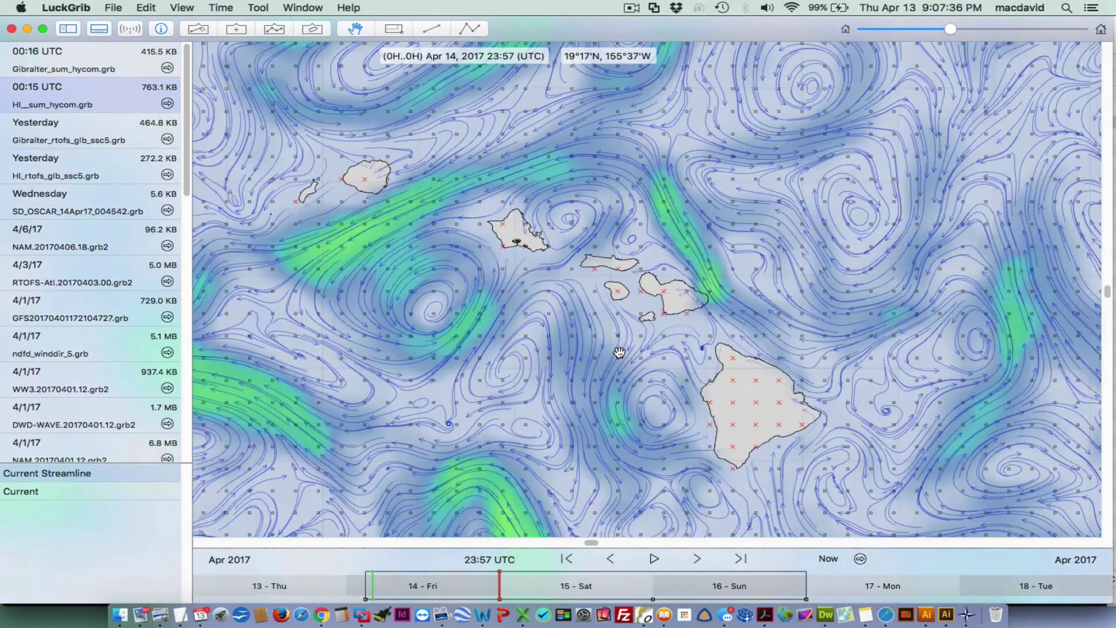
pyautogui.scroll(3, 619, 351)
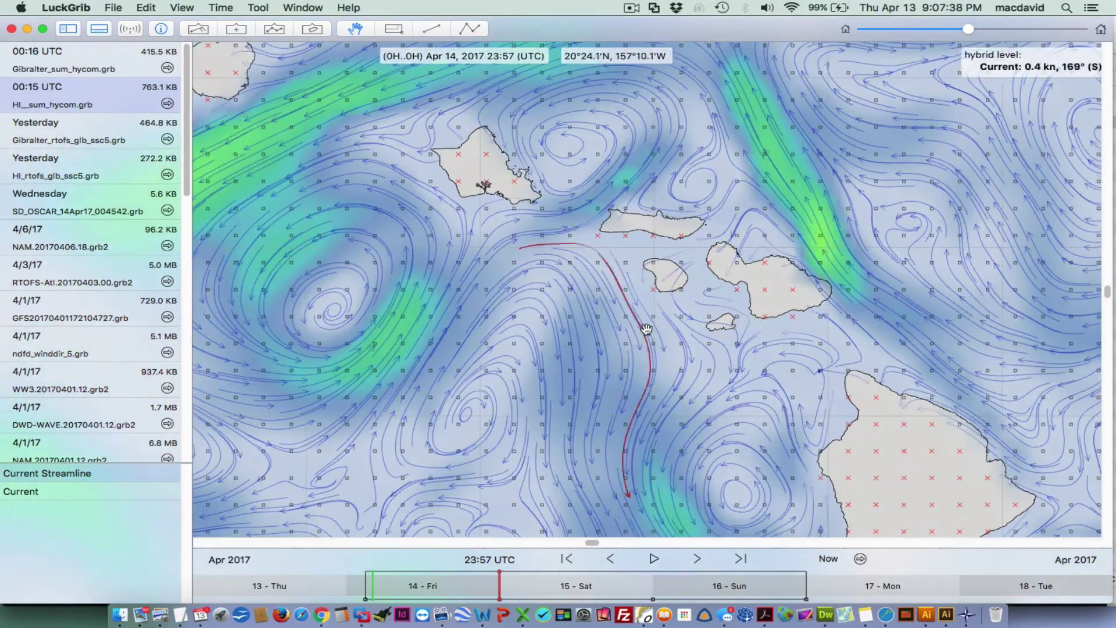
pyautogui.moveTo(734, 321); pyautogui.dragTo(586, 333)
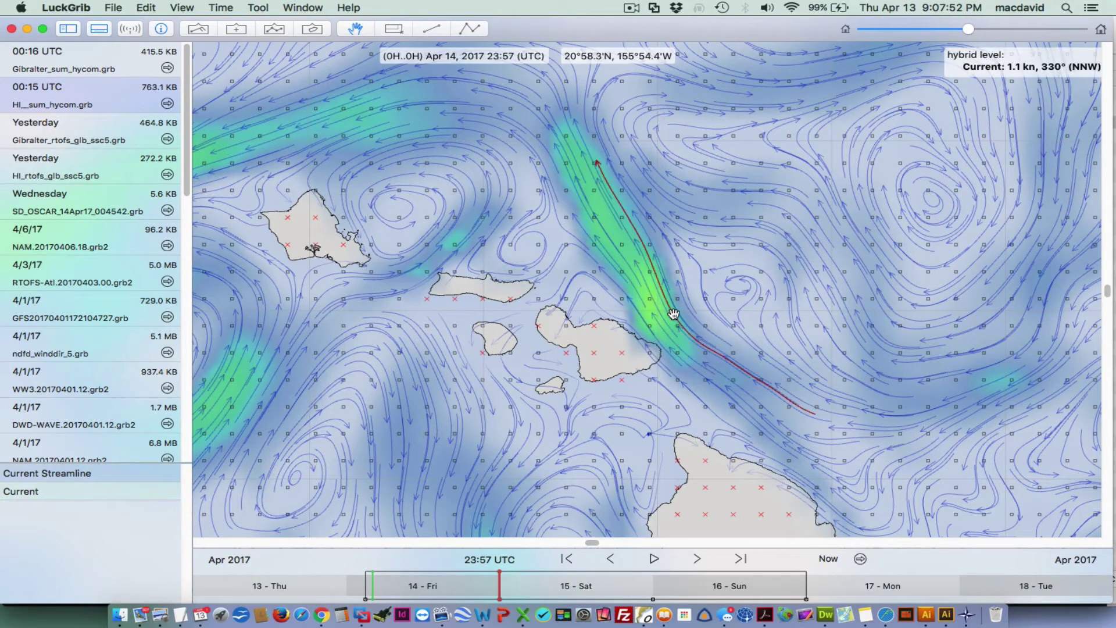
# - Display HI_rtofs_glb_ssc5.grb and examine the same current stream northeast of Maui for comparison with the HYCOM file
pyautogui.click(79, 177)
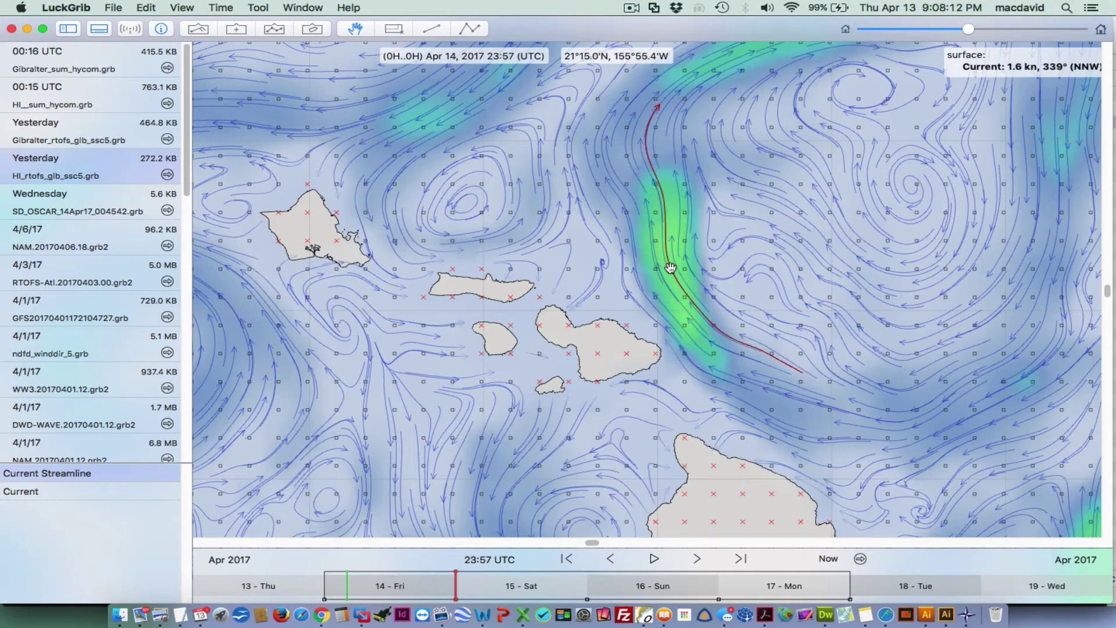
pyautogui.scroll(2, 669, 267)
pyautogui.scroll(3, 671, 267)
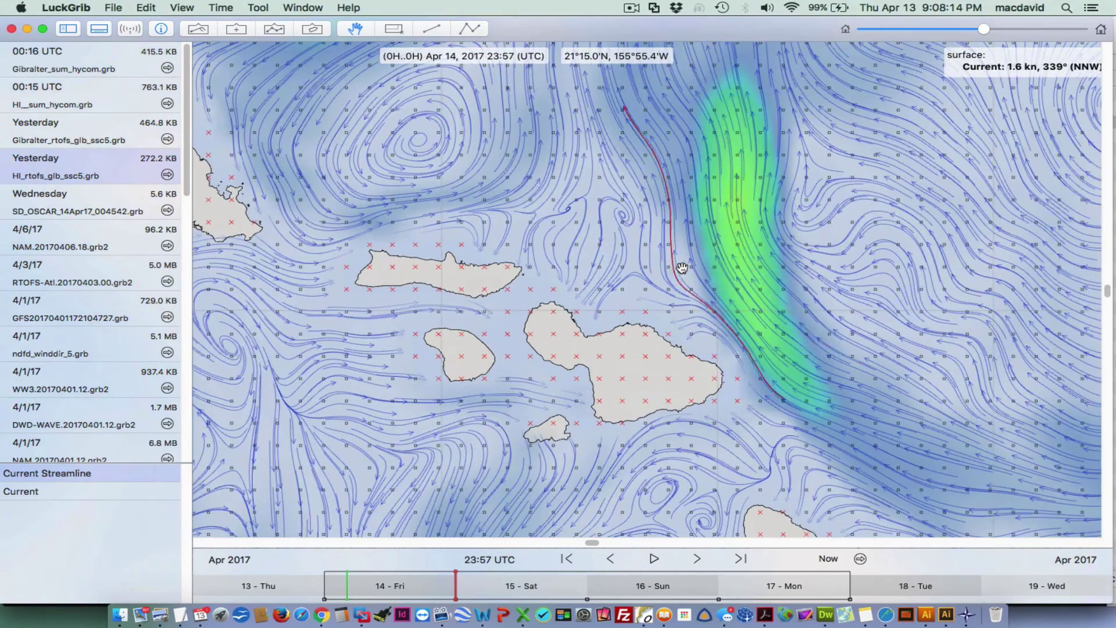
pyautogui.scroll(-2, 738, 255)
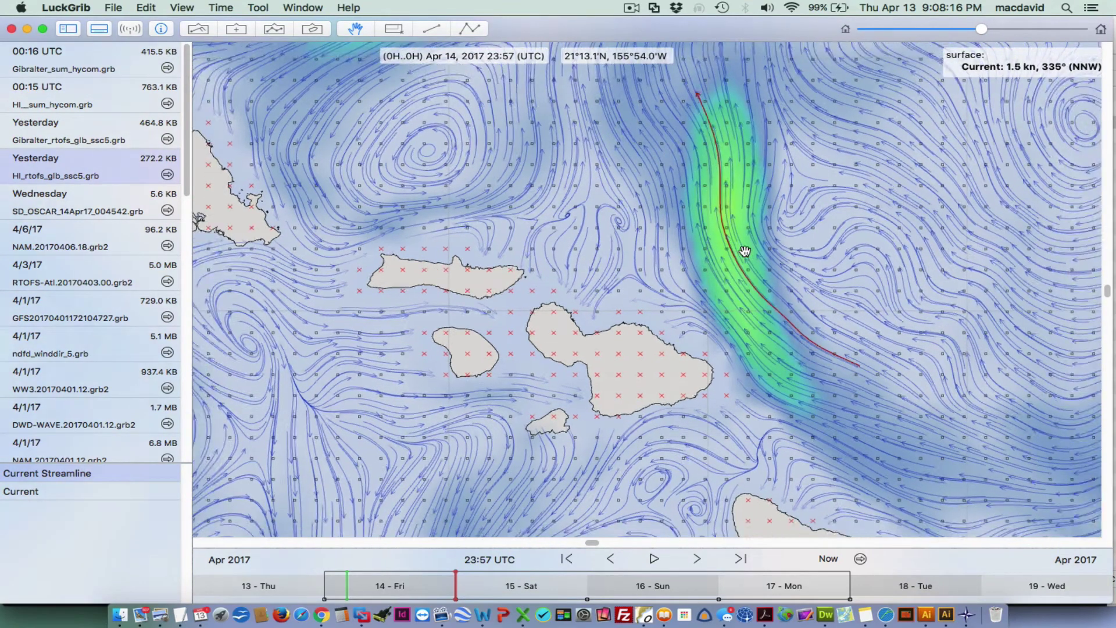
pyautogui.scroll(-1, 737, 253)
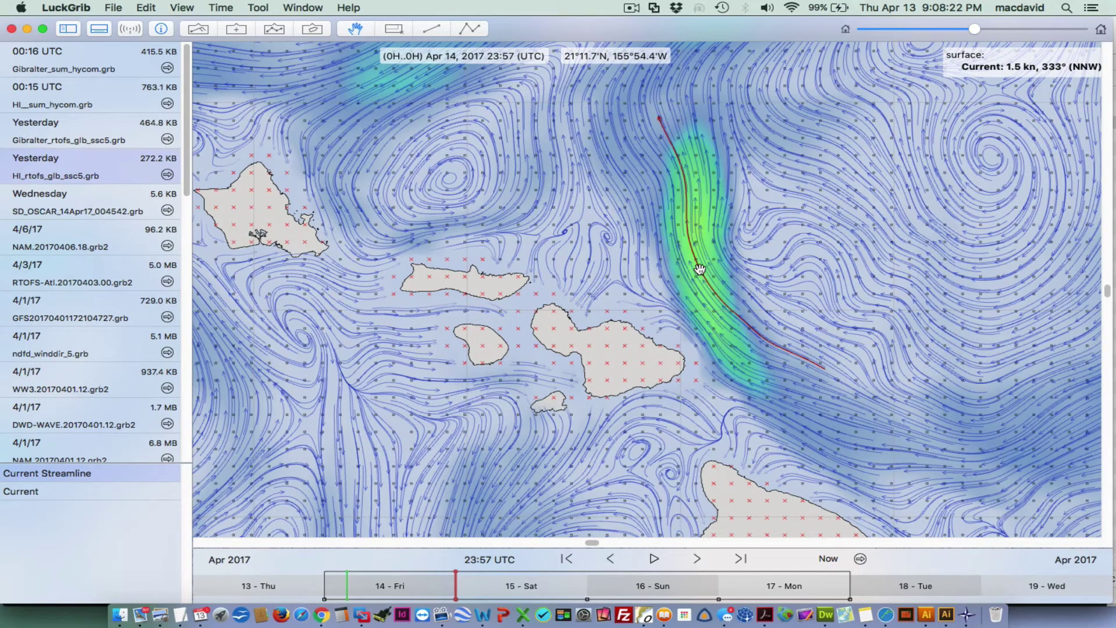
pyautogui.scroll(2, 700, 269)
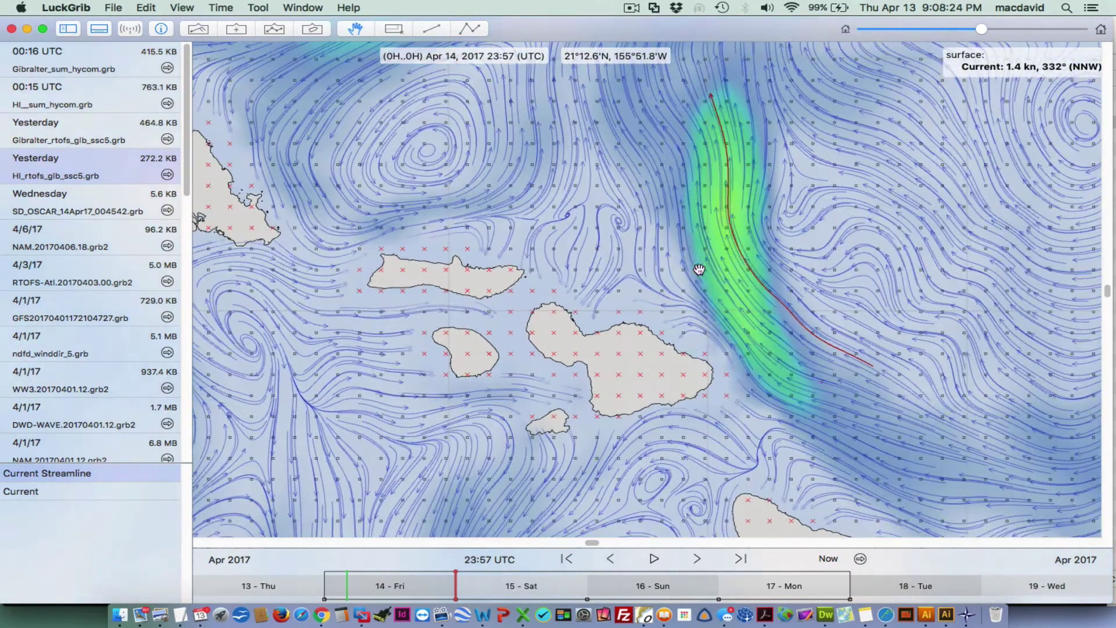
pyautogui.scroll(1, 731, 269)
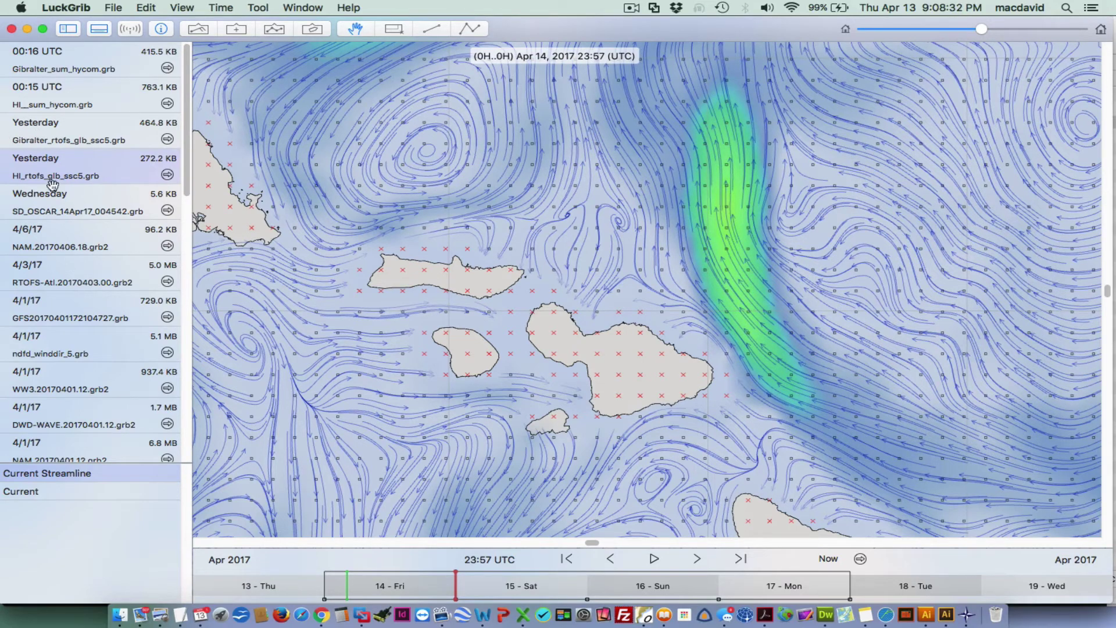
# - Display Gibralter_rtofs_glb_ssc5.grb and bring the strong eddy off the Moroccan coast into view
pyautogui.click(86, 122)
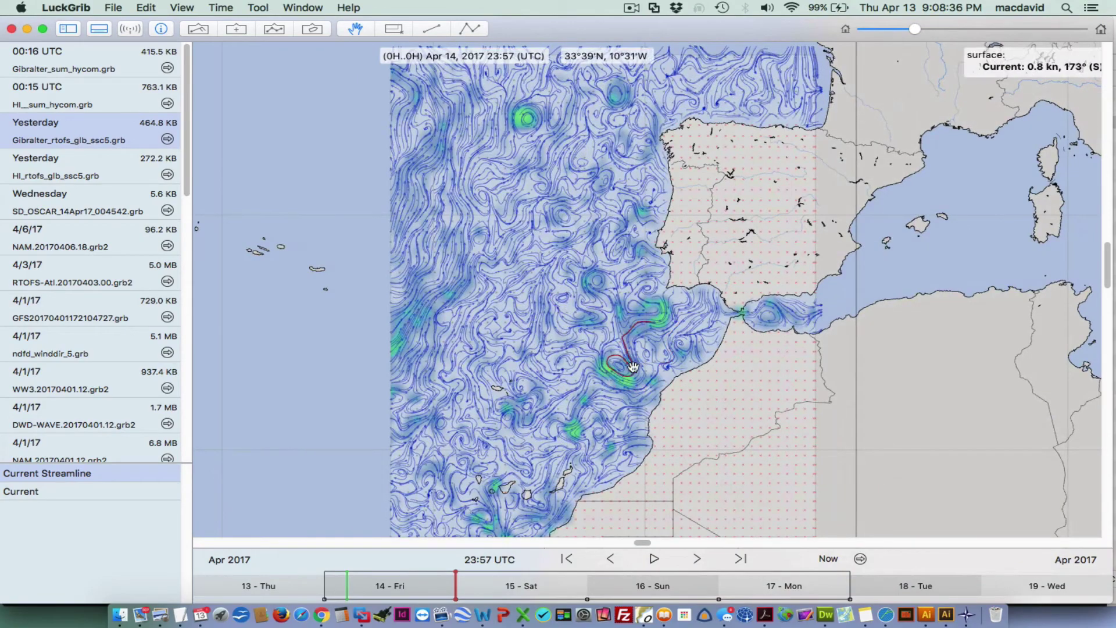
pyautogui.scroll(3, 633, 367)
pyautogui.scroll(-10, 633, 367)
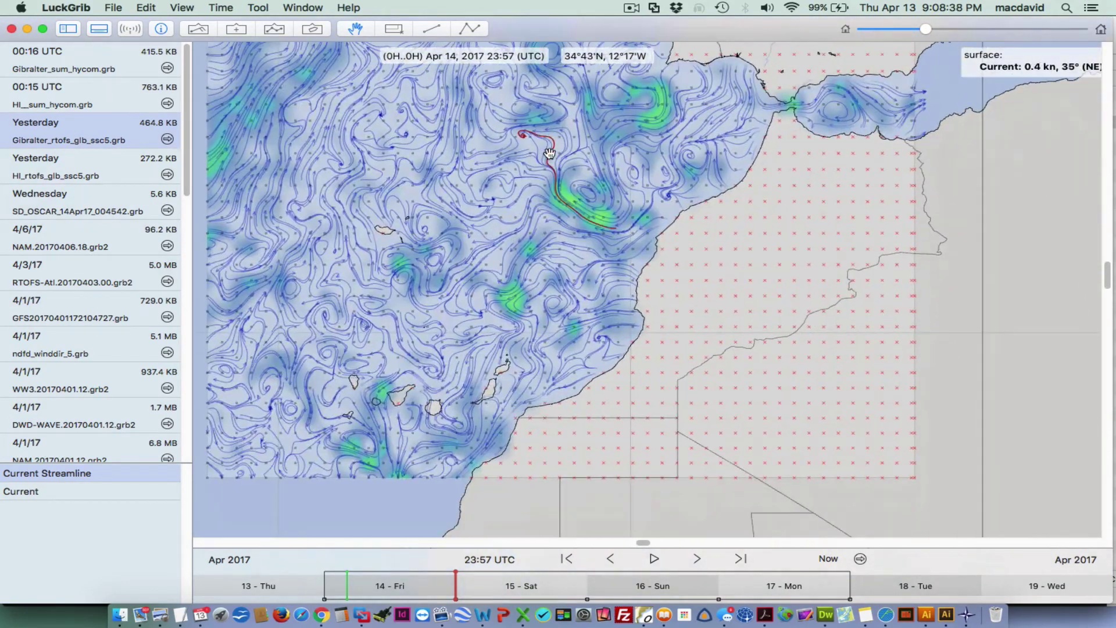
pyautogui.scroll(5, 591, 213)
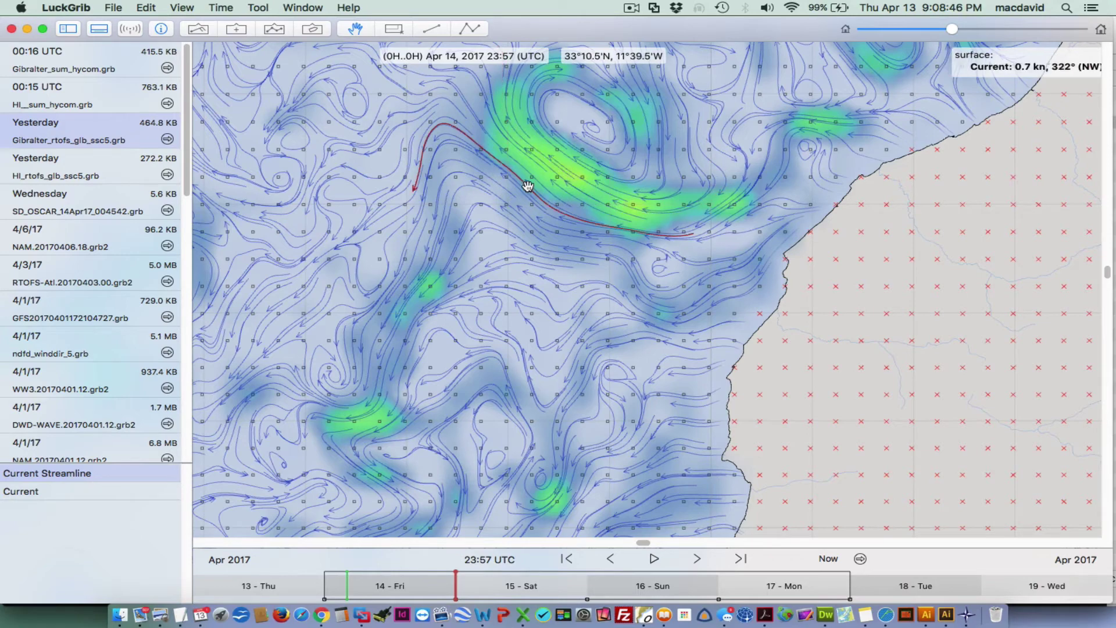
pyautogui.moveTo(523, 179); pyautogui.dragTo(557, 324)
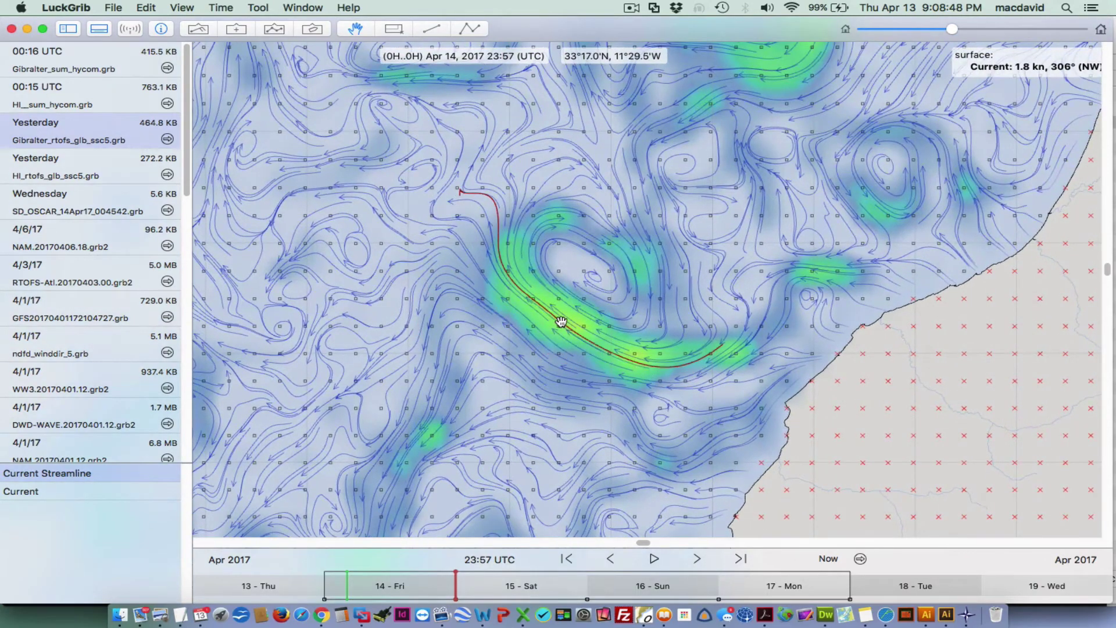
# - Examine the speed, direction and streamline detail of the strong eddy off Morocco at several map scales
pyautogui.scroll(5, 561, 322)
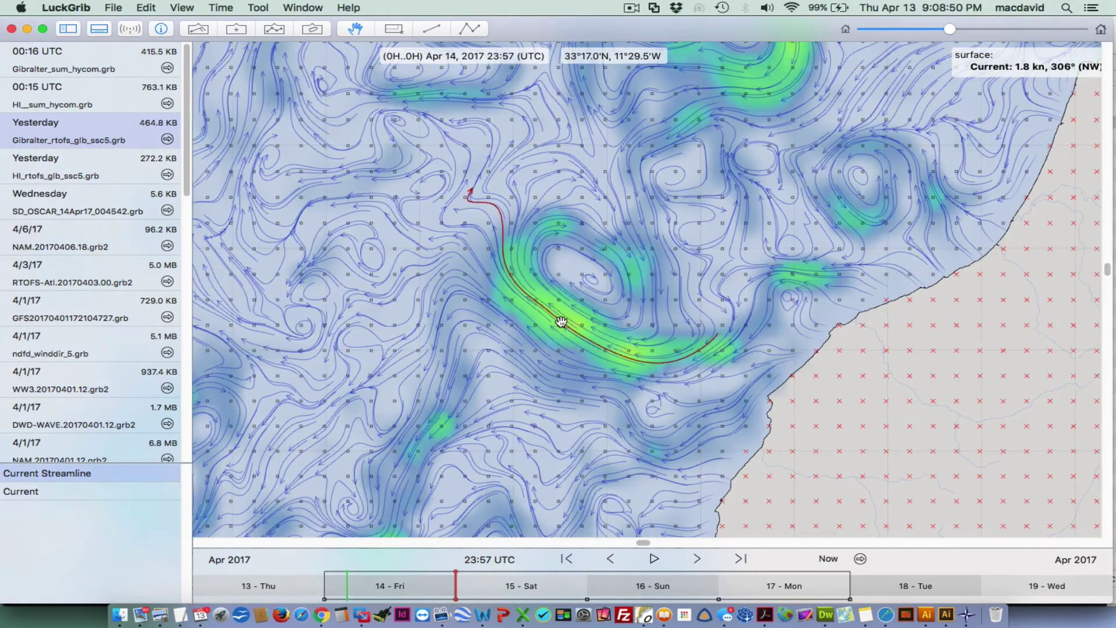
pyautogui.scroll(3, 561, 322)
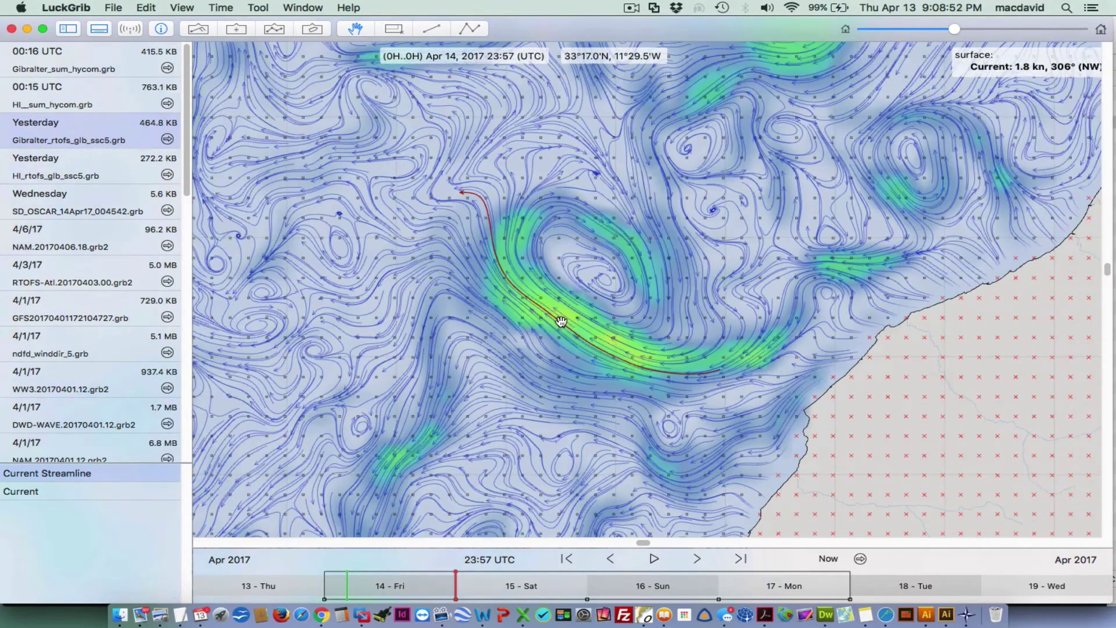
pyautogui.scroll(3, 561, 322)
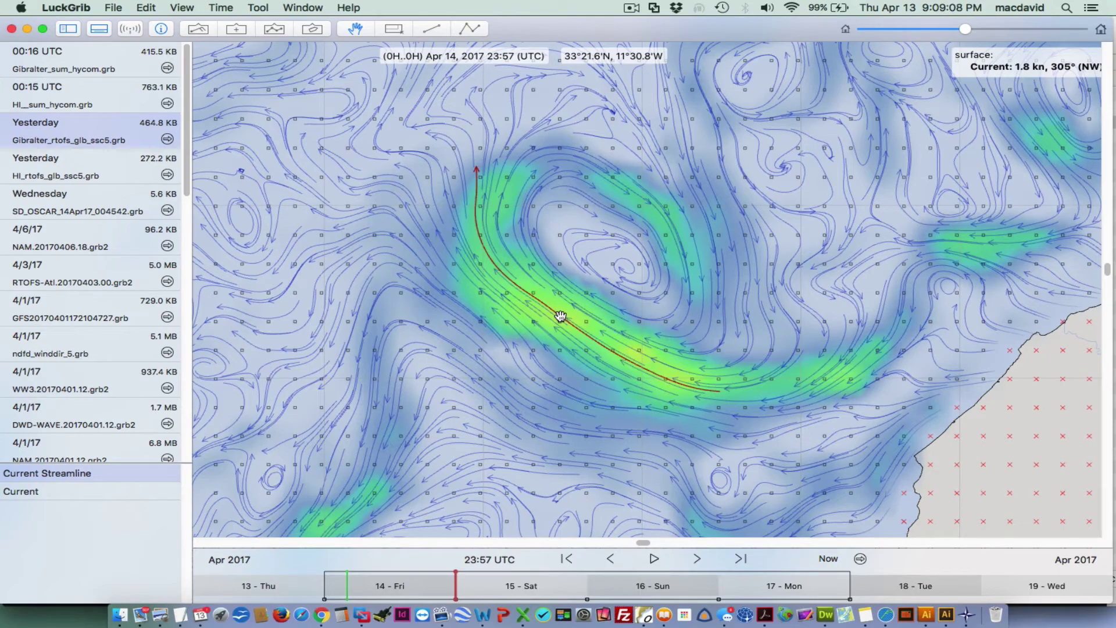
pyautogui.scroll(3, 586, 326)
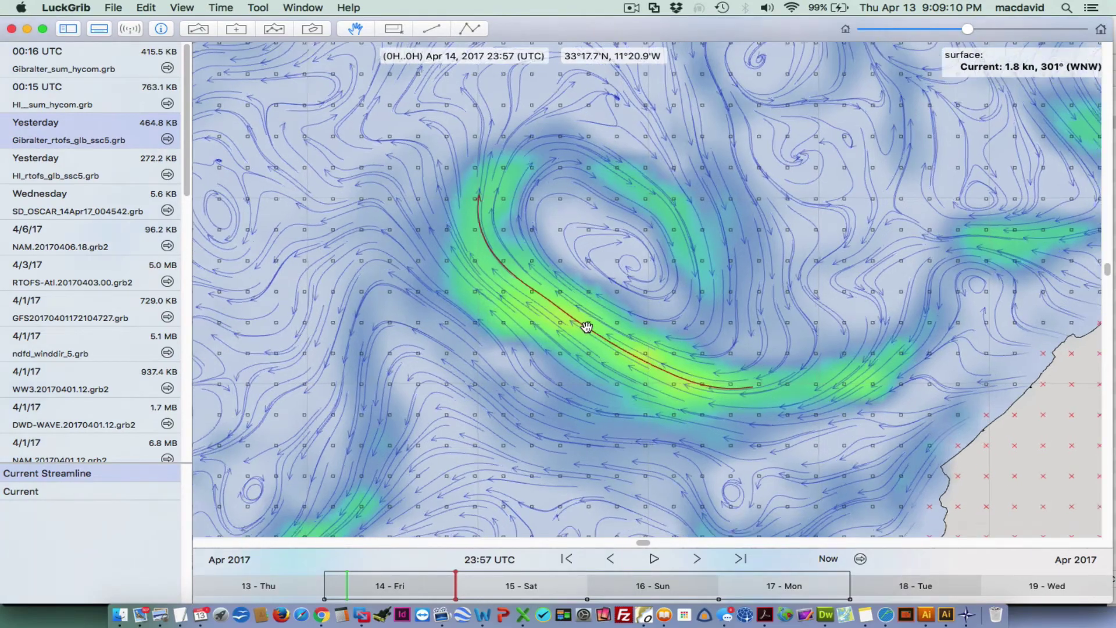
pyautogui.scroll(-4, 586, 327)
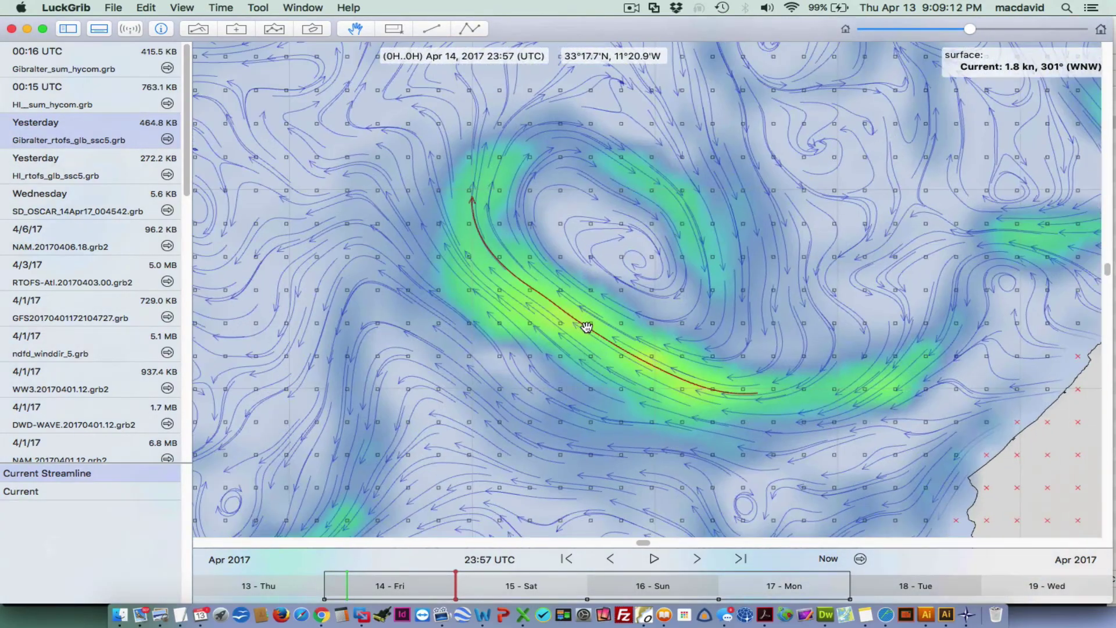
pyautogui.scroll(3, 586, 326)
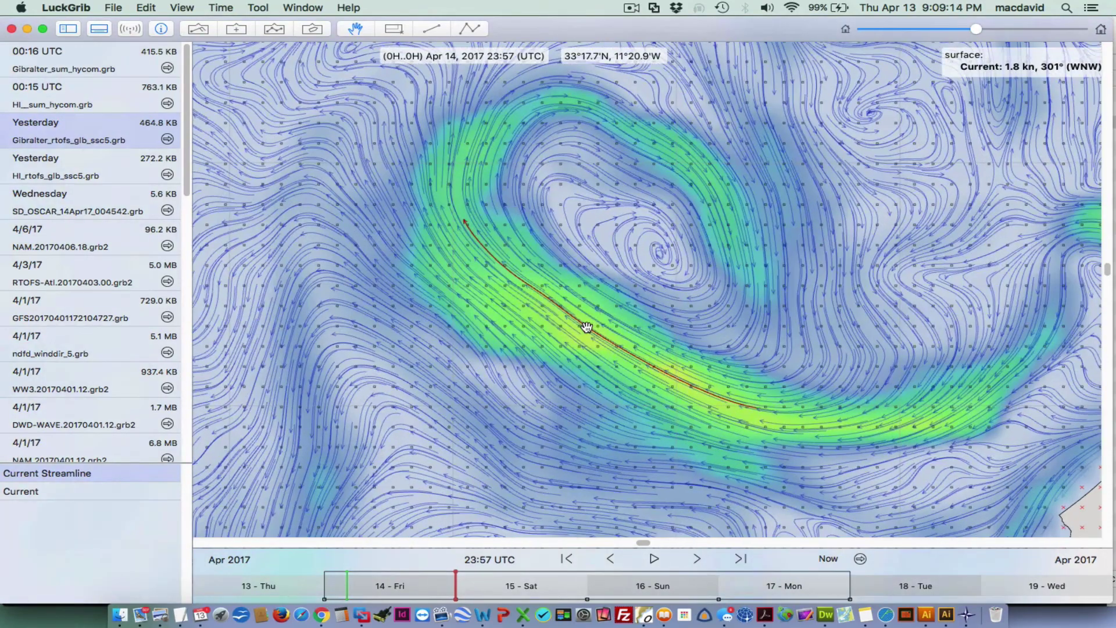
pyautogui.scroll(-2, 586, 326)
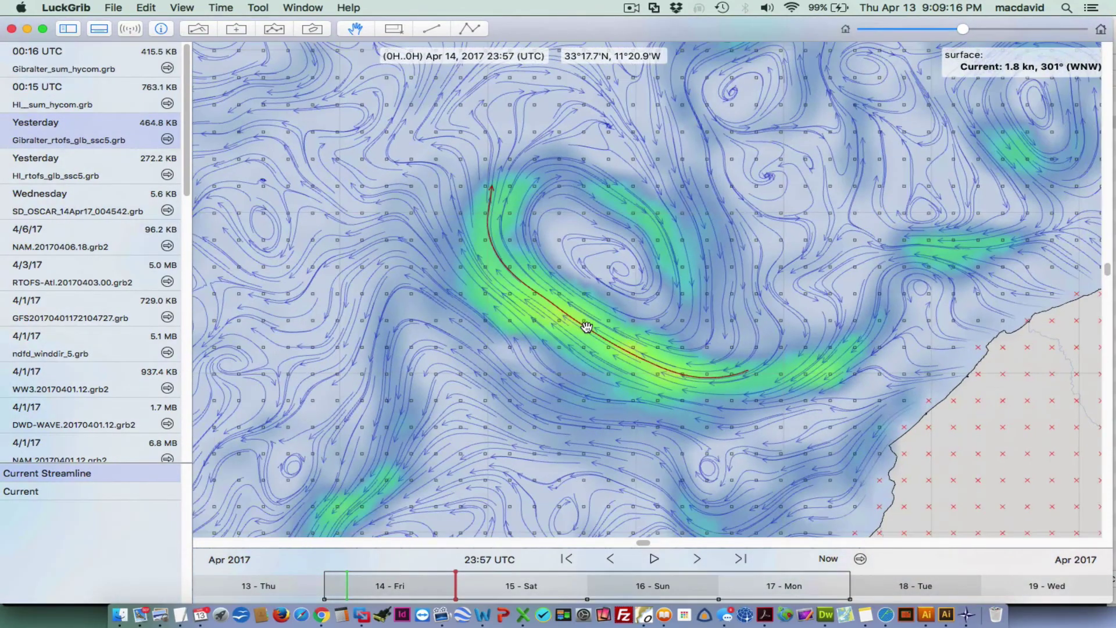
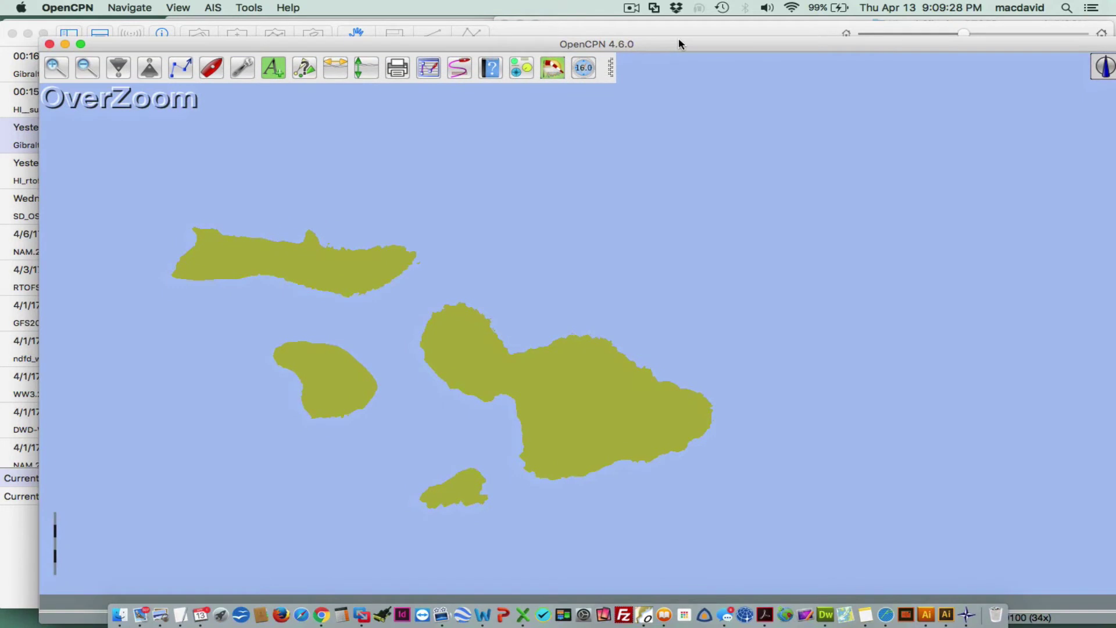
# - Switch to OpenCPN, centre the chart on Moloka'i and Maui, and turn the GRIB overlay off and back on
pyautogui.moveTo(539, 205); pyautogui.dragTo(649, 247)
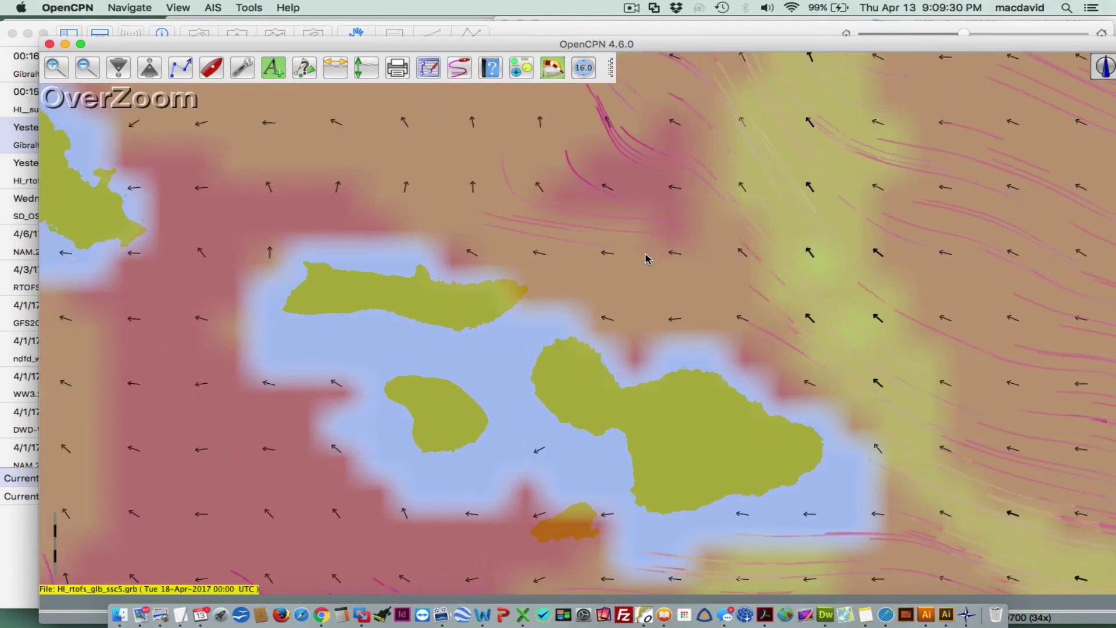
pyautogui.click(552, 68)
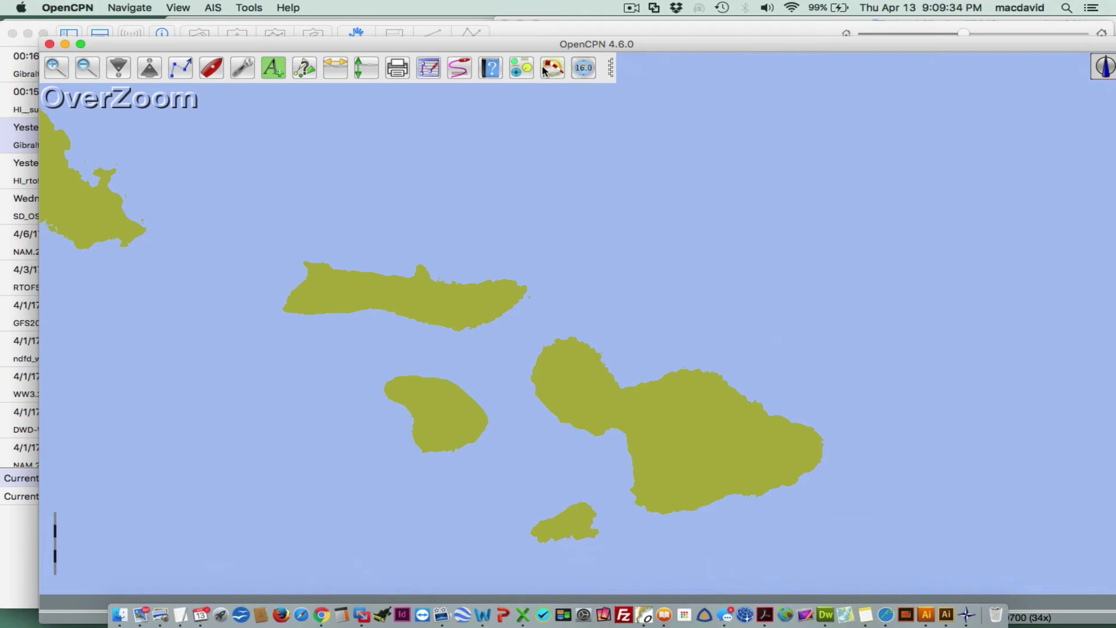
pyautogui.click(543, 70)
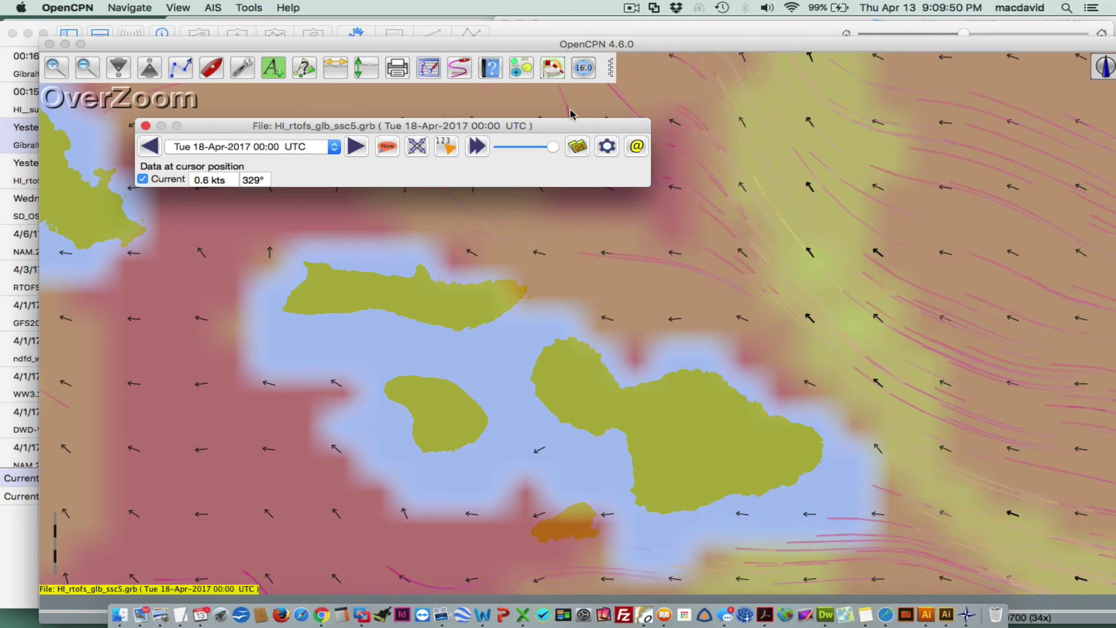
# - Load HI_rtofs_glb_ssc5.grb into the GRIB viewer and display its currents around Moloka'i and Maui
pyautogui.click(579, 149)
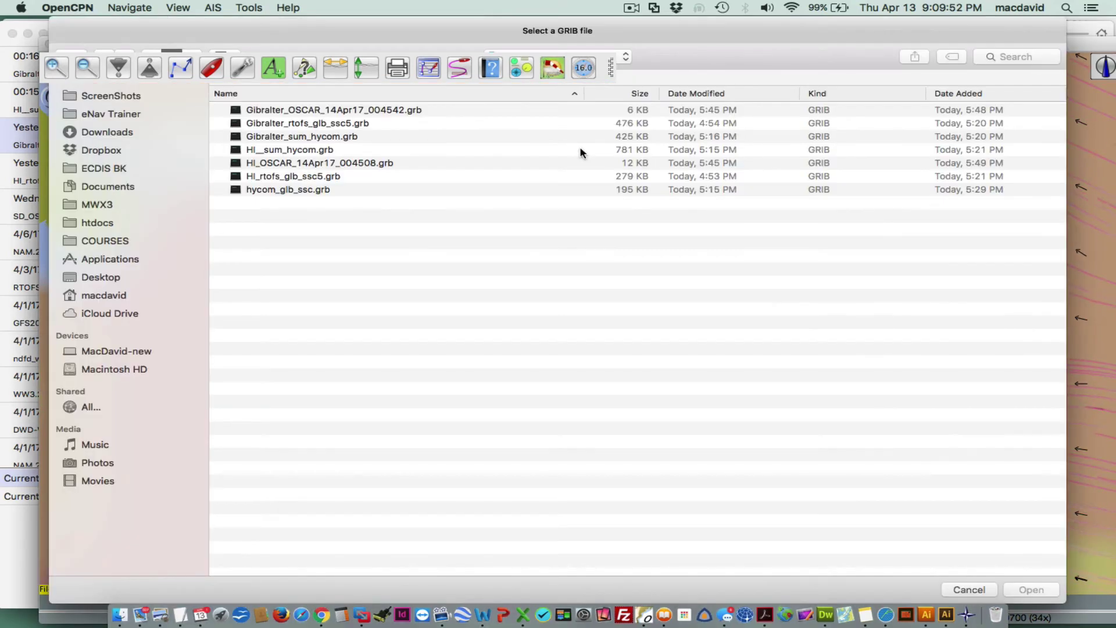
pyautogui.click(284, 178)
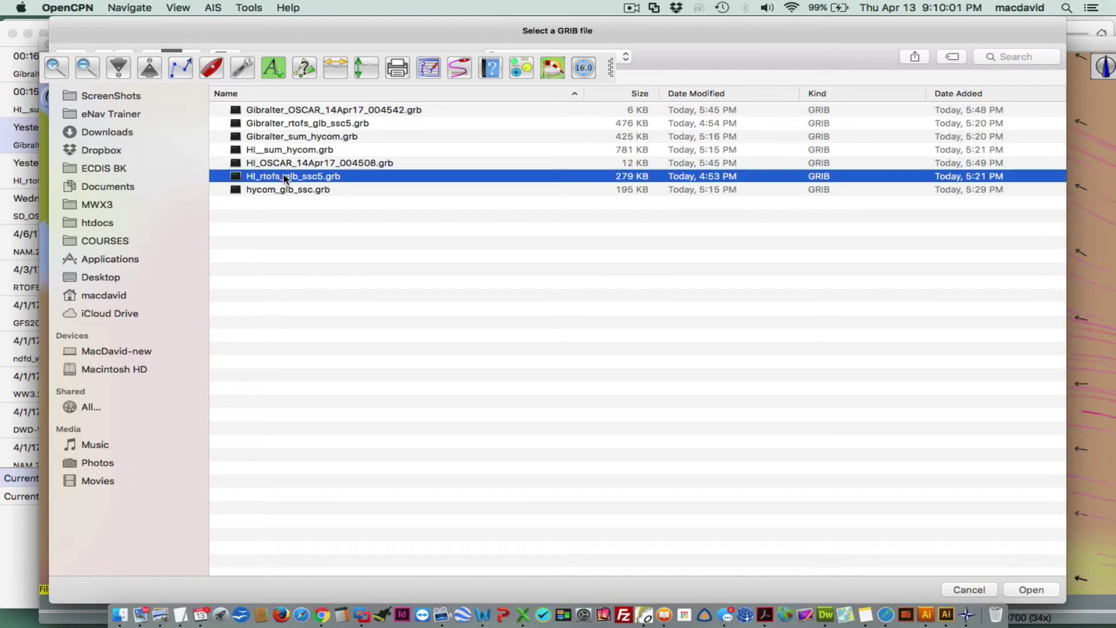
pyautogui.click(1029, 590)
pyautogui.click(695, 335)
pyautogui.scroll(1, 695, 334)
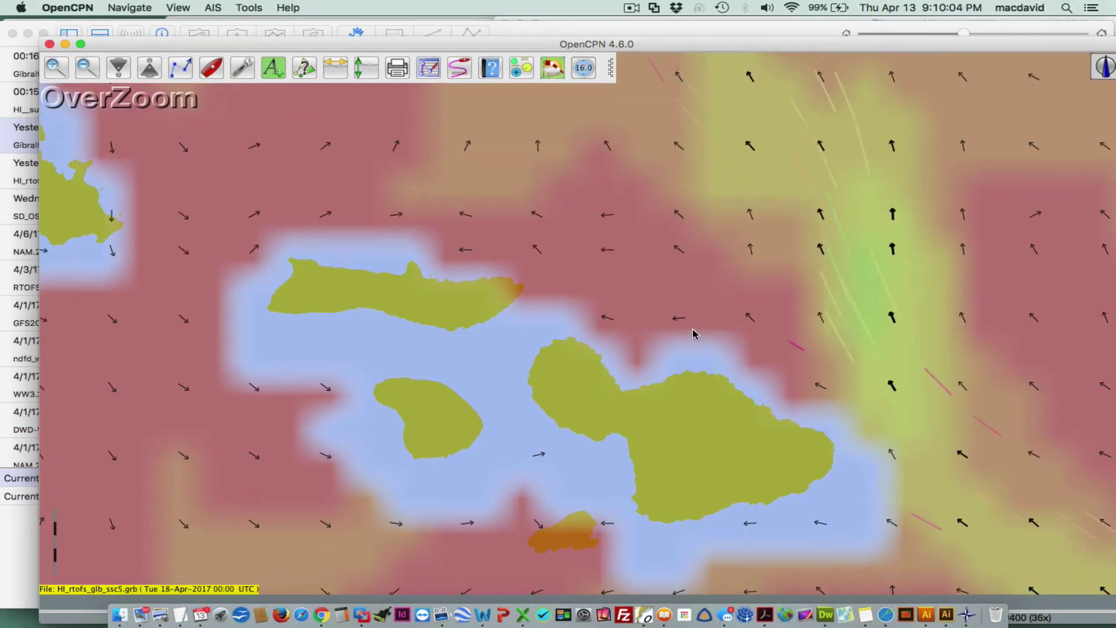
# - Examine the strong current band northeast of Maui and widen the view to include Oahu and the Big Island
pyautogui.moveTo(708, 329); pyautogui.dragTo(473, 256)
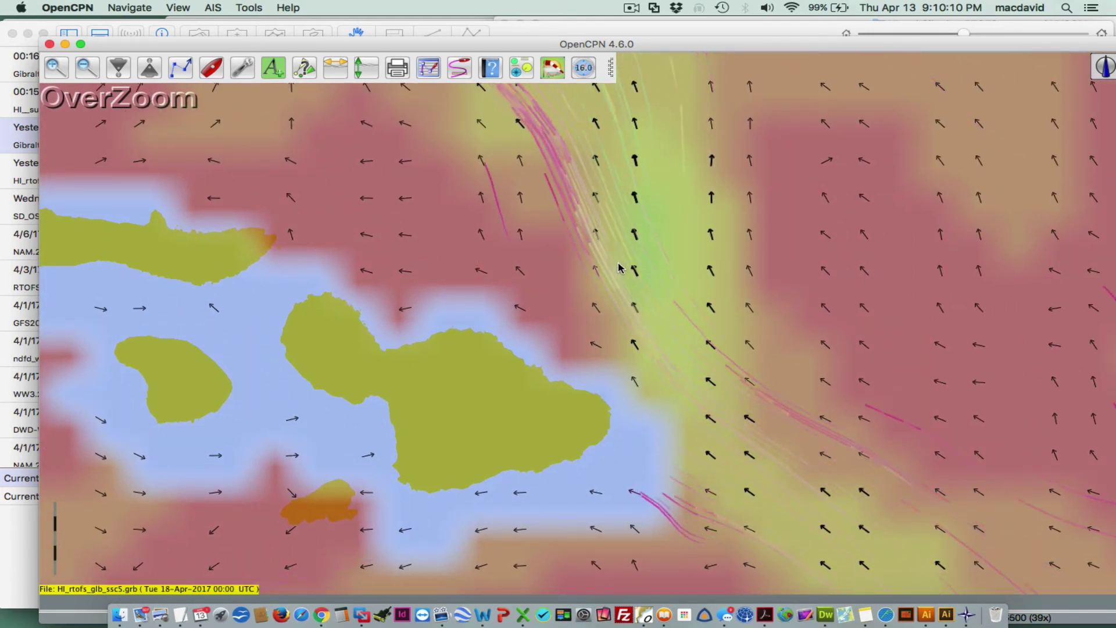
pyautogui.scroll(-1, 628, 294)
pyautogui.scroll(-3, 628, 293)
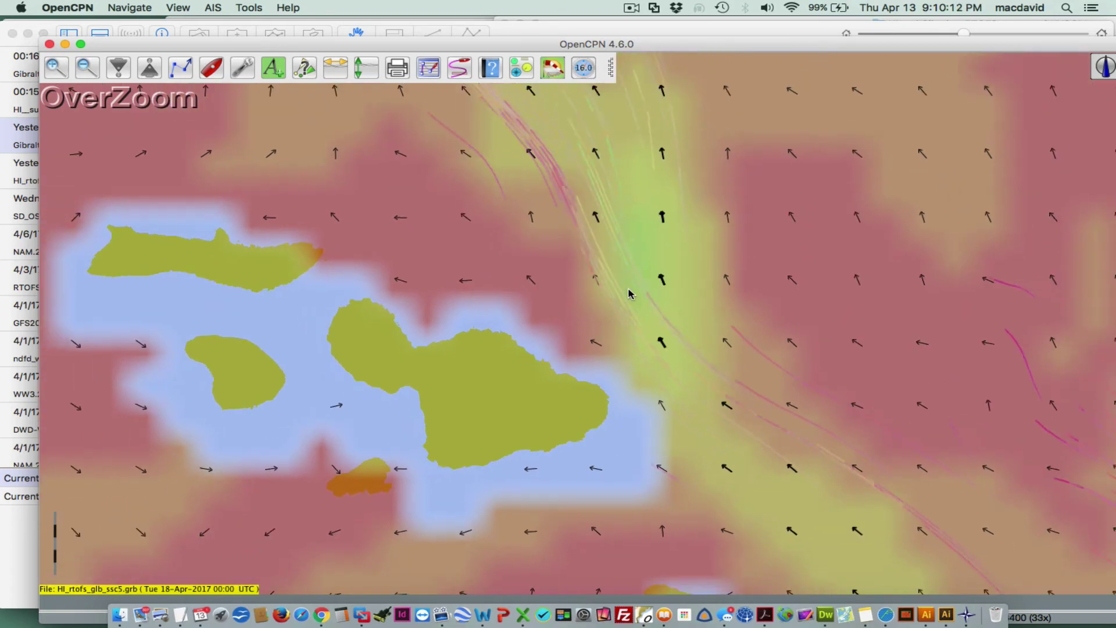
pyautogui.scroll(-1, 628, 294)
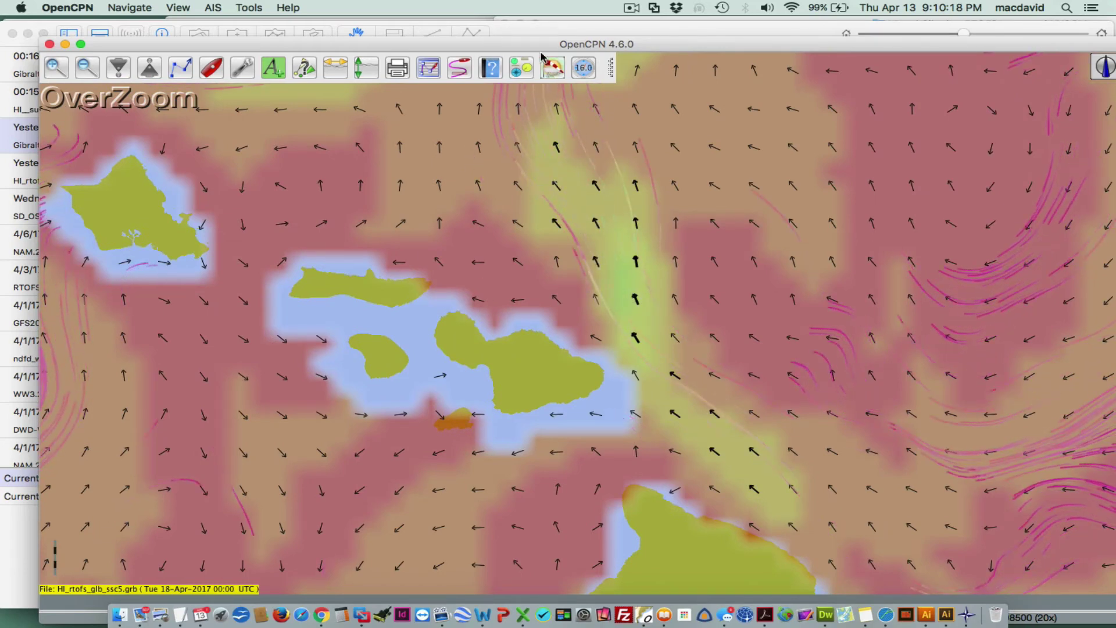
# - Clear the LuckGrib window out of the way and reposition the OpenCPN window so its full toolbar is accessible
pyautogui.moveTo(519, 46); pyautogui.dragTo(726, 72)
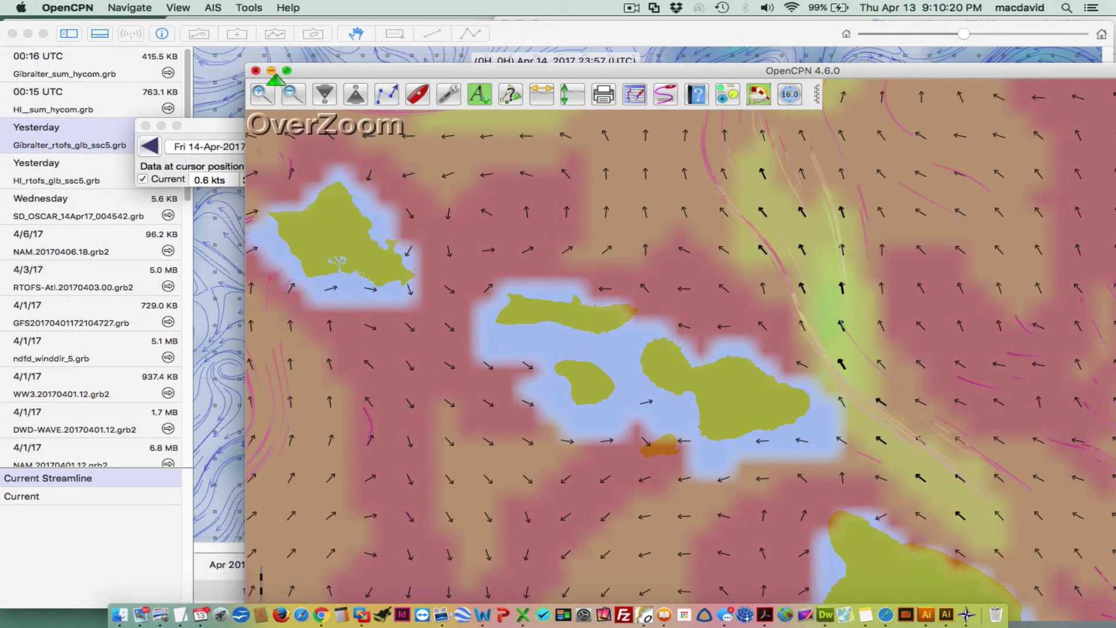
pyautogui.click(203, 107)
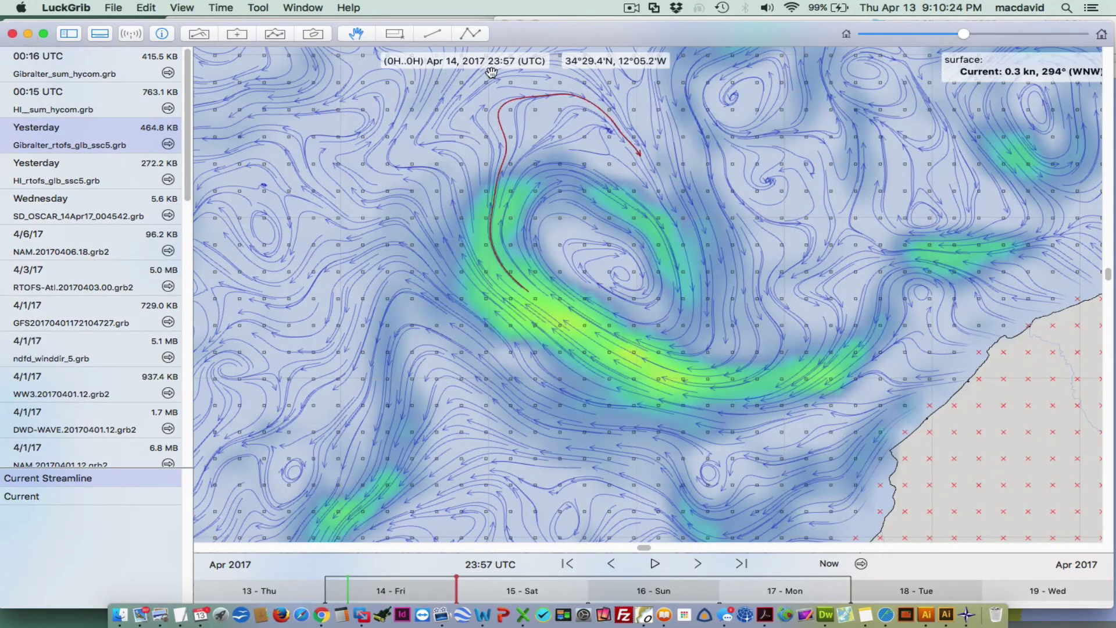
pyautogui.click(27, 33)
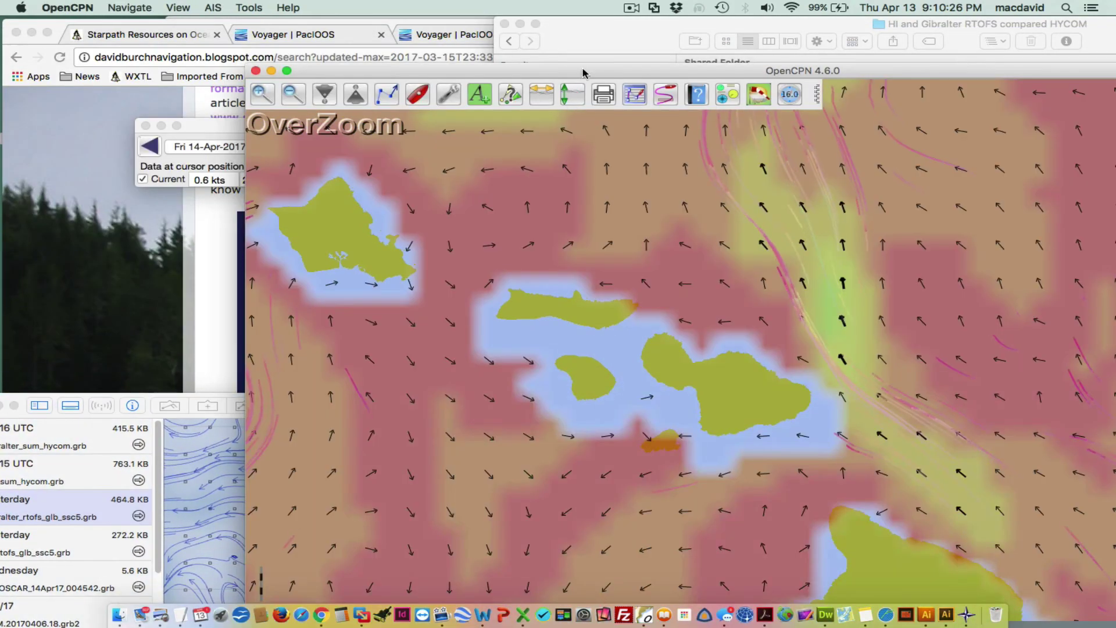
pyautogui.moveTo(856, 71); pyautogui.dragTo(619, 45)
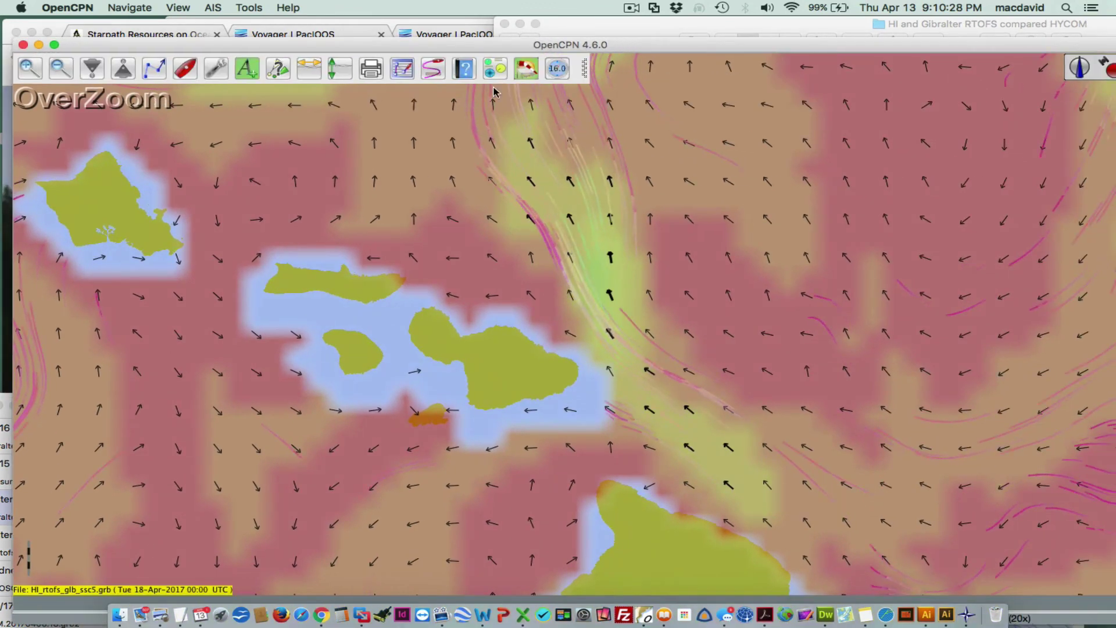
# - Turn the GRIB overlay off and on again, and place its control window over the water south of Moloka'i and Maui
pyautogui.click(522, 69)
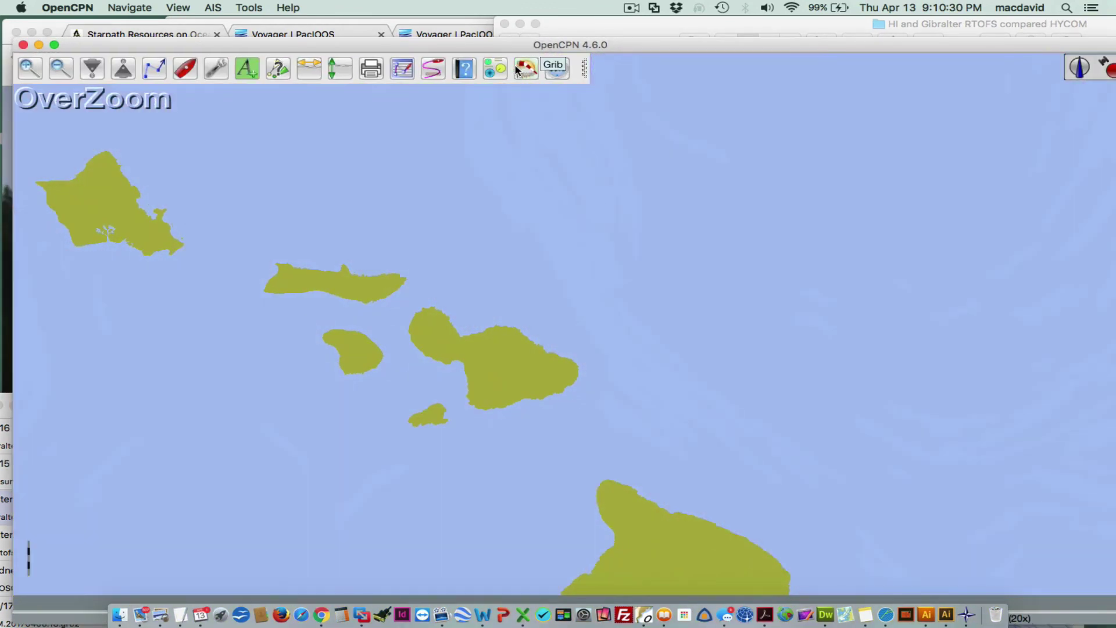
pyautogui.click(517, 70)
pyautogui.moveTo(545, 129); pyautogui.dragTo(433, 464)
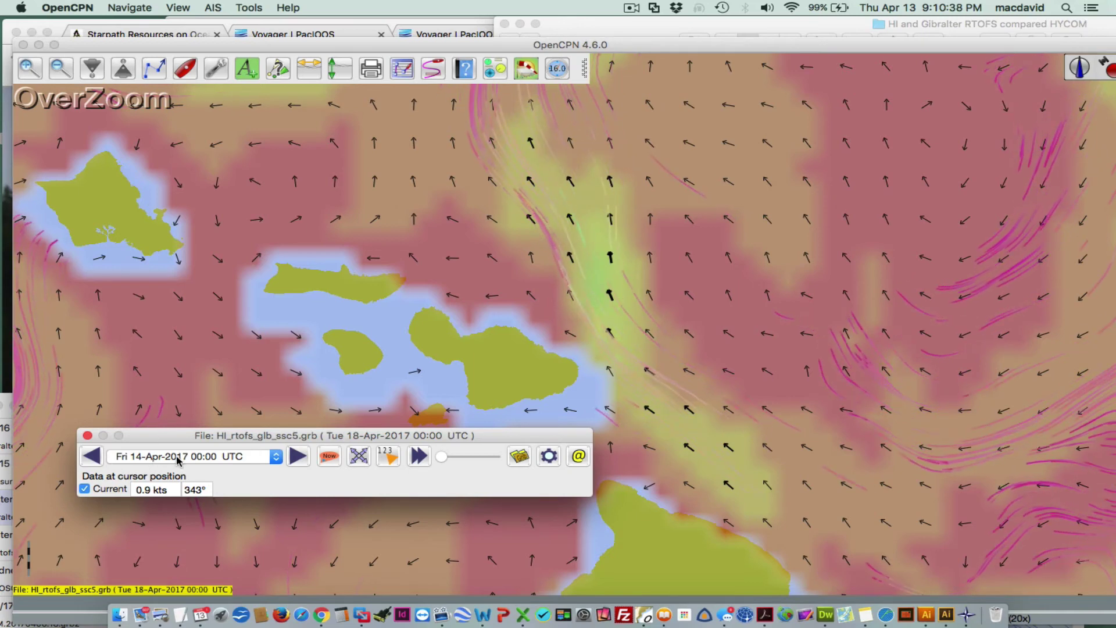
# - Advance the Hawaii RTOFS current forecast day by day through Tue 18-Apr-2017 00:00 UTC, keeping the control window clear of the chart
pyautogui.click(297, 456)
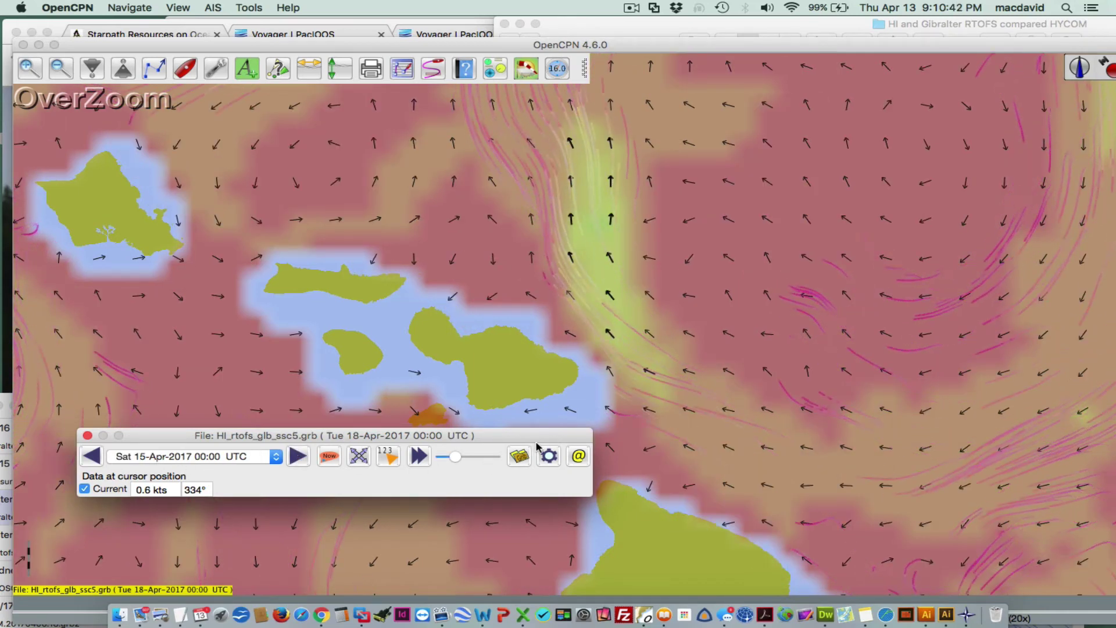
pyautogui.moveTo(536, 437); pyautogui.dragTo(533, 482)
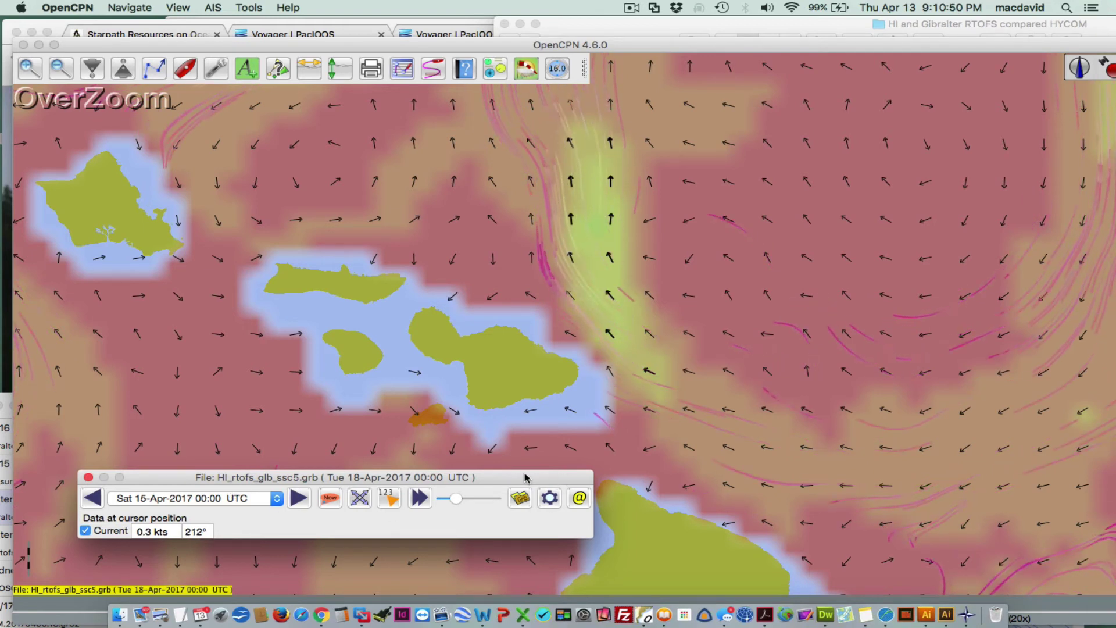
pyautogui.click(298, 498)
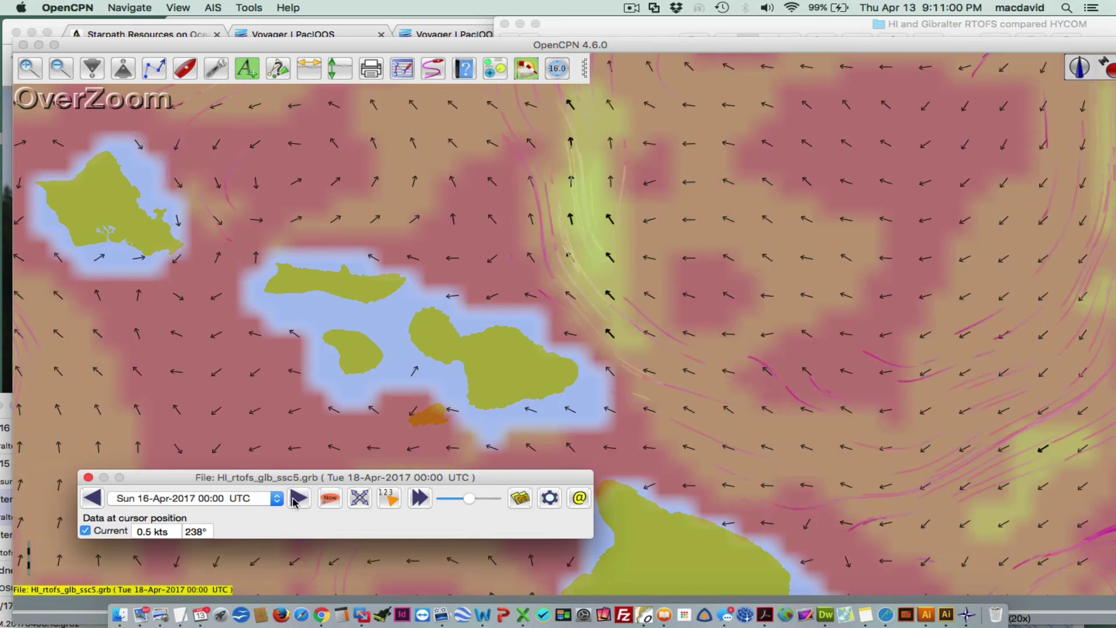
pyautogui.click(298, 499)
pyautogui.click(298, 499)
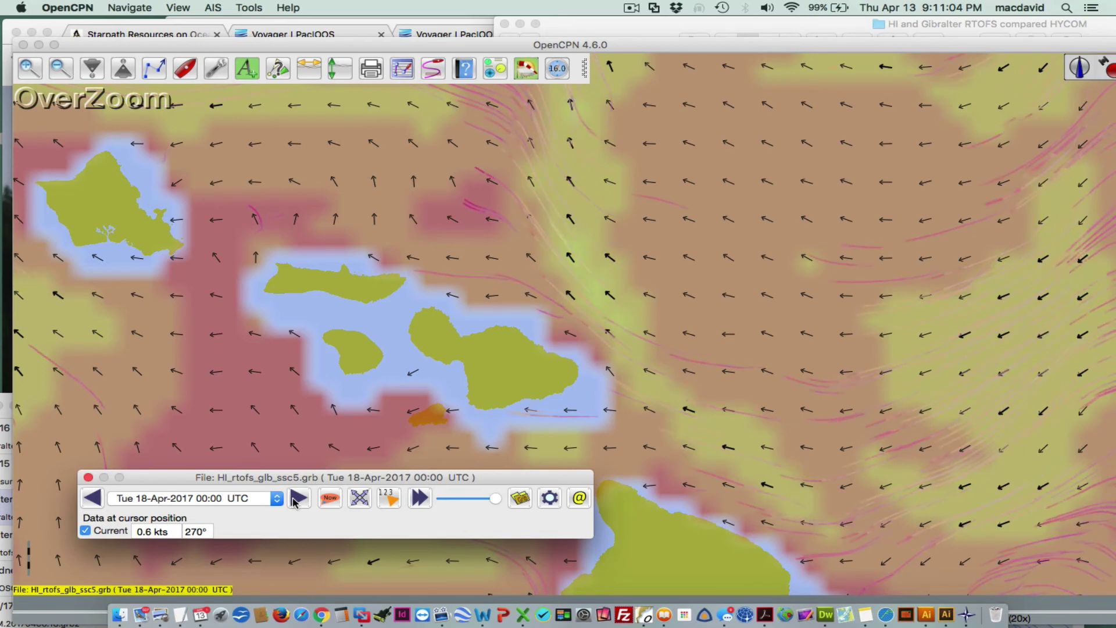
# - Return the current forecast to Fri 14-Apr-2017 00:00 UTC and advance it one day to Sat 15-Apr-2017
pyautogui.click(90, 500)
pyautogui.click(90, 499)
pyautogui.click(90, 499)
pyautogui.click(90, 500)
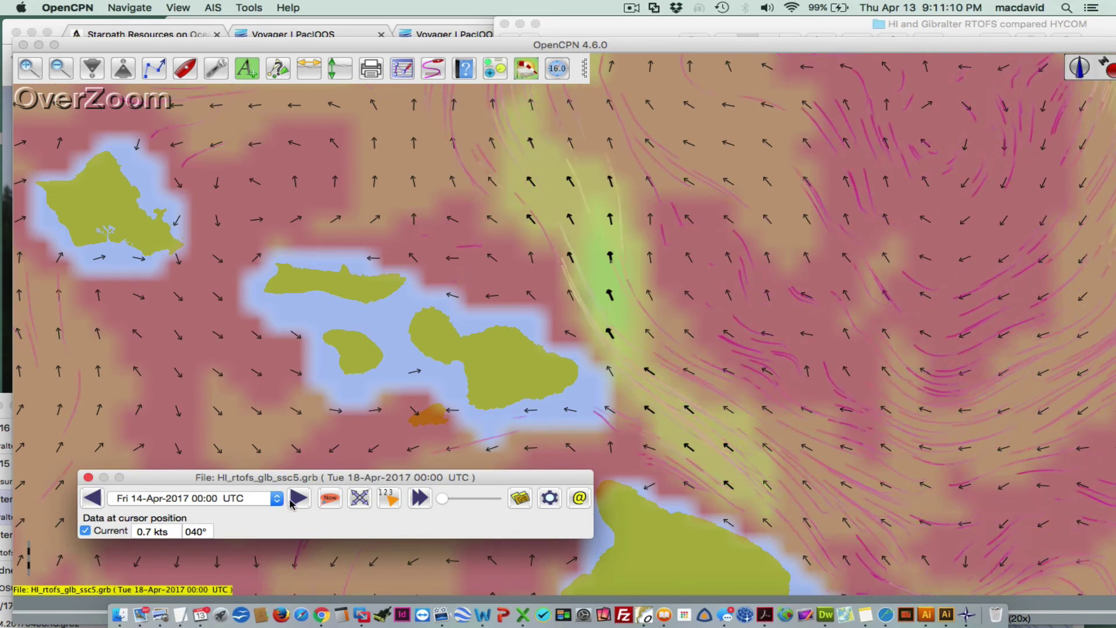
pyautogui.click(298, 499)
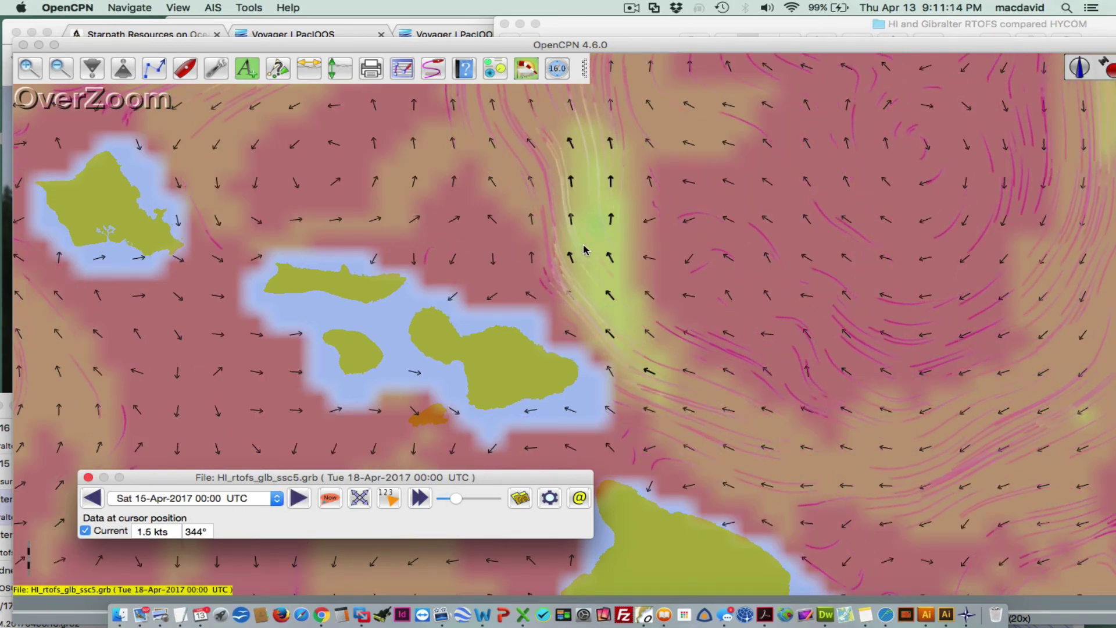
# - Open the GRIB display settings beside the chart and turn off the Particle Map for the current data
pyautogui.moveTo(264, 476); pyautogui.dragTo(254, 447)
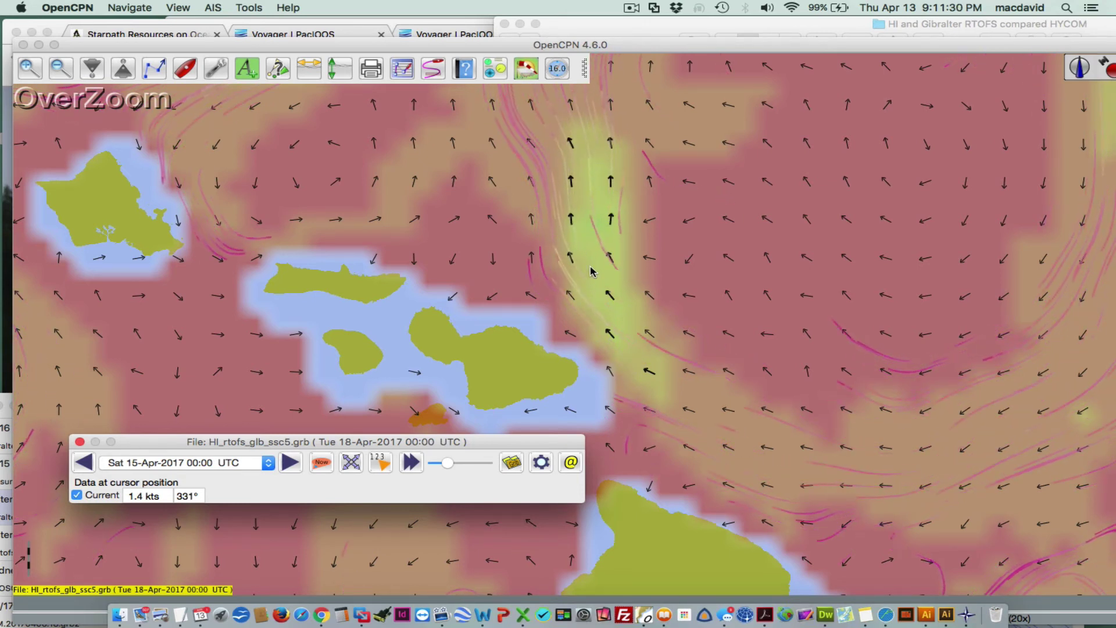
pyautogui.click(541, 462)
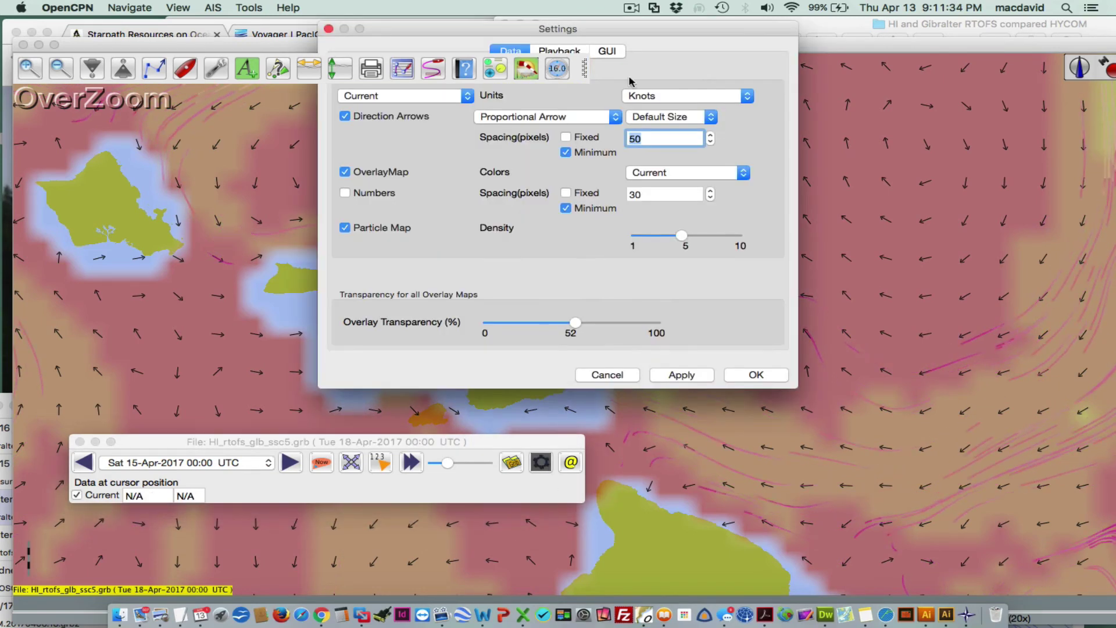
pyautogui.moveTo(632, 28); pyautogui.dragTo(962, 158)
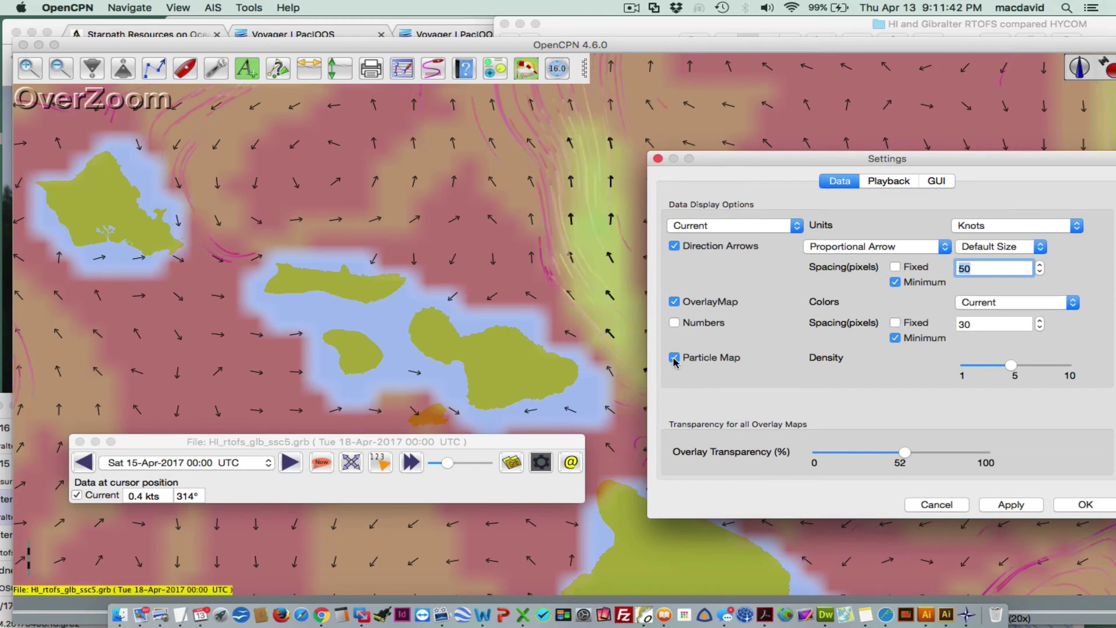
pyautogui.click(675, 358)
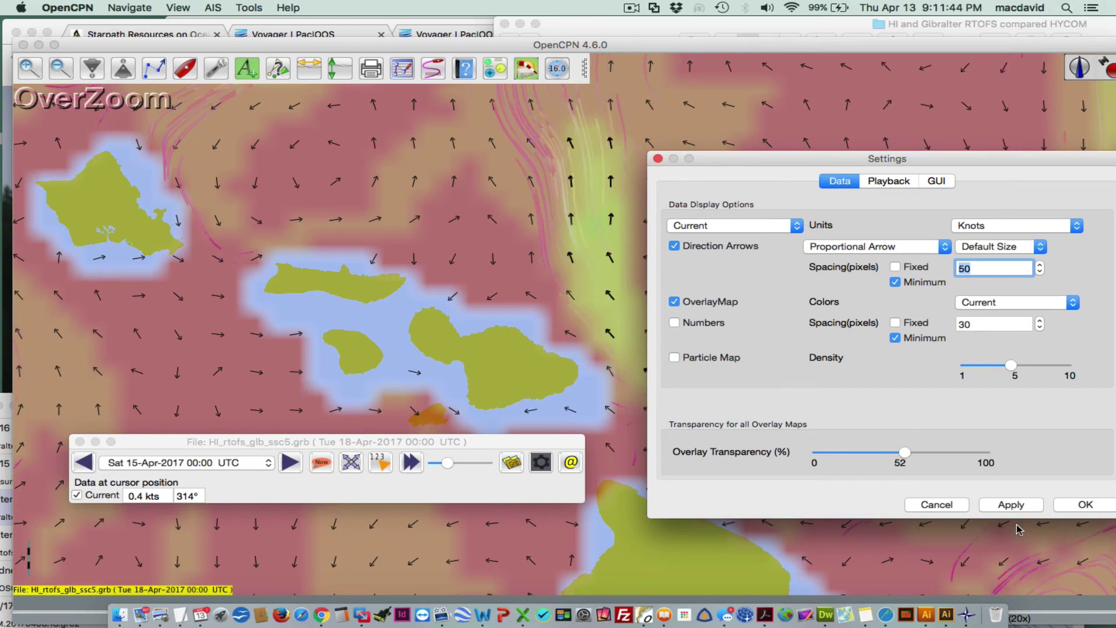
pyautogui.click(1010, 507)
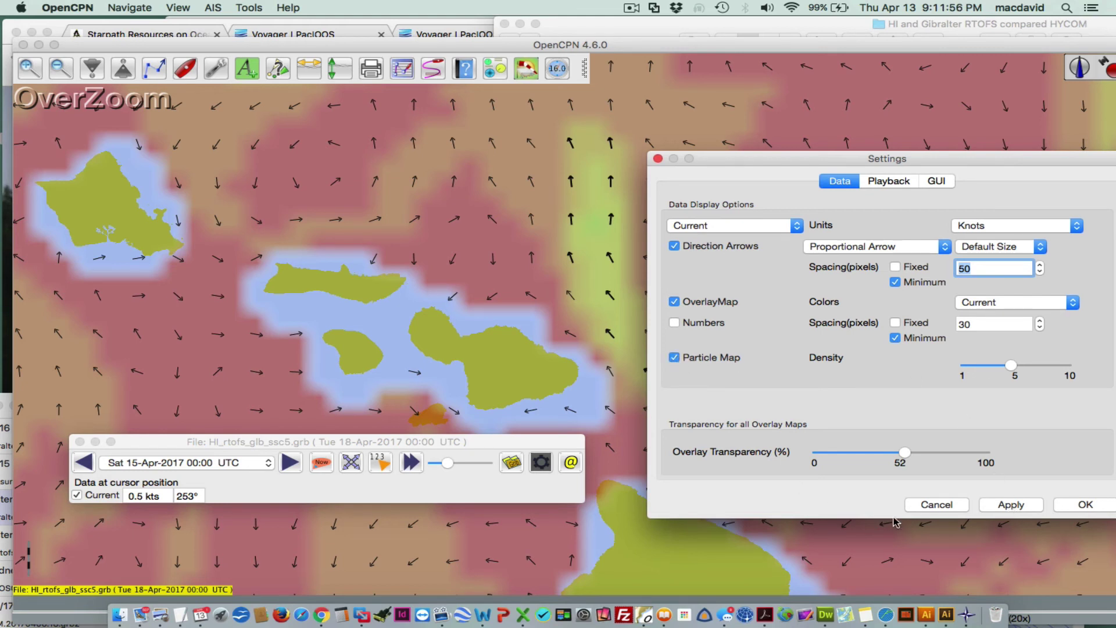
# - Reapply the Particle Map to the current display, reposition the settings window and accept the settings
pyautogui.click(1012, 508)
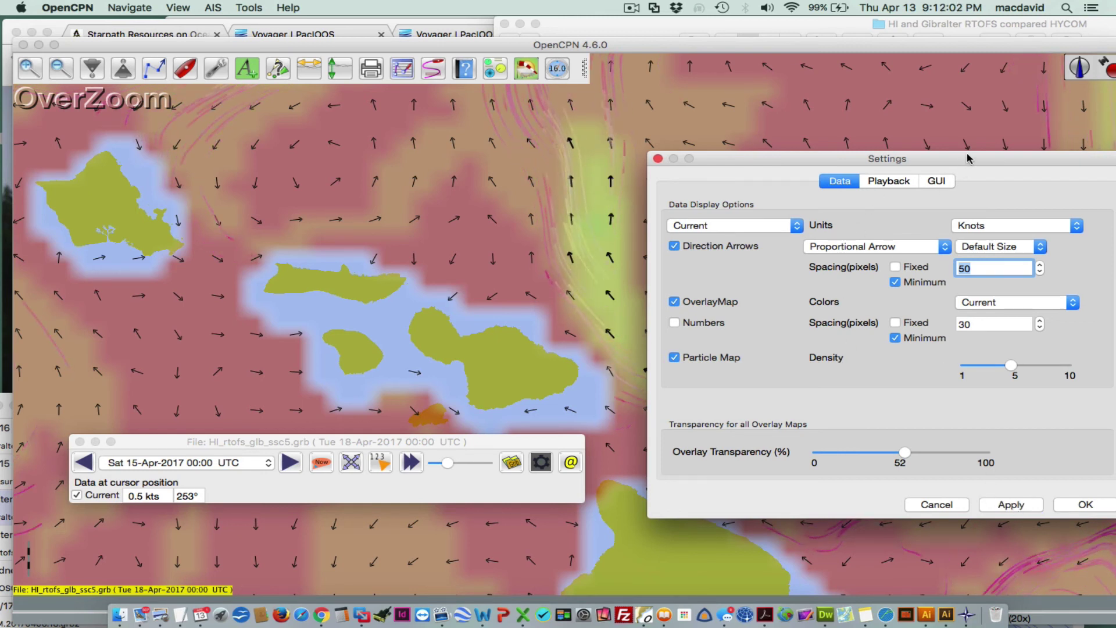
pyautogui.moveTo(968, 158); pyautogui.dragTo(937, 134)
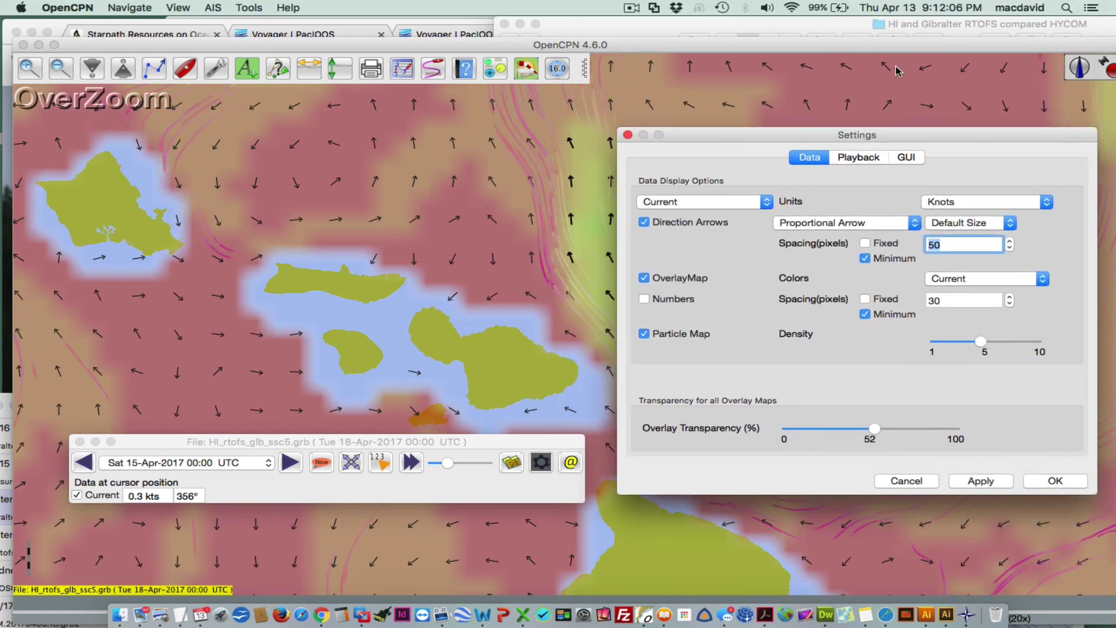
pyautogui.moveTo(965, 129); pyautogui.dragTo(882, 94)
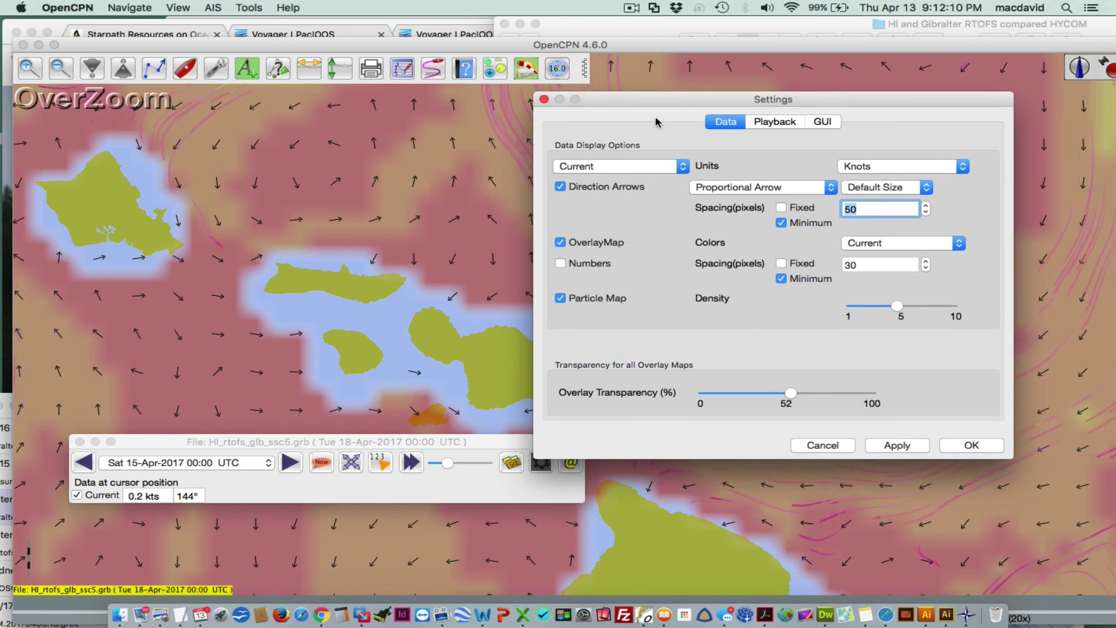
pyautogui.moveTo(638, 105); pyautogui.dragTo(675, 158)
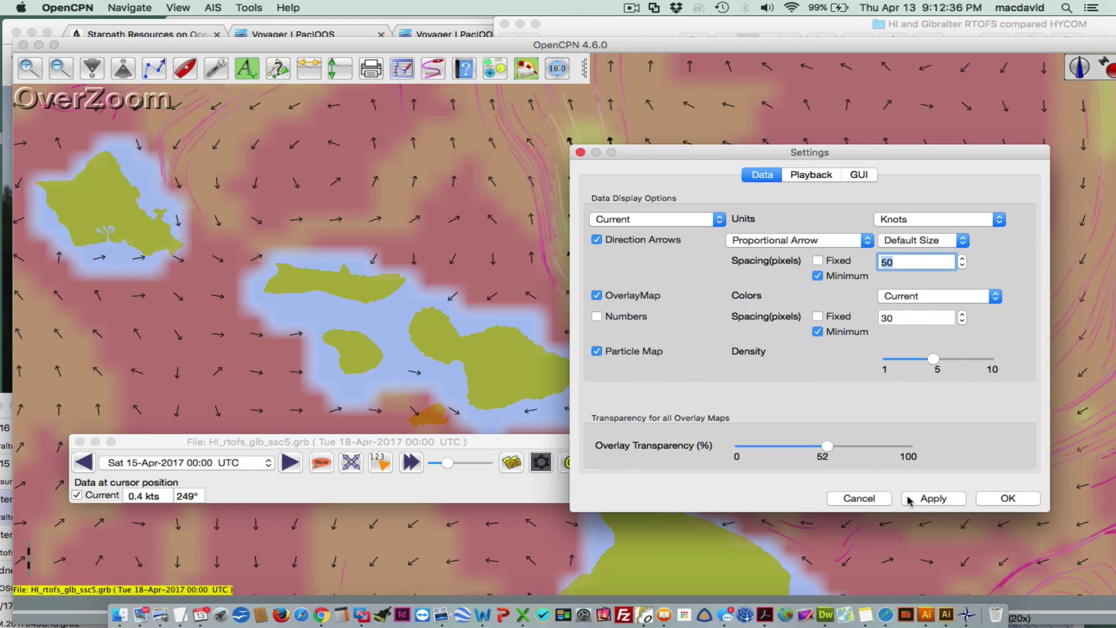
pyautogui.click(1009, 500)
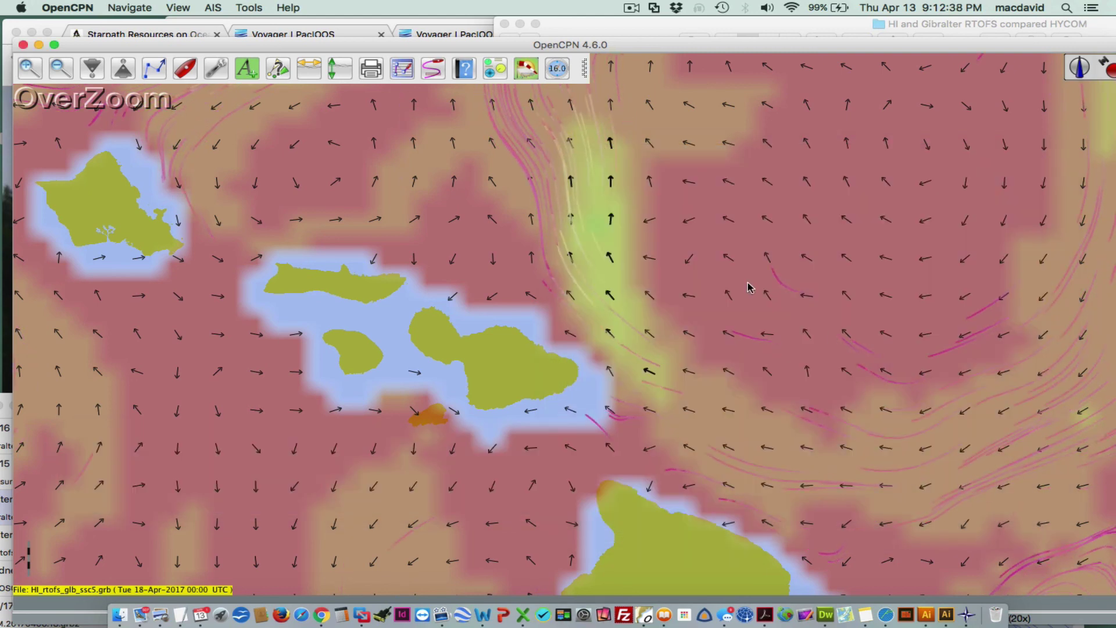
# - Examine the current arrows and particle tracks northeast of Maui up close and across the whole Hawaiian Islands
pyautogui.scroll(2, 700, 261)
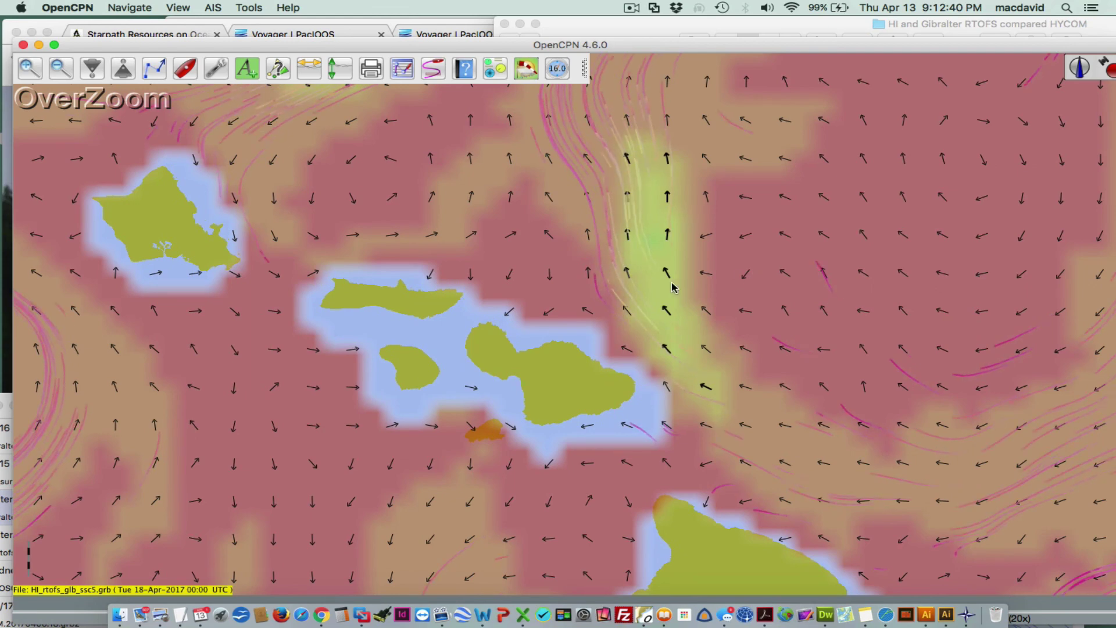
pyautogui.scroll(4, 673, 287)
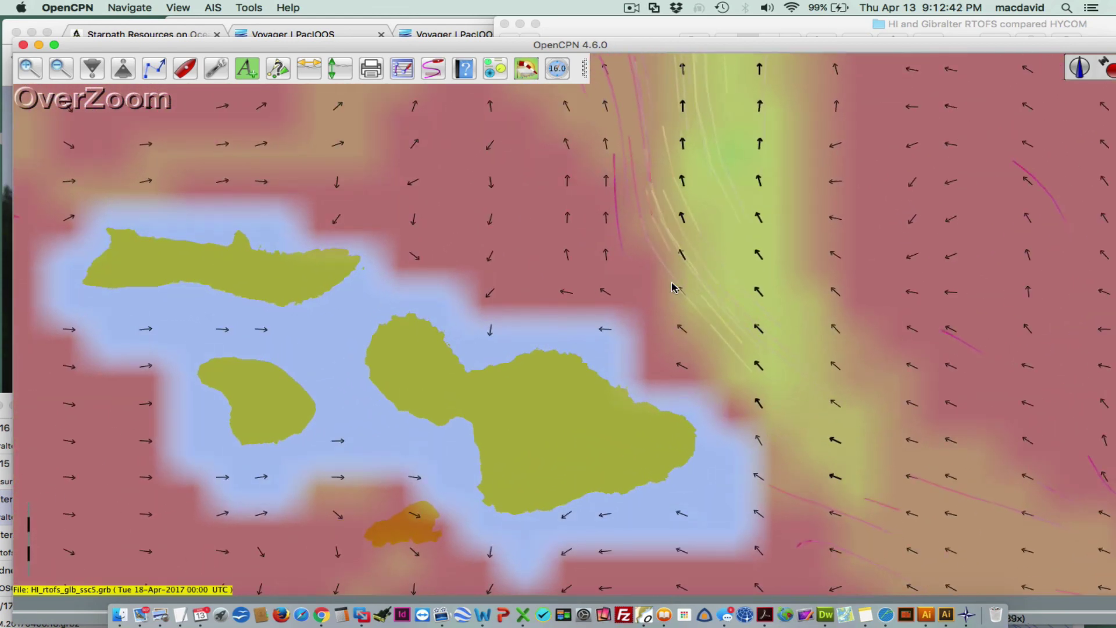
pyautogui.scroll(6, 672, 287)
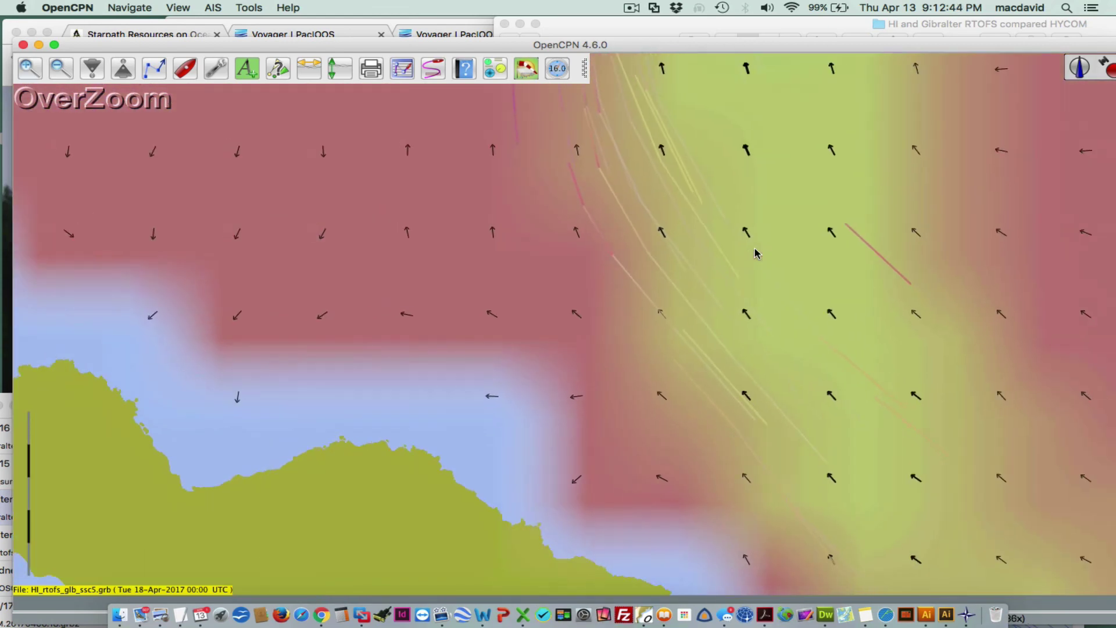
pyautogui.scroll(-8, 755, 254)
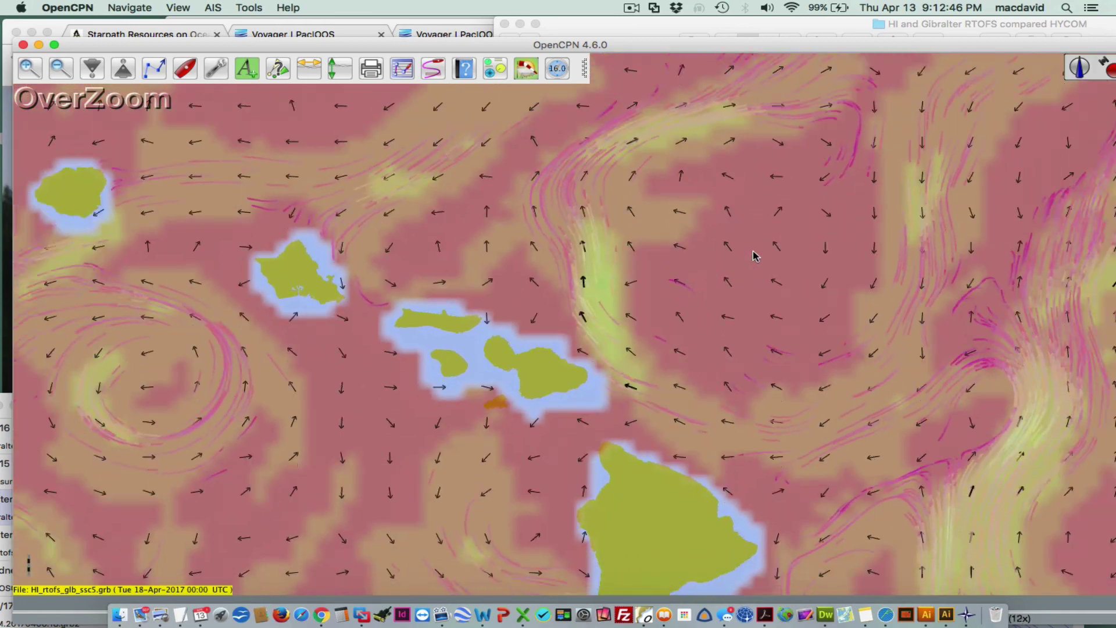
pyautogui.scroll(-2, 755, 255)
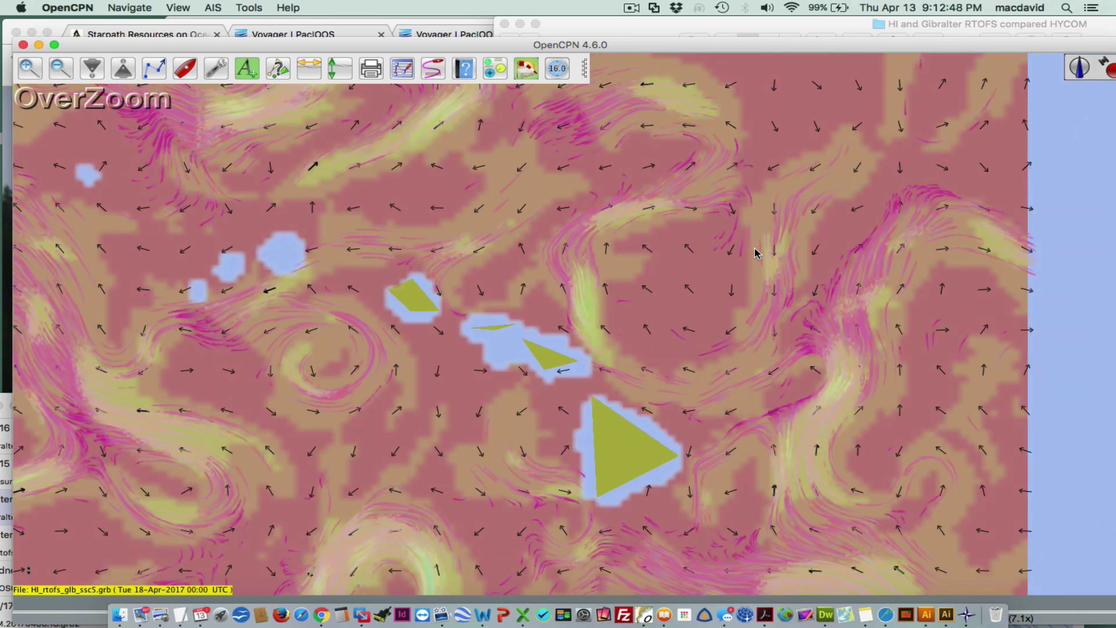